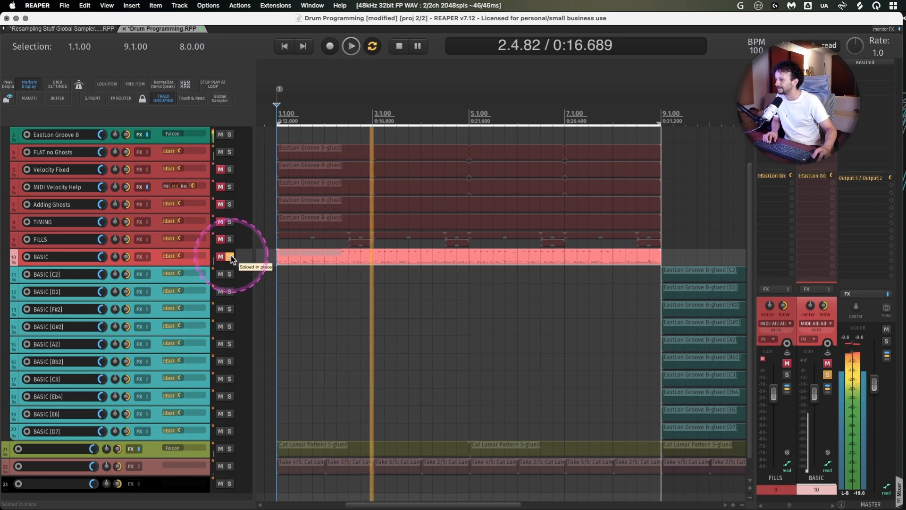
# - Stop playback, unsolo the BASIC track and turn on Solo in Front
pyautogui.press('space')
pyautogui.click(230, 256)
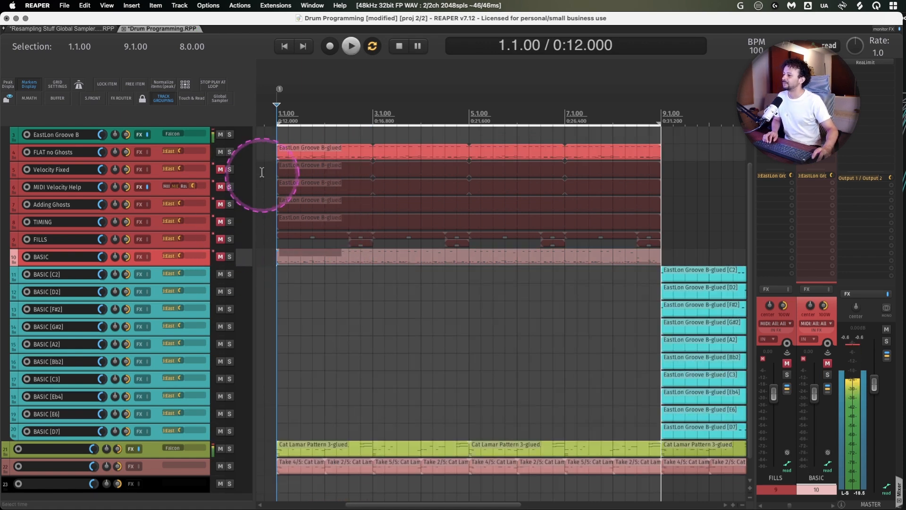
pyautogui.click(94, 100)
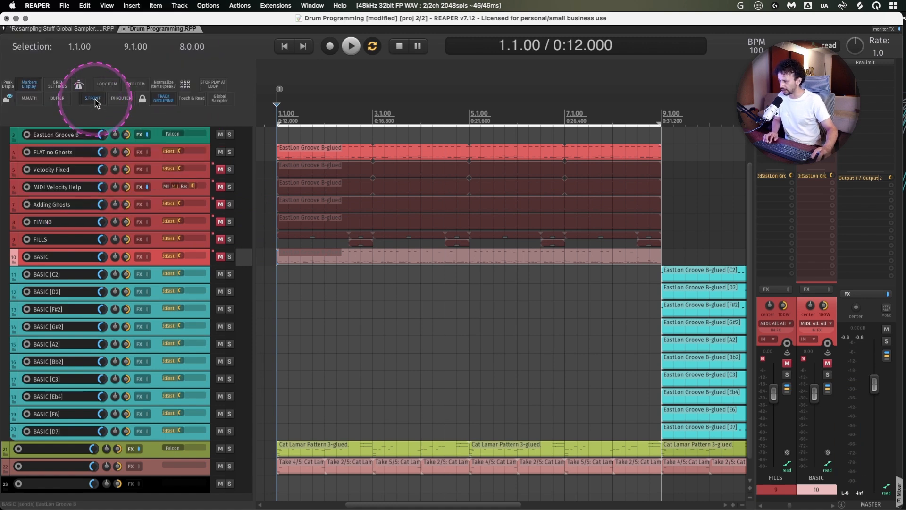
# - Look up the "solo in front" actions in the Actions list, highlight the dim adjustment action and close the list
pyautogui.hotkey('shift', '/')
pyautogui.moveTo(468, 343); pyautogui.dragTo(396, 289)
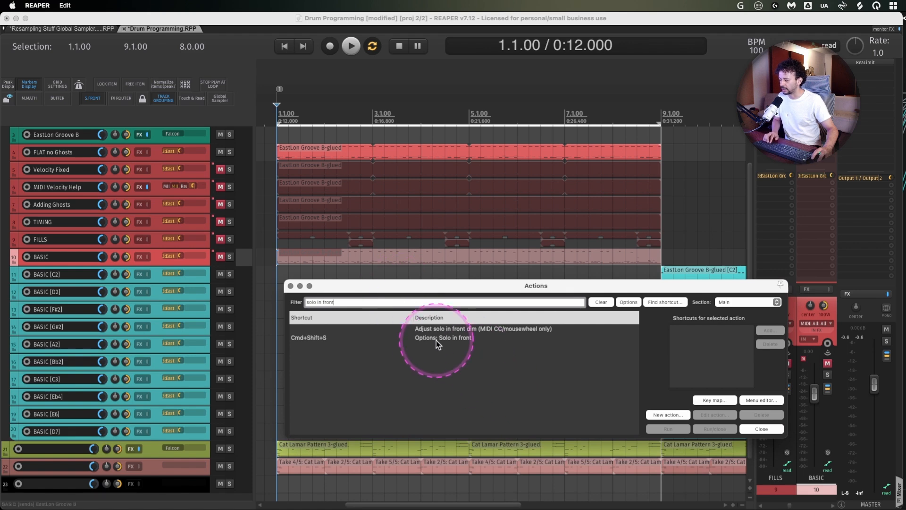
pyautogui.click(450, 330)
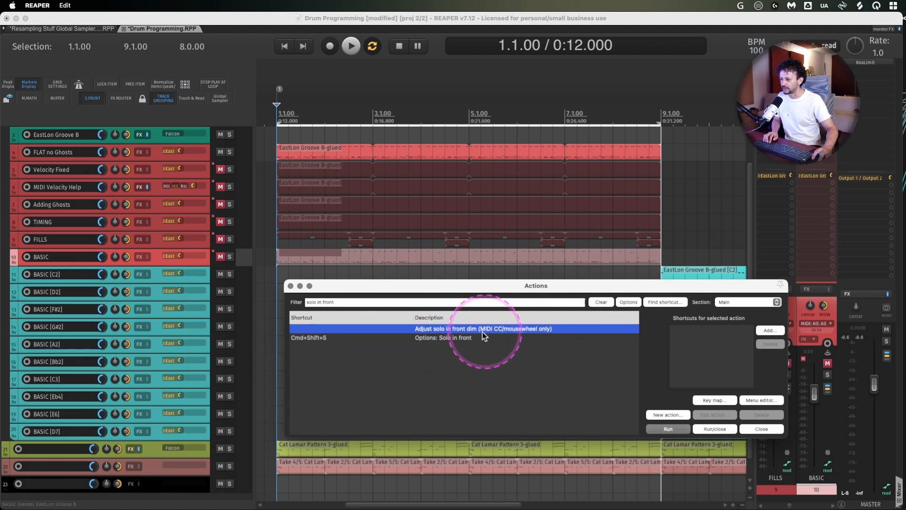
pyautogui.click(762, 428)
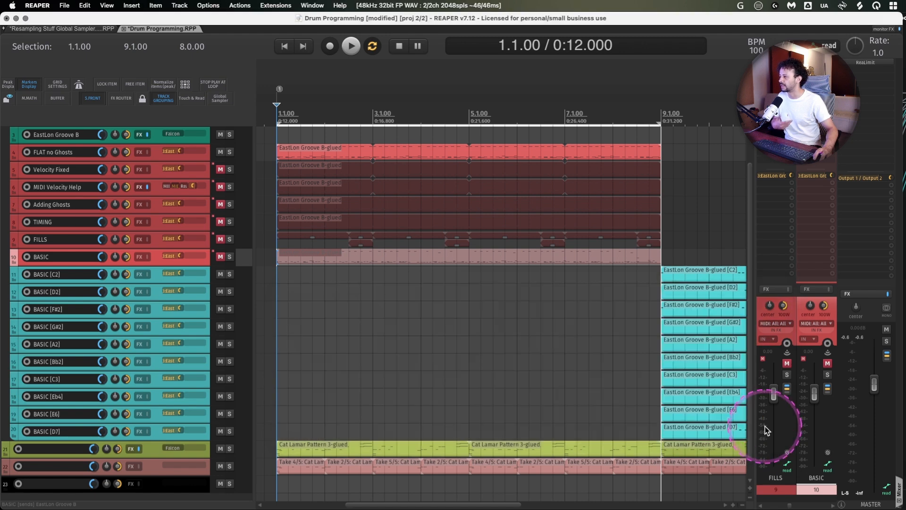
# - Enlarge the track view, solo the DRUMS track and audition the FLAT no Ghosts groove from bar 1
pyautogui.press('z')
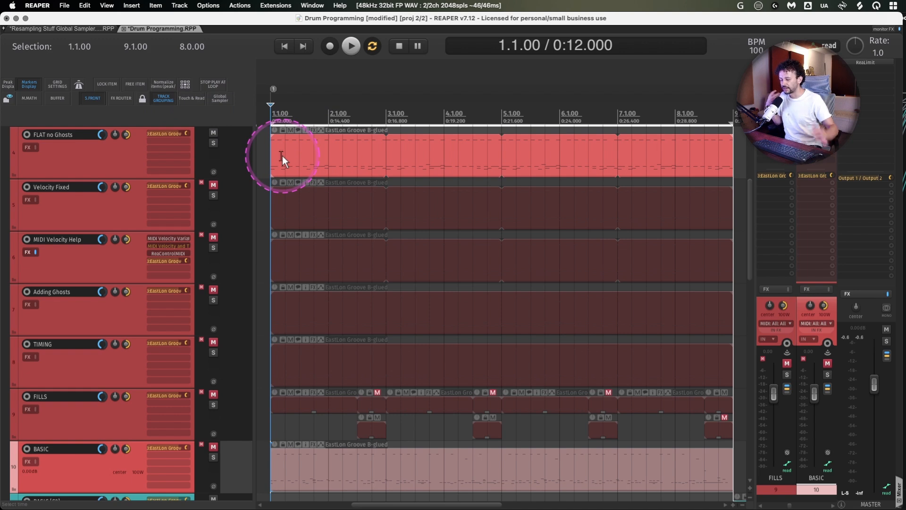
pyautogui.press('space')
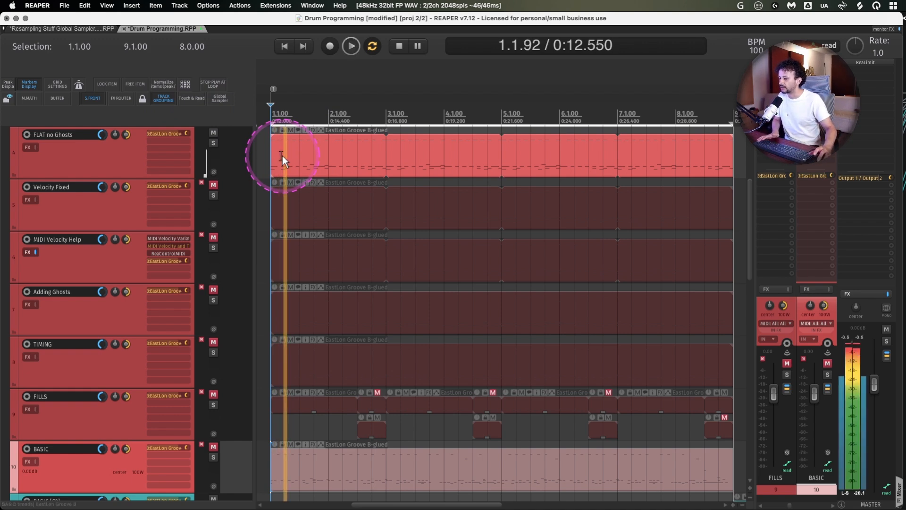
pyautogui.press('space')
pyautogui.scroll(1, 114, 166)
pyautogui.press('space')
pyautogui.scroll(-15, 102, 224)
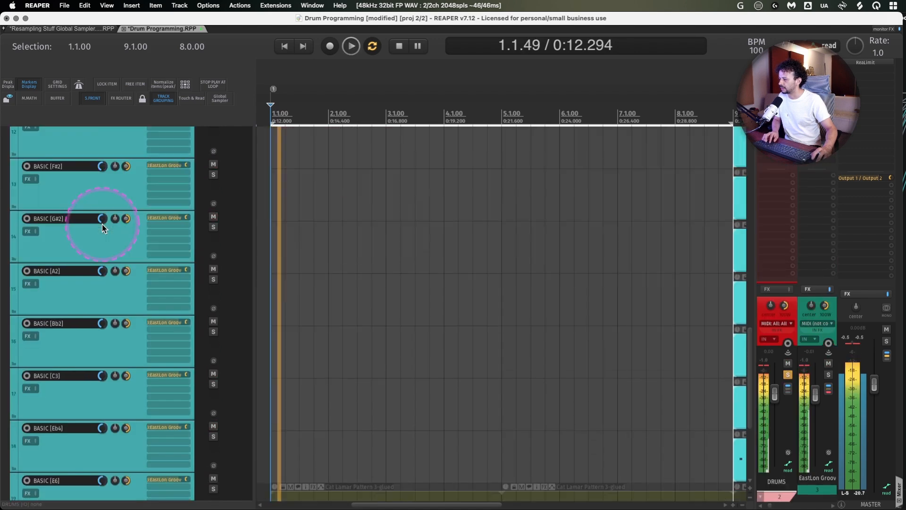
pyautogui.scroll(10, 102, 224)
pyautogui.scroll(6, 102, 224)
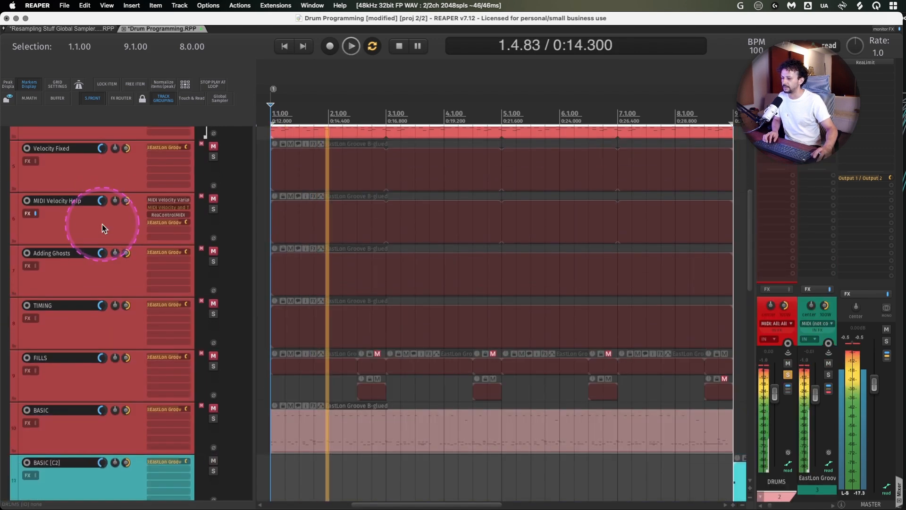
pyautogui.press('space')
pyautogui.scroll(-1, 102, 225)
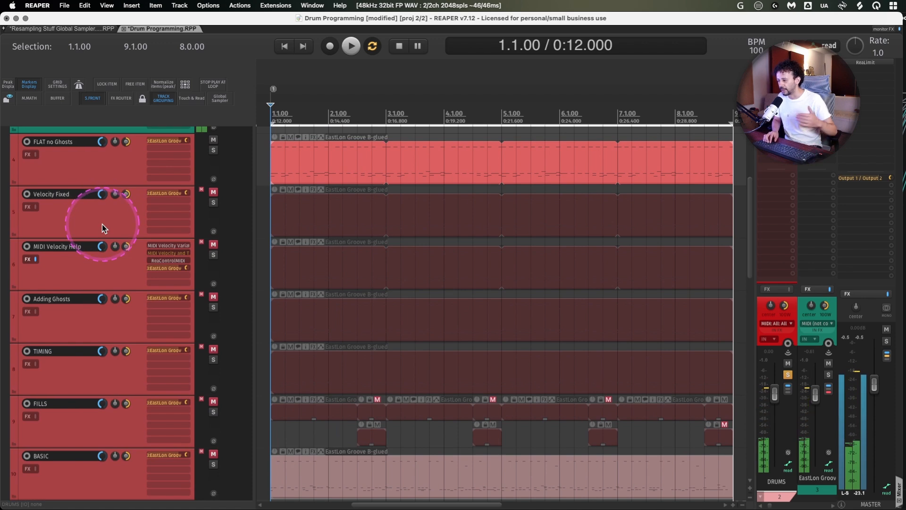
pyautogui.hscroll(1, 545, 333)
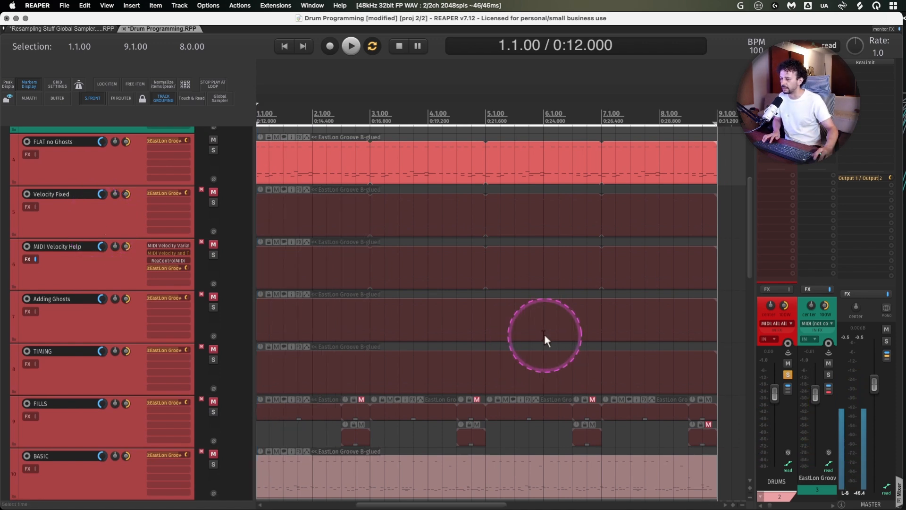
pyautogui.hscroll(-1, 428, 247)
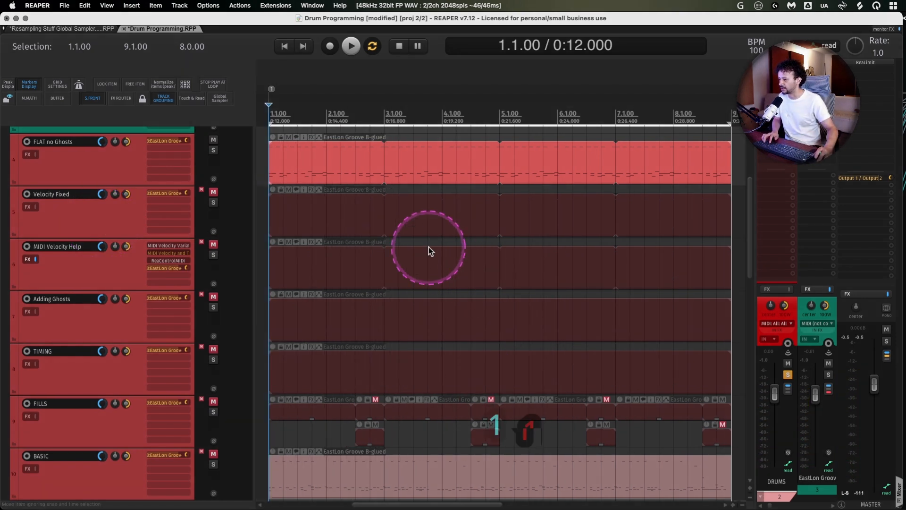
# - Open the EastLon Groove B-glued item on the FLAT no Ghosts track, review its notes and velocities, and close the MIDI editor
pyautogui.click(379, 155)
pyautogui.doubleClick(379, 154)
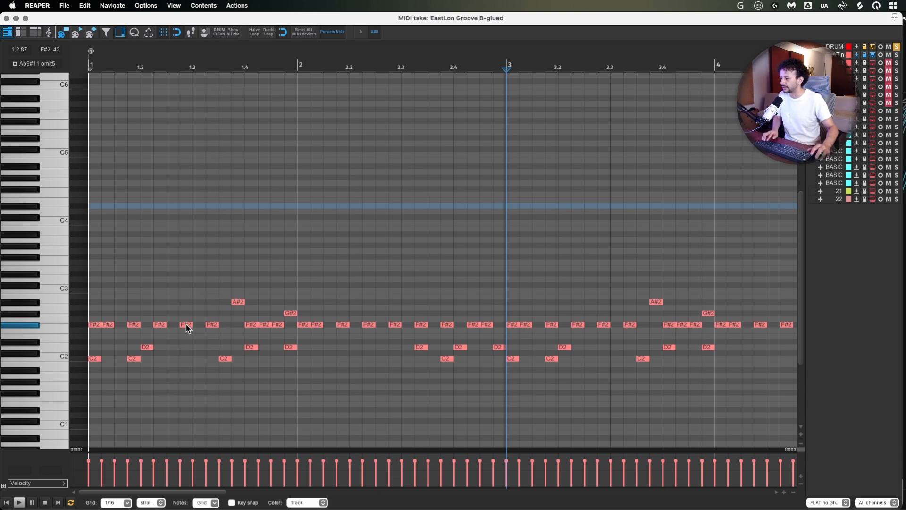
pyautogui.click(7, 18)
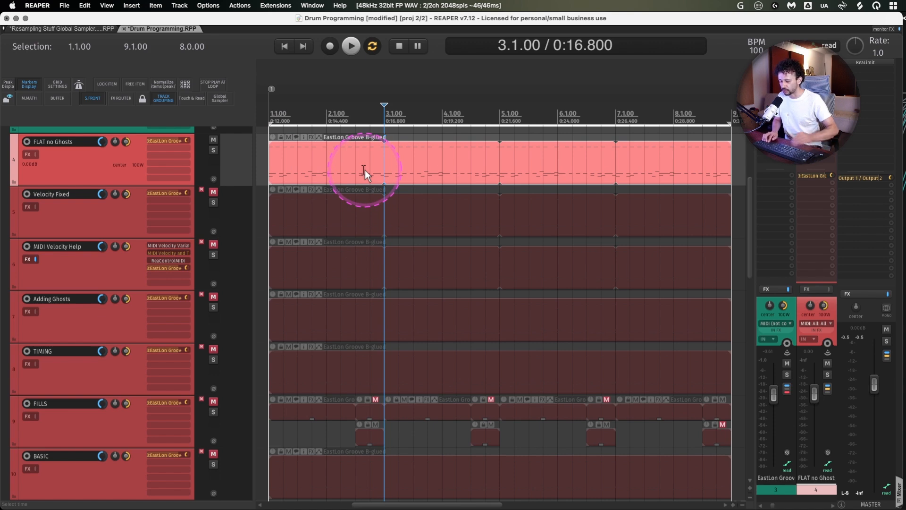
# - Review the swing grid option in the Snap/Grid Settings and close the dialog
pyautogui.hotkey('alt', 'l')
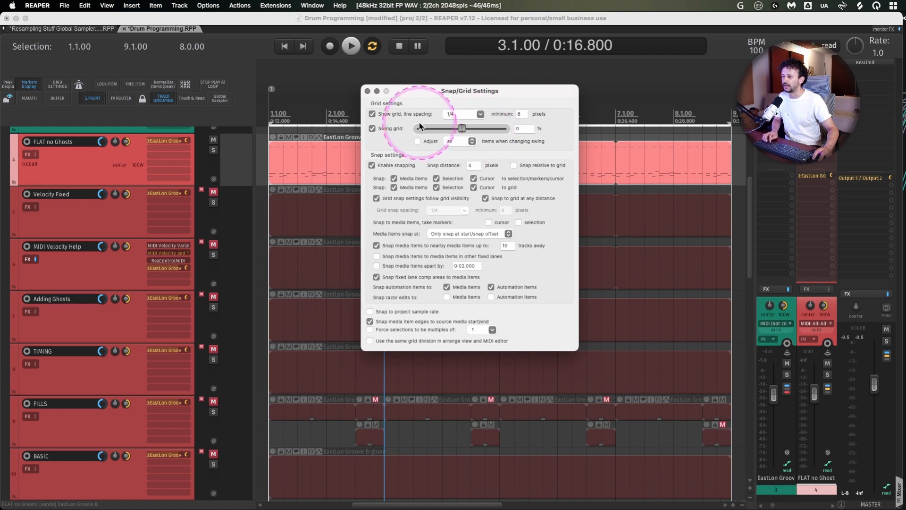
pyautogui.click(367, 91)
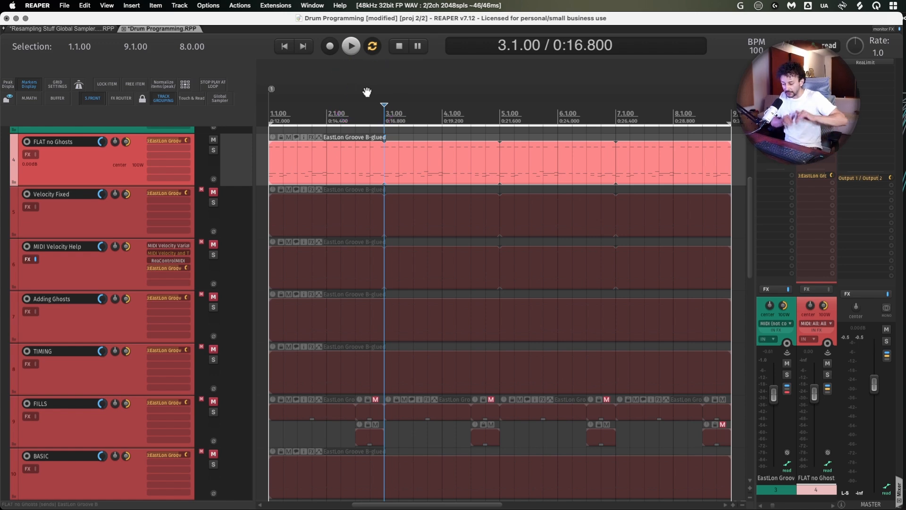
# - Reopen the FLAT no Ghosts item in the MIDI editor and review the Quantize Events options without applying them
pyautogui.doubleClick(310, 169)
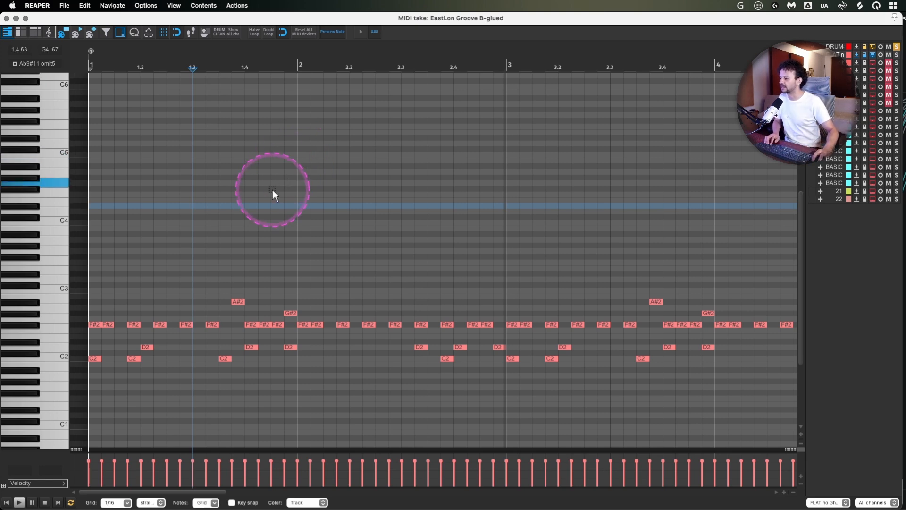
pyautogui.click(134, 33)
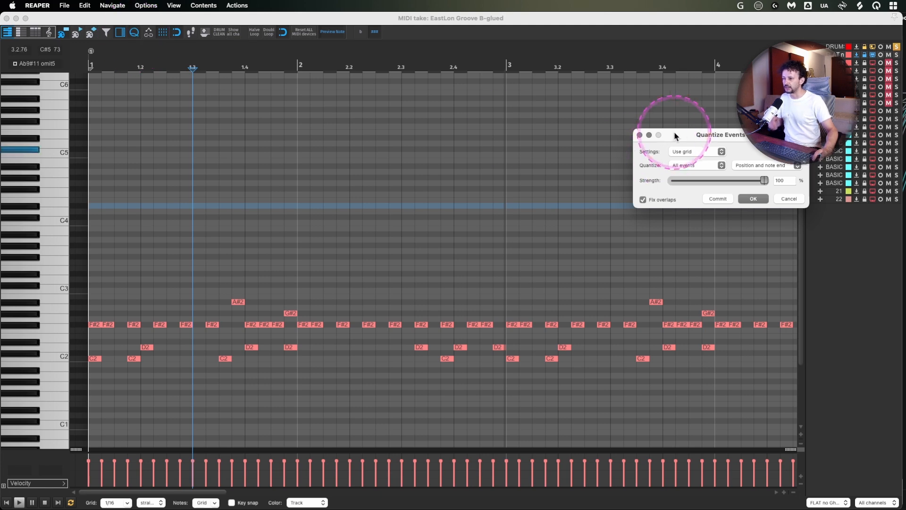
pyautogui.moveTo(691, 131); pyautogui.dragTo(262, 162)
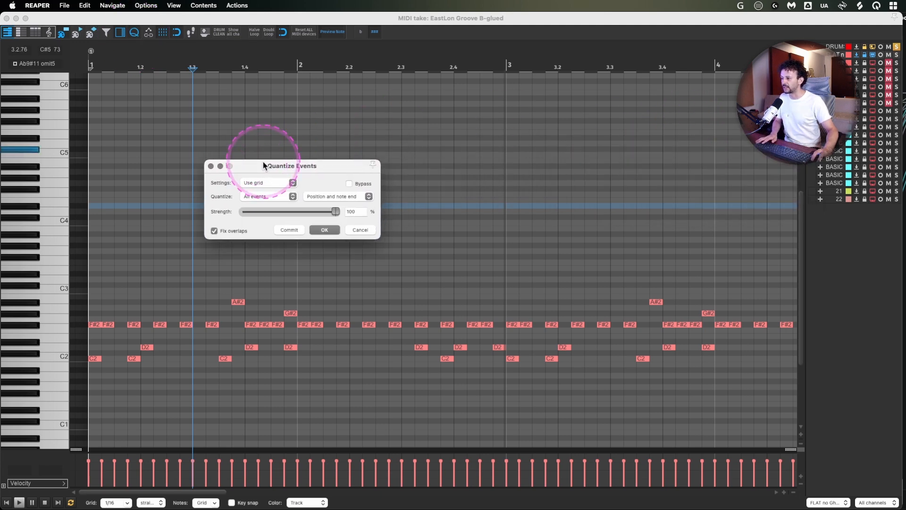
pyautogui.click(211, 166)
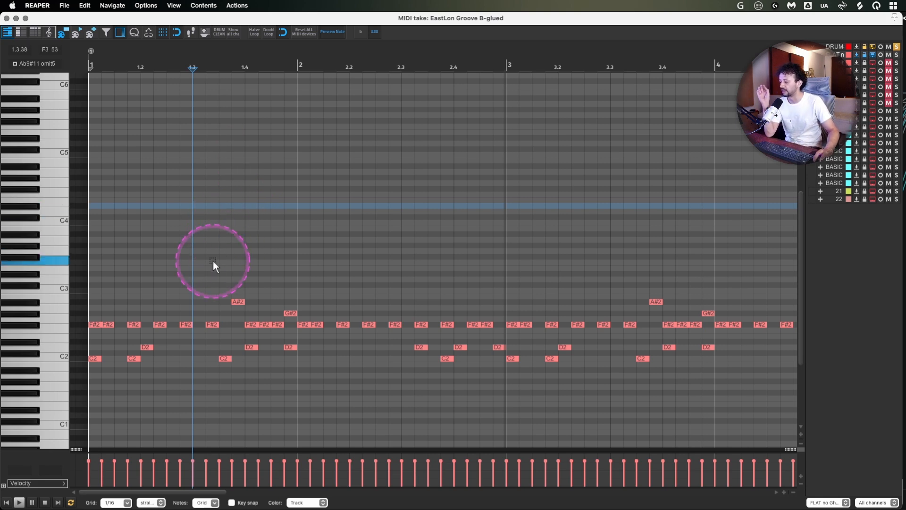
# - Select the second F#2 note and the first A#2 note to inspect their lengths, and clear the selection
pyautogui.moveTo(110, 308); pyautogui.dragTo(112, 347)
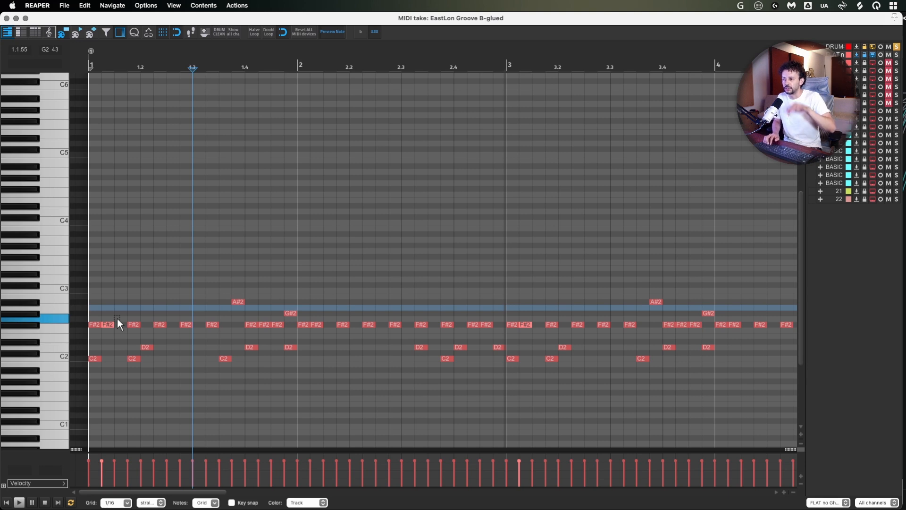
pyautogui.click(240, 301)
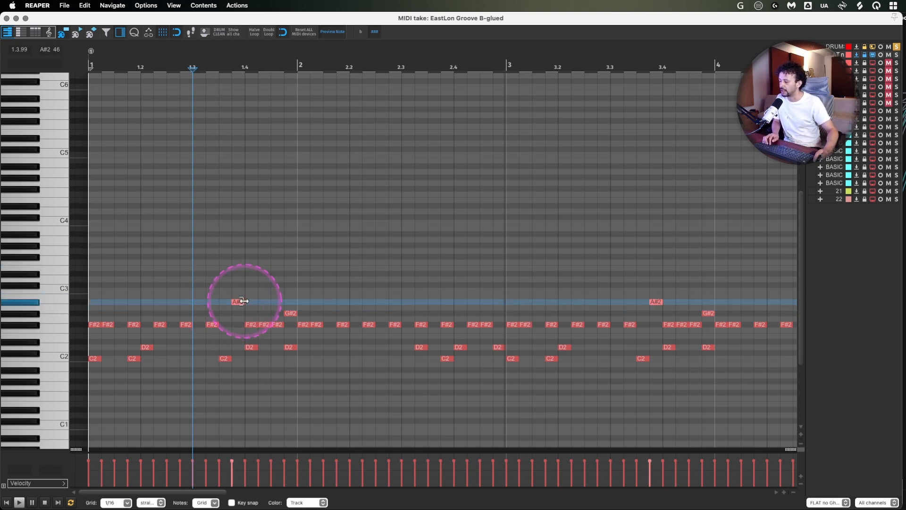
pyautogui.moveTo(241, 302)
pyautogui.mouseDown()
pyautogui.moveTo(381, 299)
pyautogui.moveTo(237, 305)
pyautogui.mouseUp()
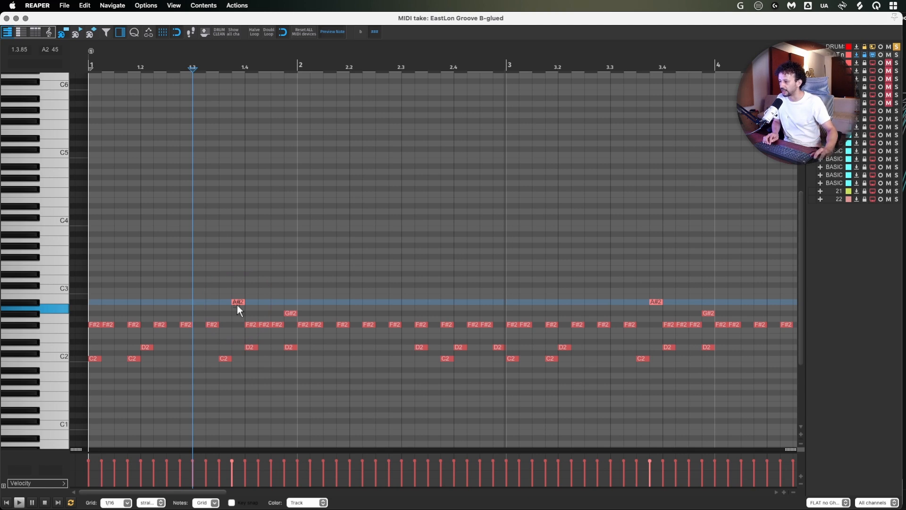
pyautogui.click(239, 304)
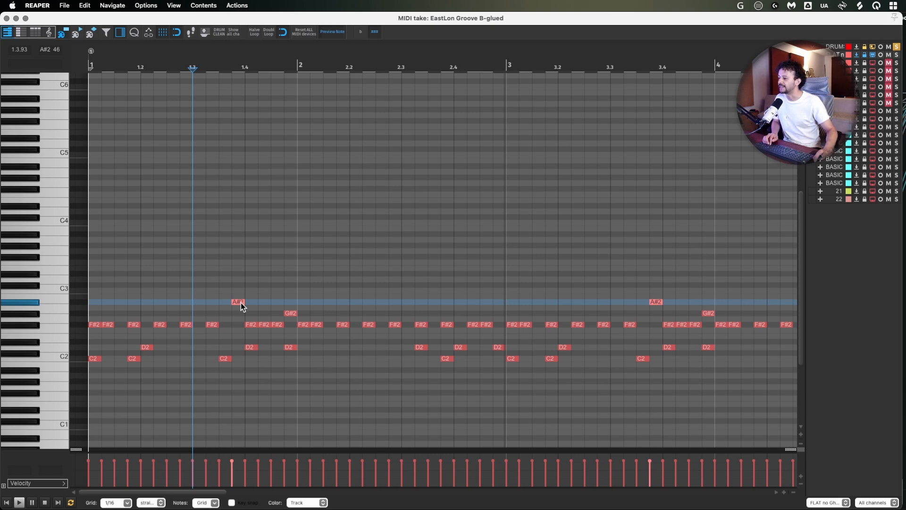
pyautogui.moveTo(233, 302); pyautogui.dragTo(217, 245)
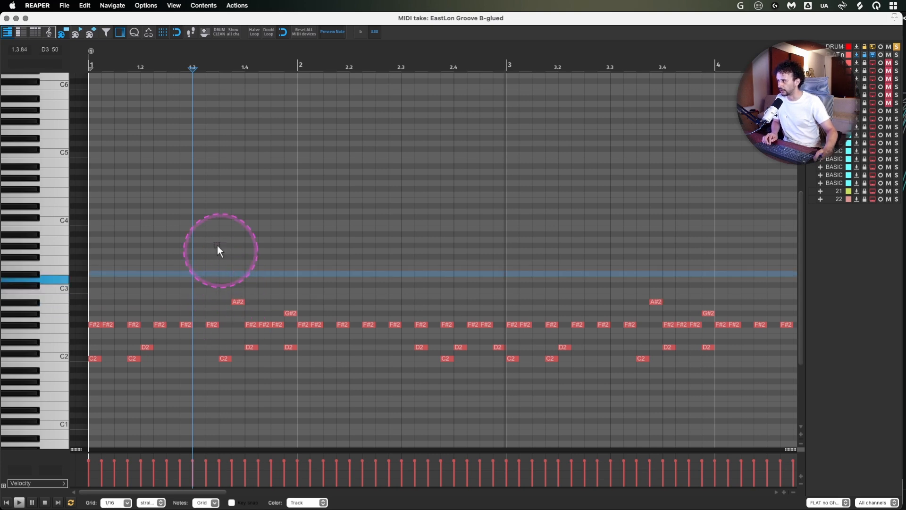
# - Display the MIDI events as diamonds and look up the "show events" actions in the Actions list
pyautogui.click(91, 33)
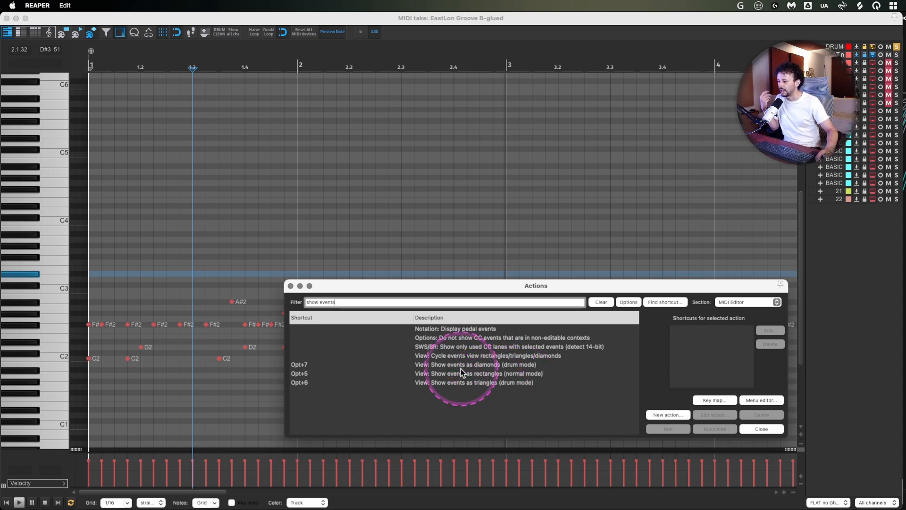
pyautogui.click(290, 286)
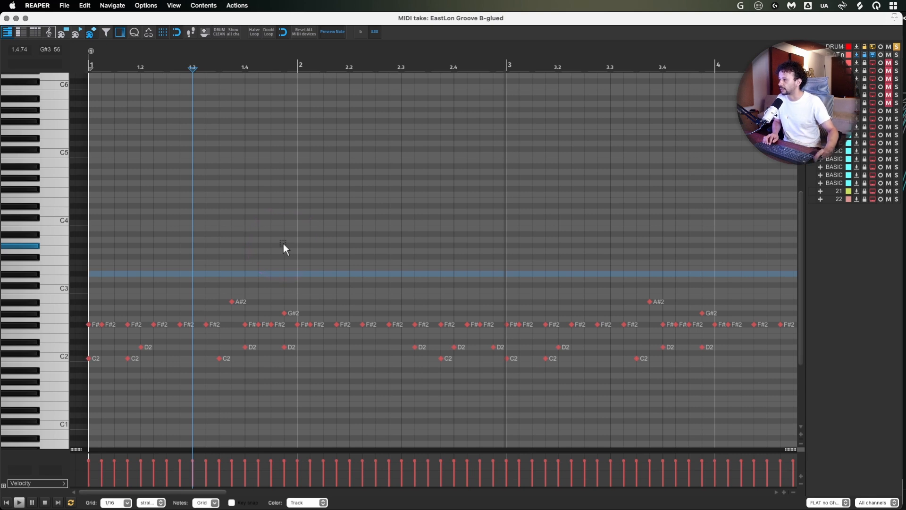
# - Display the MIDI events as triangles and enlarge the note rows vertically around C2 to C3
pyautogui.click(79, 32)
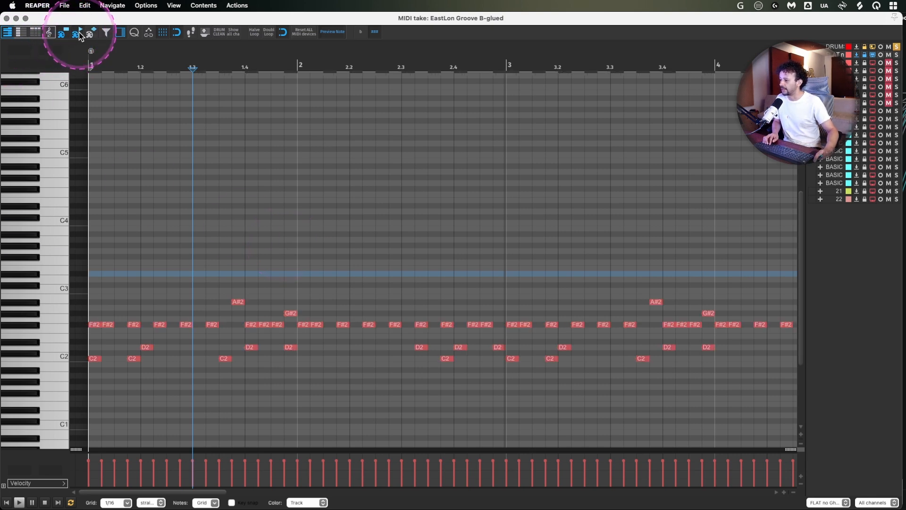
pyautogui.click(77, 34)
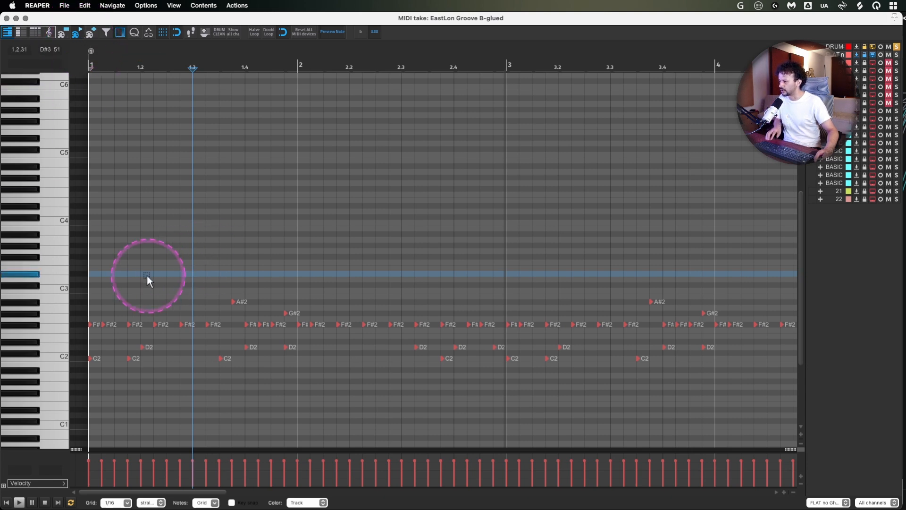
pyautogui.click(802, 433)
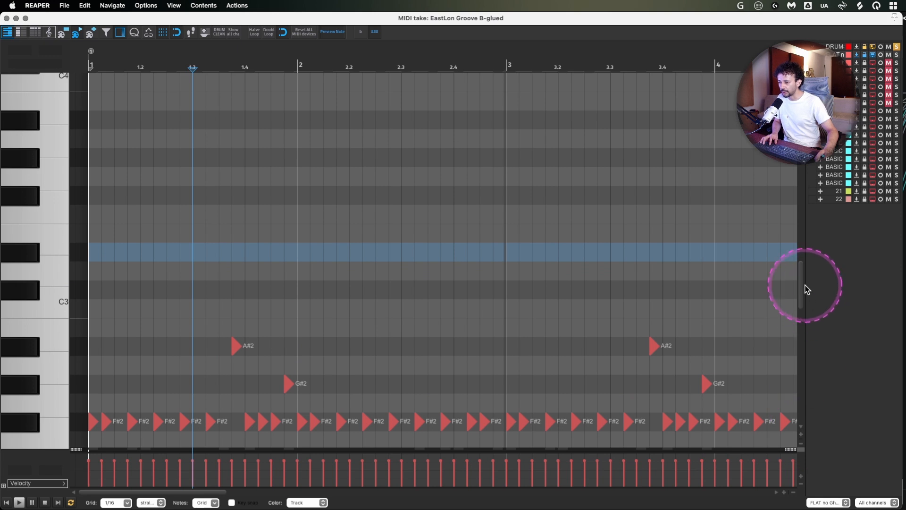
pyautogui.moveTo(804, 285); pyautogui.dragTo(803, 313)
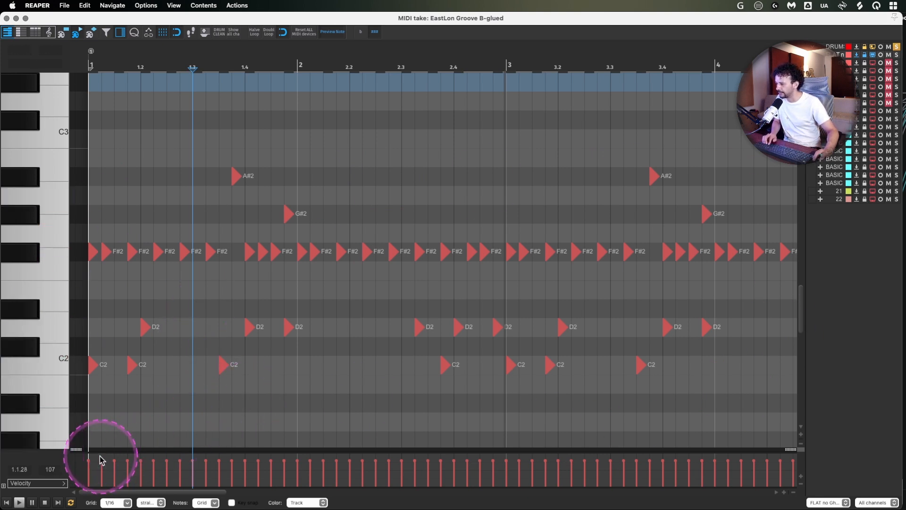
# - Insert a trial B2 note at 2.3 and delete it
pyautogui.doubleClick(405, 163)
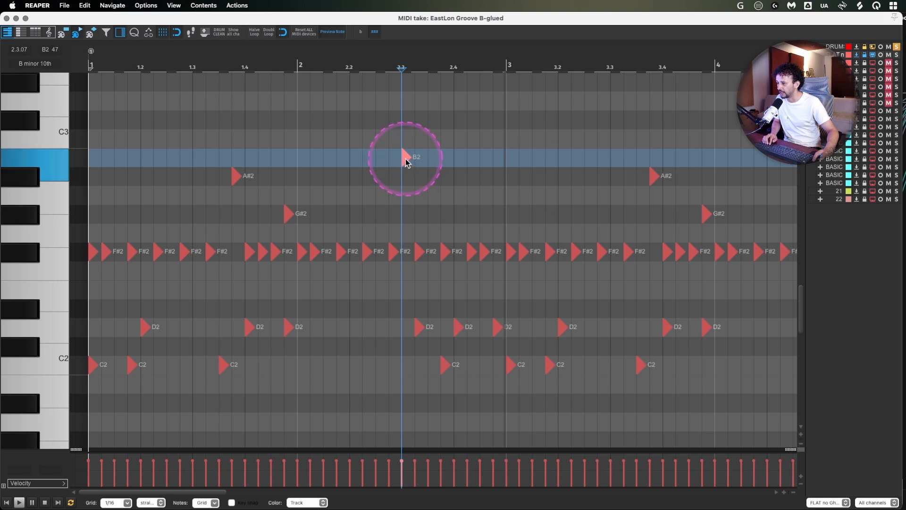
pyautogui.doubleClick(405, 159)
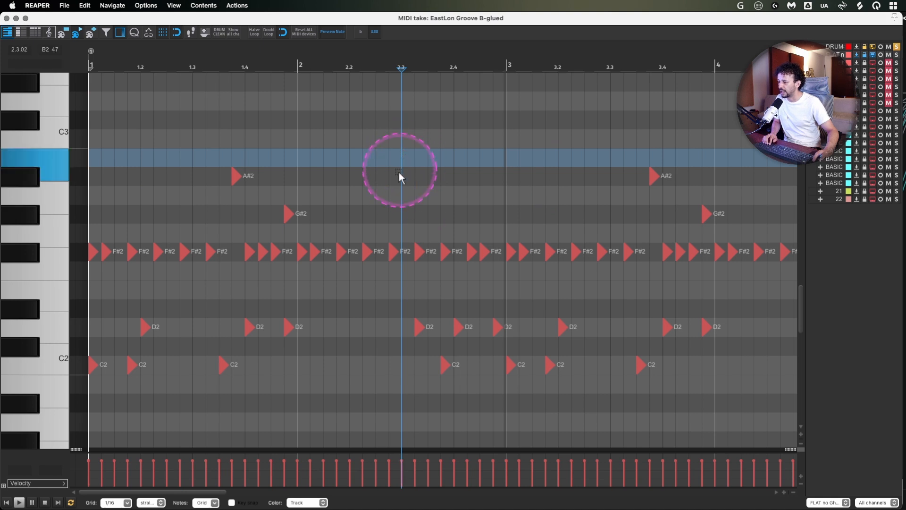
# - Add four C3 notes in bar 2, at beat 1, just before 2.2, at 2.3 and at 2.4, and select them
pyautogui.doubleClick(344, 138)
pyautogui.doubleClick(404, 138)
pyautogui.click(544, 140)
pyautogui.doubleClick(458, 138)
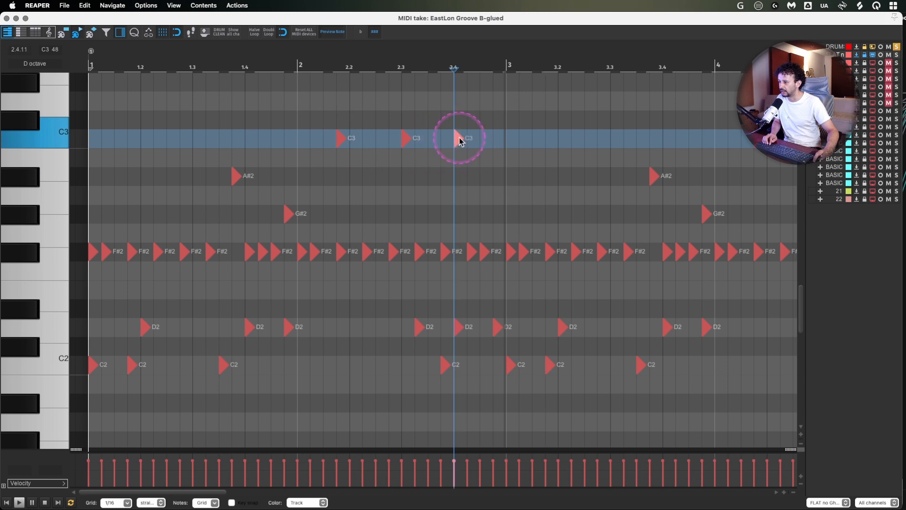
pyautogui.doubleClick(309, 138)
pyautogui.moveTo(267, 118); pyautogui.dragTo(467, 148)
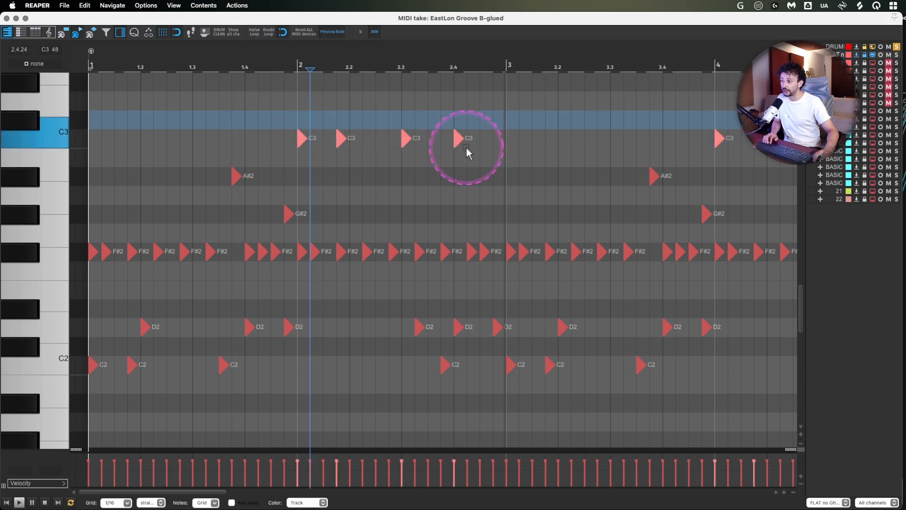
# - Delete the four selected C3 notes in bar 2 and keep Velocity as the displayed event lane
pyautogui.press('Delete')
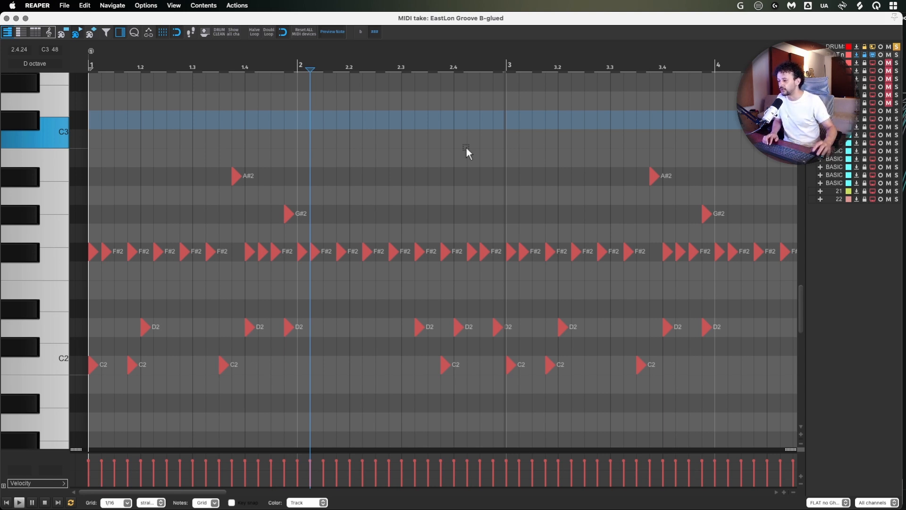
pyautogui.click(29, 483)
pyautogui.moveTo(30, 482)
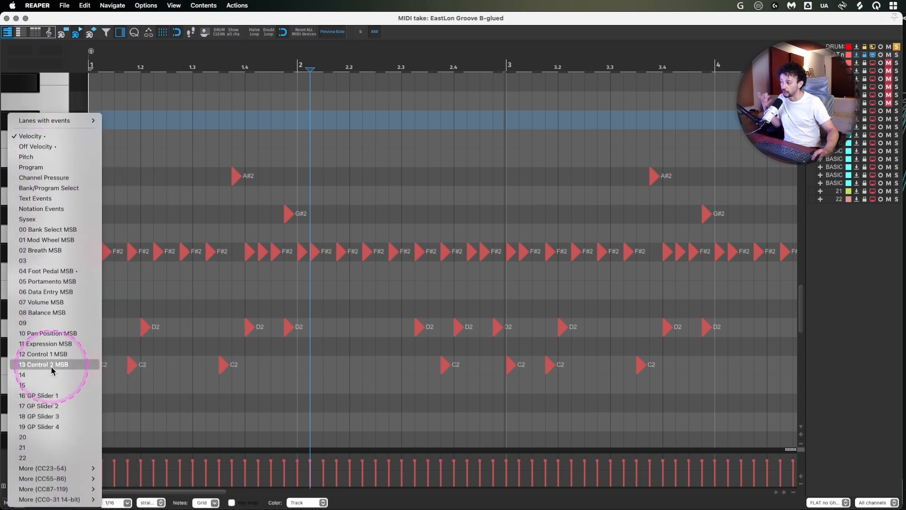
pyautogui.moveTo(66, 468)
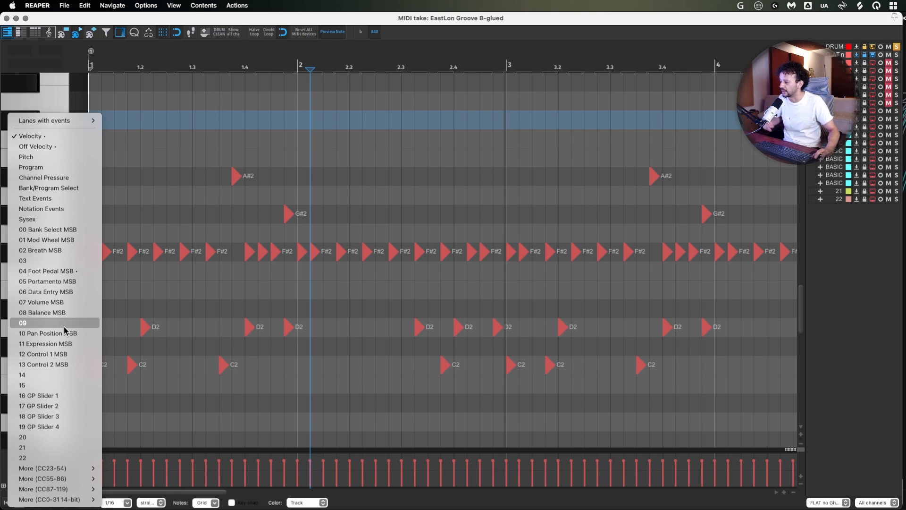
pyautogui.click(49, 136)
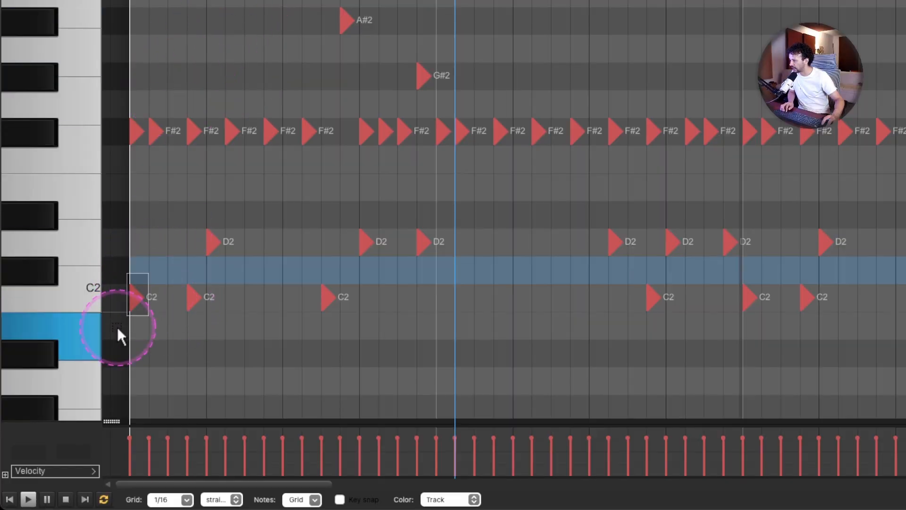
# - Raise the velocity of the C2 note at bar 1, beat 1 and of the D2 note at 1.2 to 127
pyautogui.moveTo(117, 327); pyautogui.dragTo(118, 328)
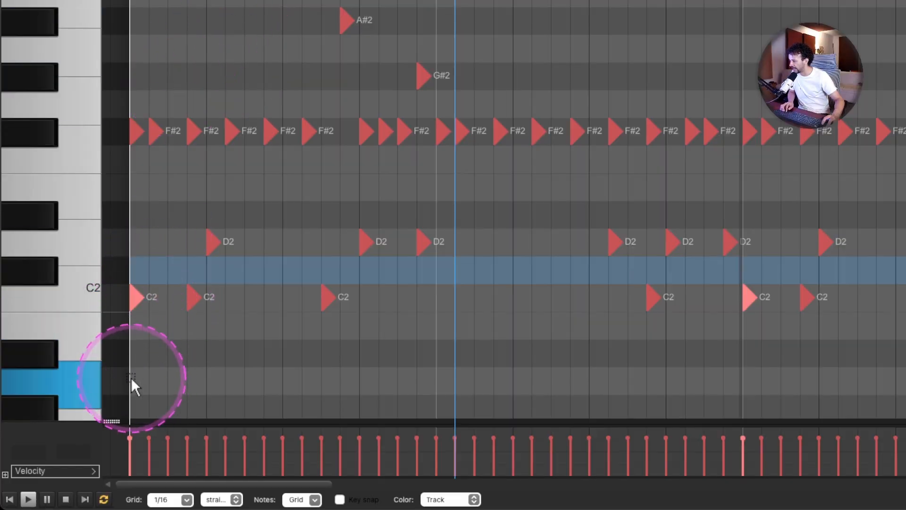
pyautogui.moveTo(128, 434); pyautogui.dragTo(283, 223)
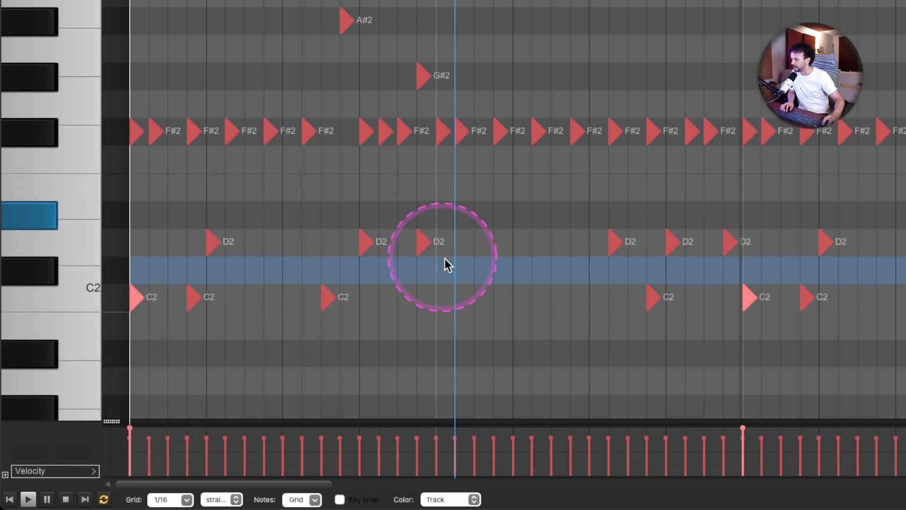
pyautogui.click(423, 242)
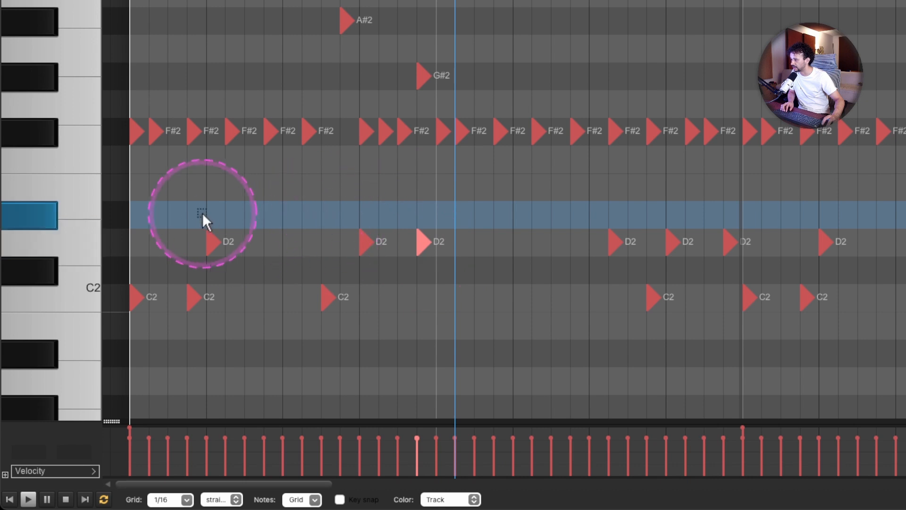
pyautogui.moveTo(196, 199); pyautogui.dragTo(232, 256)
pyautogui.moveTo(217, 432); pyautogui.dragTo(217, 406)
pyautogui.press('space')
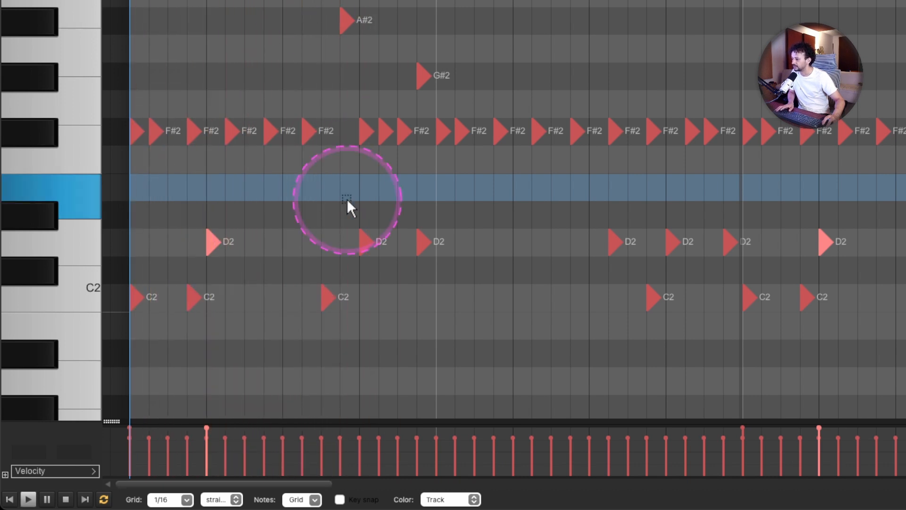
# - Lower the velocity of the D2 notes at 1.4 and just before bar 2 to 47, and play back the start of the groove
pyautogui.moveTo(347, 199); pyautogui.dragTo(424, 264)
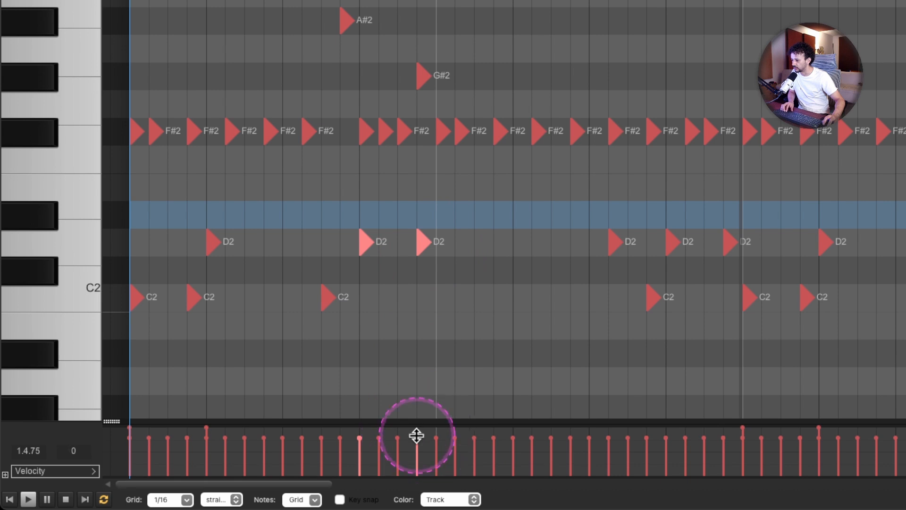
pyautogui.moveTo(418, 433); pyautogui.dragTo(435, 456)
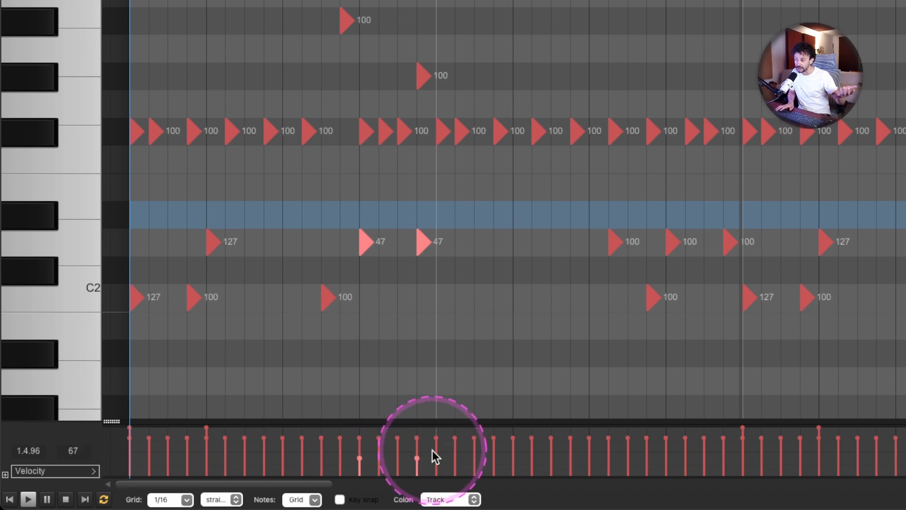
pyautogui.press('space')
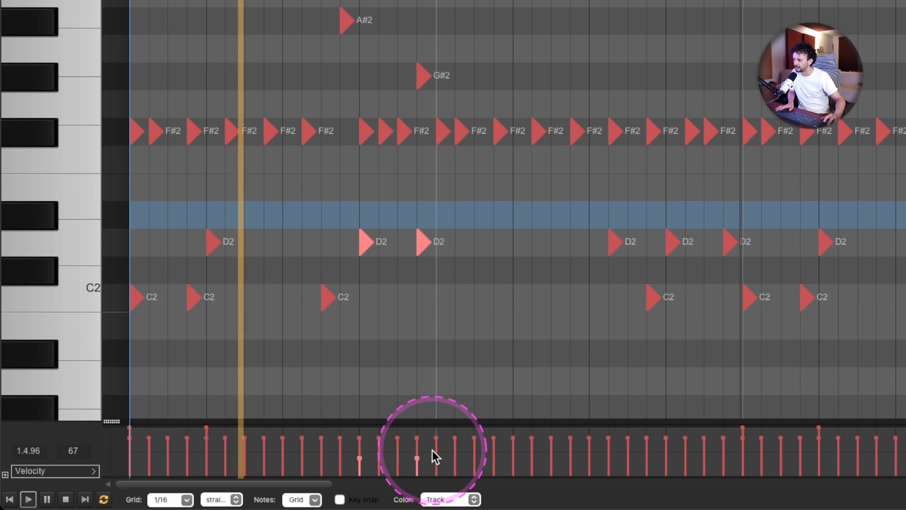
pyautogui.press('space')
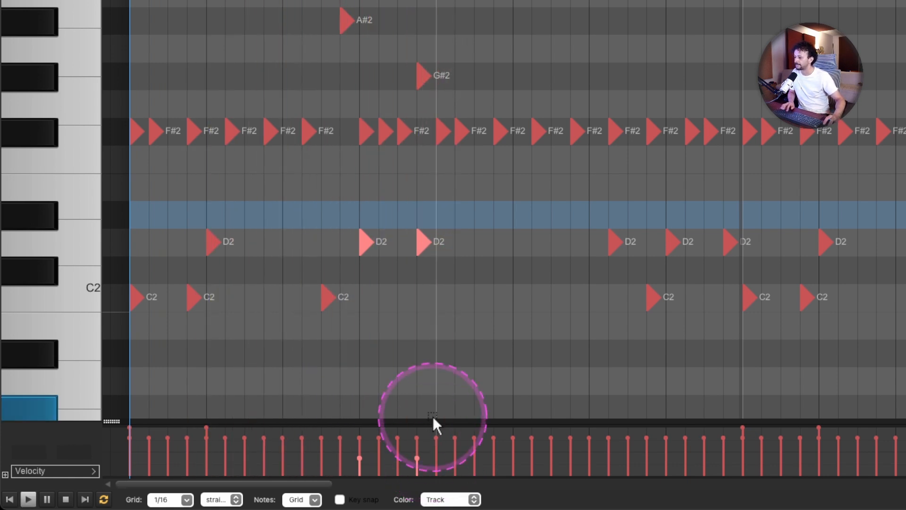
pyautogui.click(417, 380)
pyautogui.click(145, 128)
pyautogui.click(251, 136)
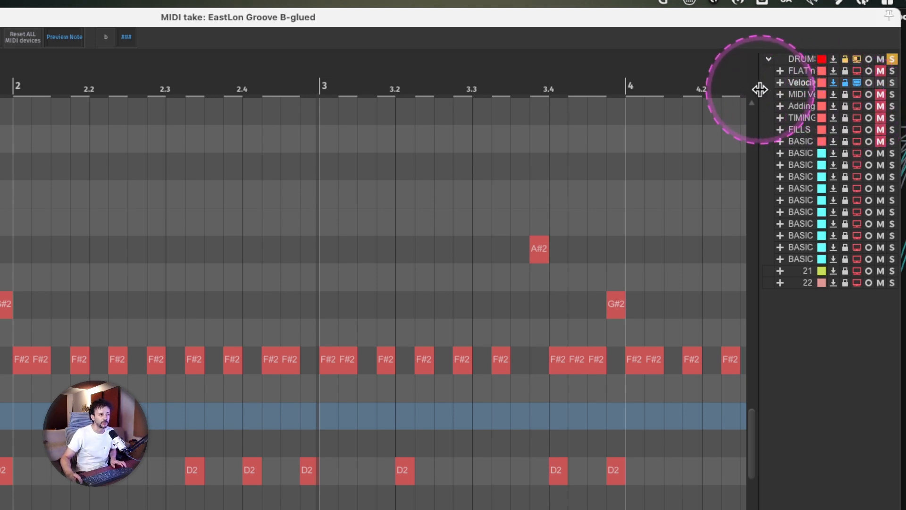
# - Widen the track list to show full names and look at the Adding Ghosts track before returning to Velocity Fixed
pyautogui.moveTo(760, 90); pyautogui.dragTo(706, 85)
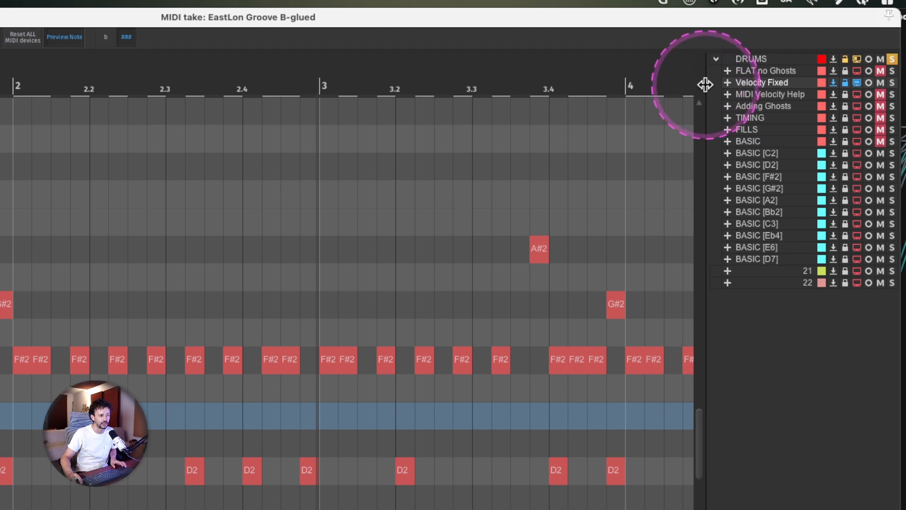
pyautogui.click(763, 95)
pyautogui.click(763, 105)
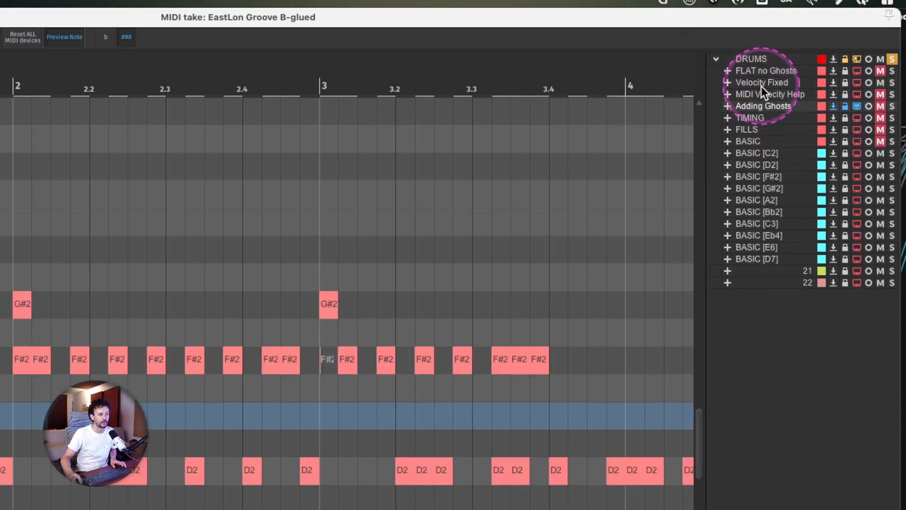
pyautogui.click(761, 84)
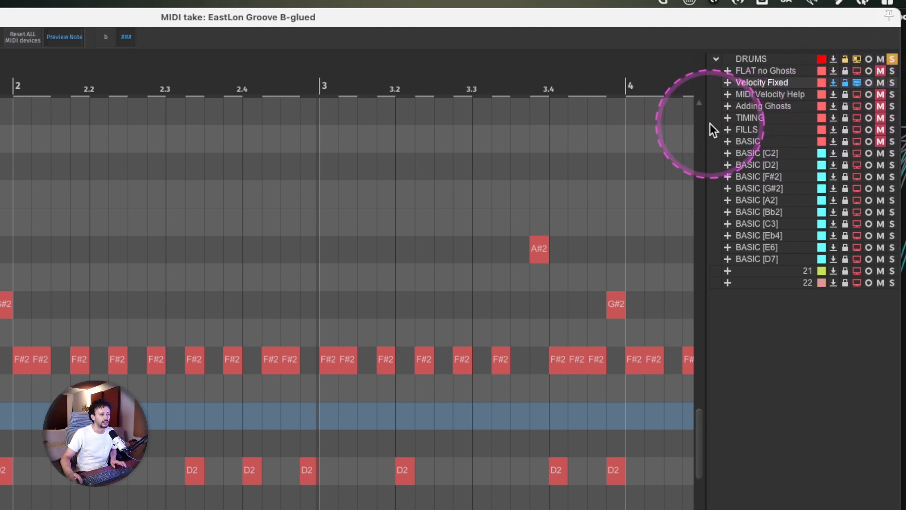
pyautogui.moveTo(706, 121); pyautogui.dragTo(713, 121)
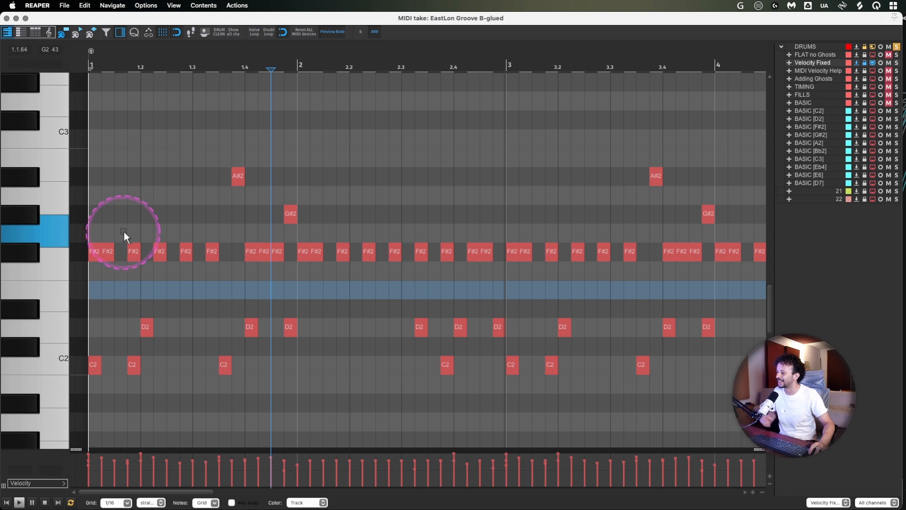
# - Play the Velocity Fixed groove from the start of bar 1 and stop it
pyautogui.click(90, 159)
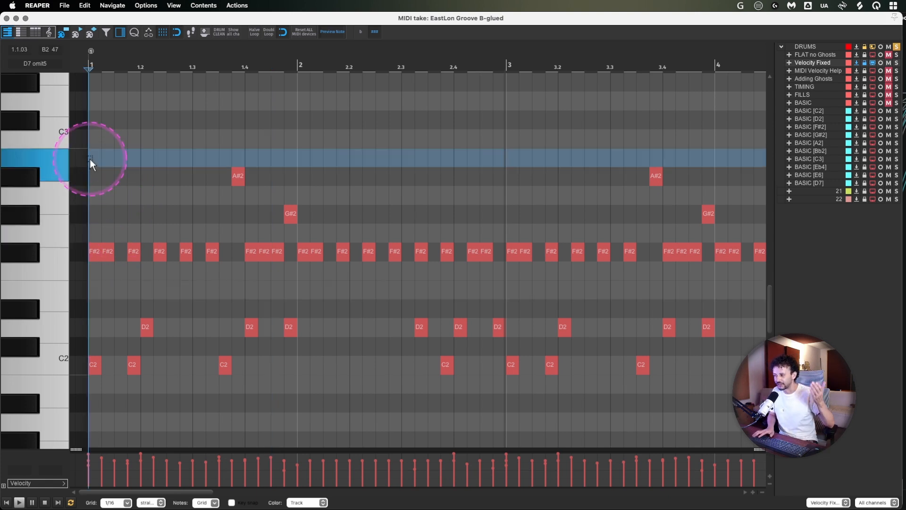
pyautogui.press('space')
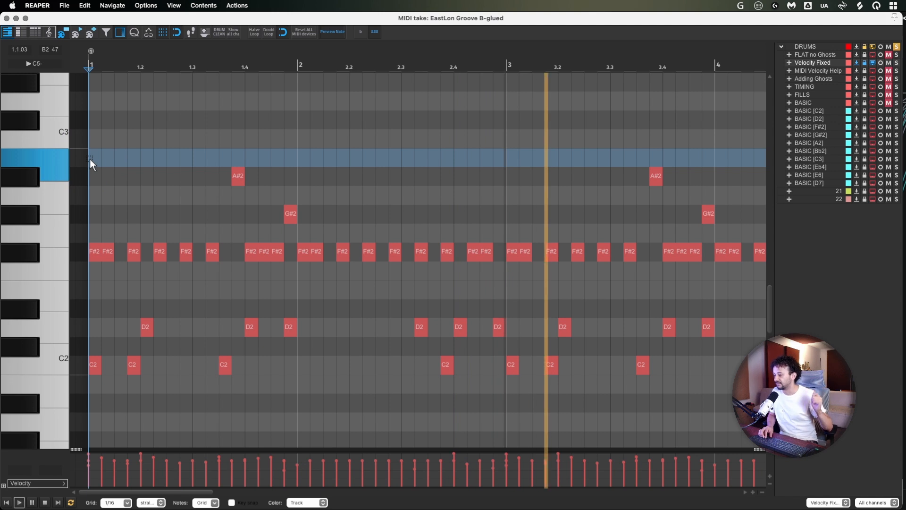
pyautogui.press('space')
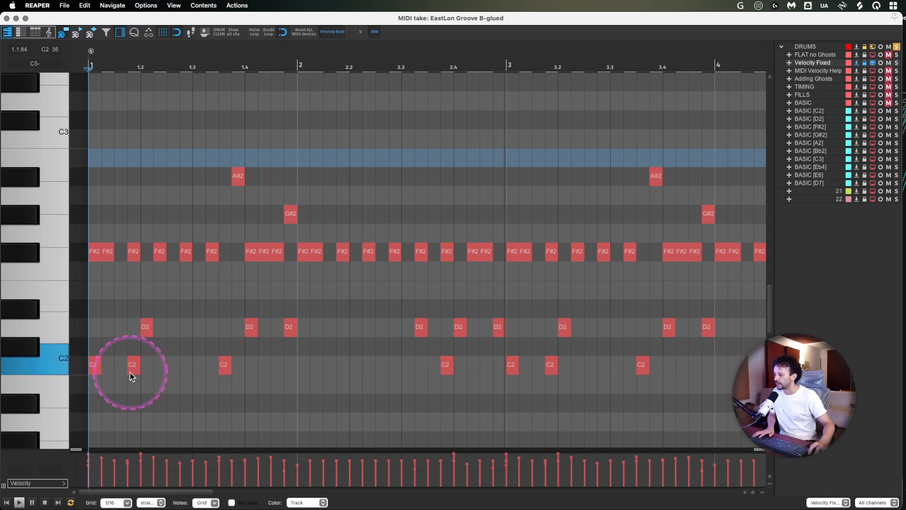
# - Mute the C2 note just before 1.2, the A#2 and G#2 notes in bar 1, and the D2 note just before bar 2
pyautogui.moveTo(133, 391); pyautogui.dragTo(134, 361)
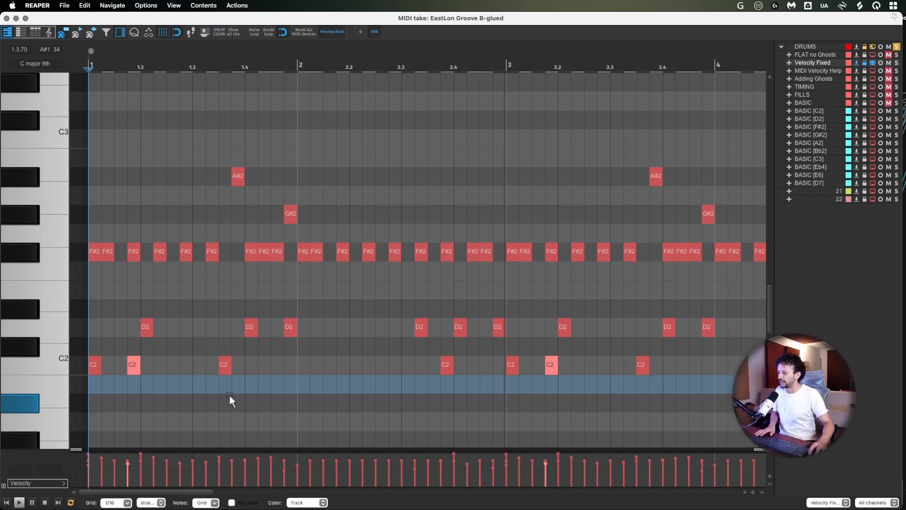
pyautogui.click(199, 409)
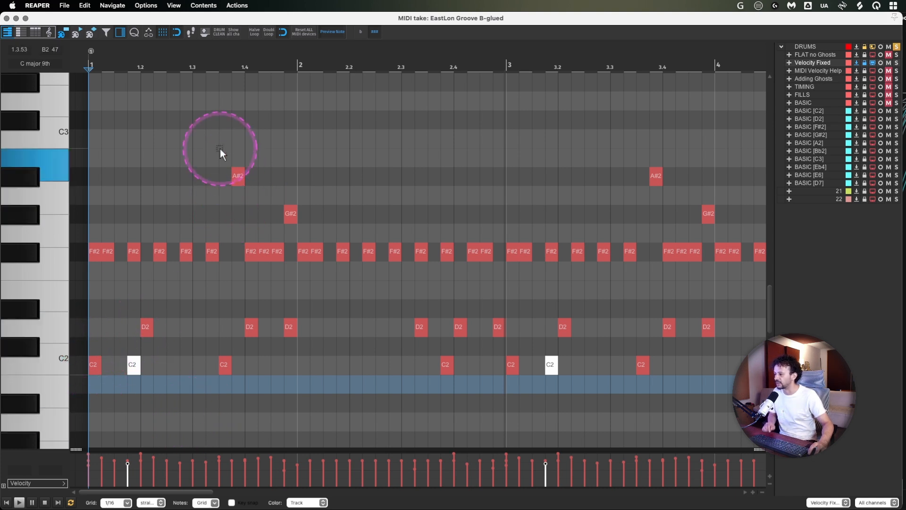
pyautogui.moveTo(222, 155); pyautogui.dragTo(305, 222)
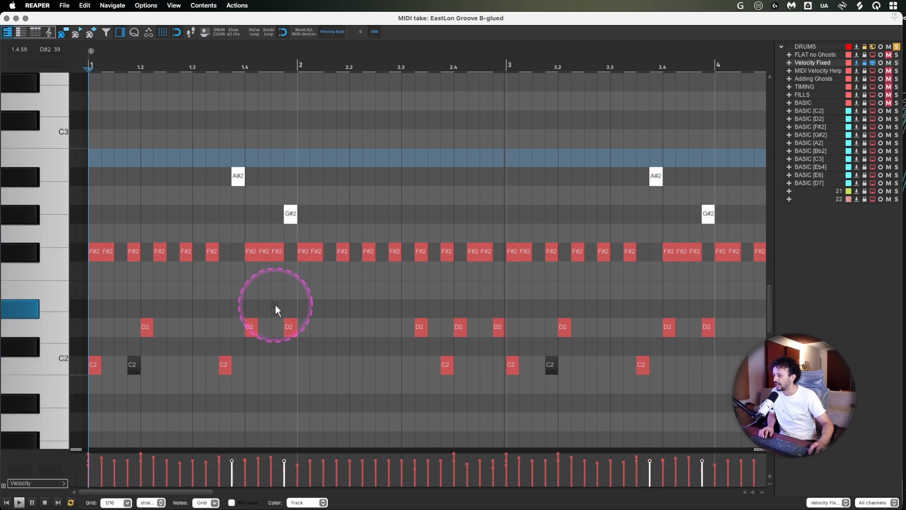
pyautogui.moveTo(277, 305); pyautogui.dragTo(295, 356)
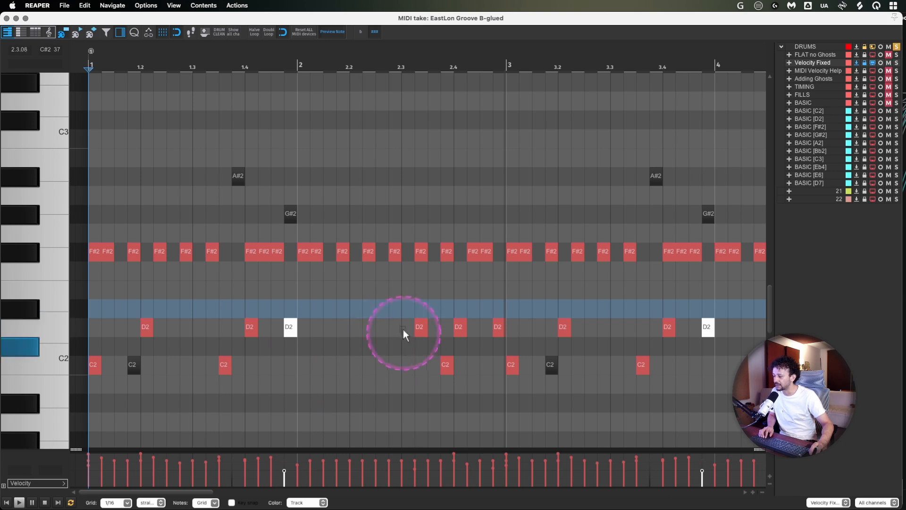
# - Mute the D2 notes just after 2.3 and just before bar 3
pyautogui.moveTo(407, 308); pyautogui.dragTo(435, 335)
pyautogui.hotkey('alt', 'm')
pyautogui.moveTo(485, 301); pyautogui.dragTo(508, 333)
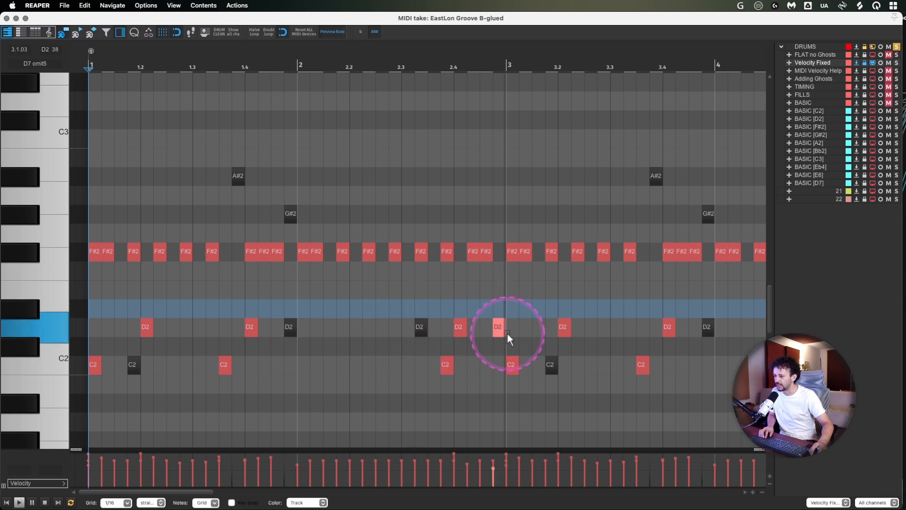
pyautogui.hotkey('alt', 'm')
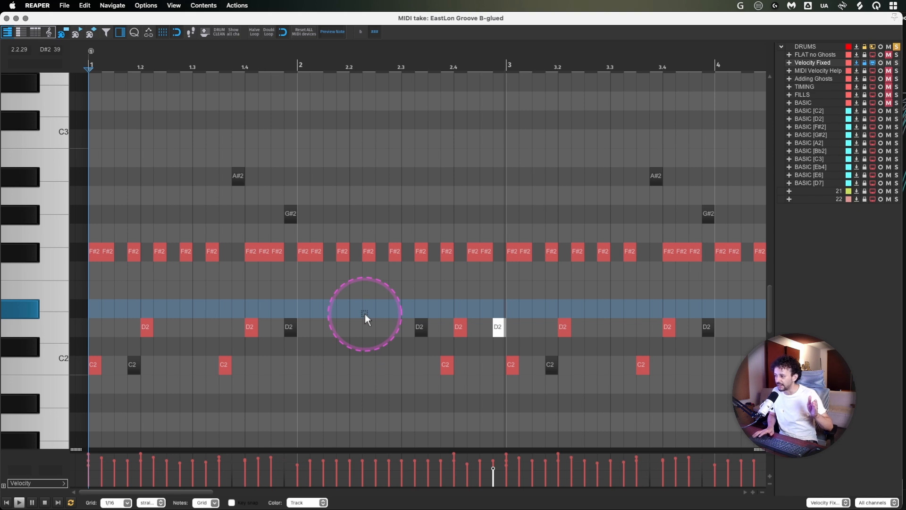
# - Play back the groove with the muted notes and also mute the C2 note just before 2.4
pyautogui.press('space')
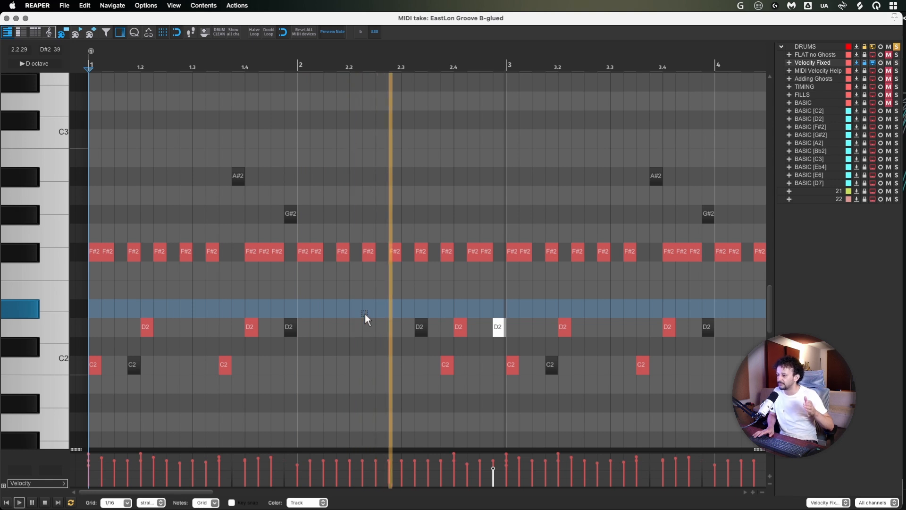
pyautogui.click(408, 359)
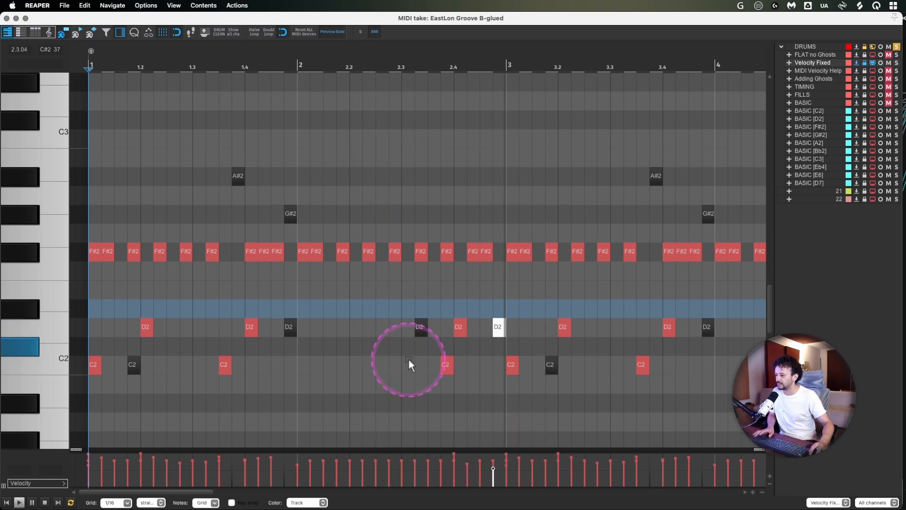
pyautogui.moveTo(409, 360); pyautogui.dragTo(468, 387)
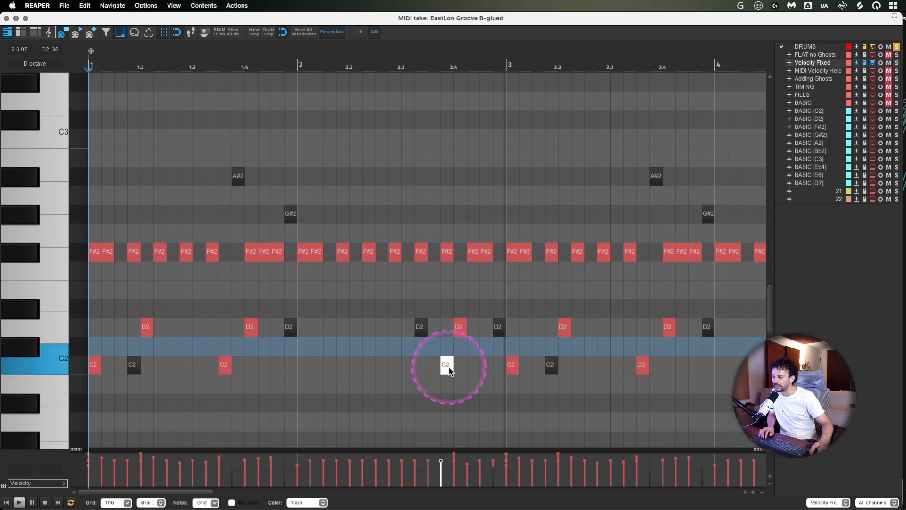
pyautogui.click(402, 367)
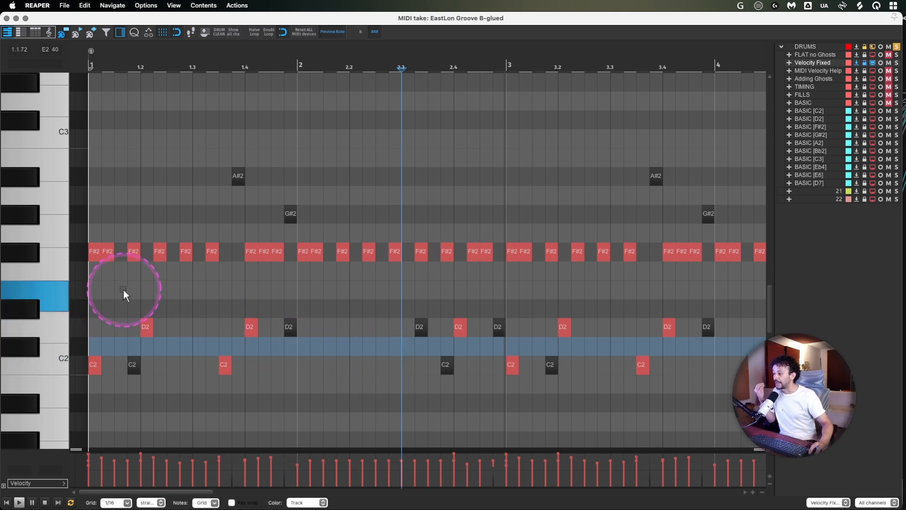
# - Return the edit cursor to bar 1 and select the C2 and F#2 notes stacked on its first beat
pyautogui.click(89, 326)
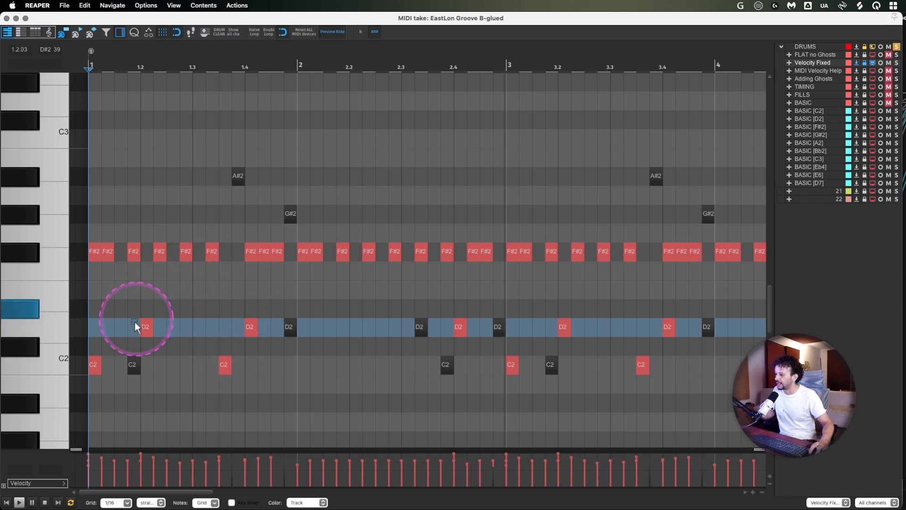
pyautogui.moveTo(101, 388); pyautogui.dragTo(97, 232)
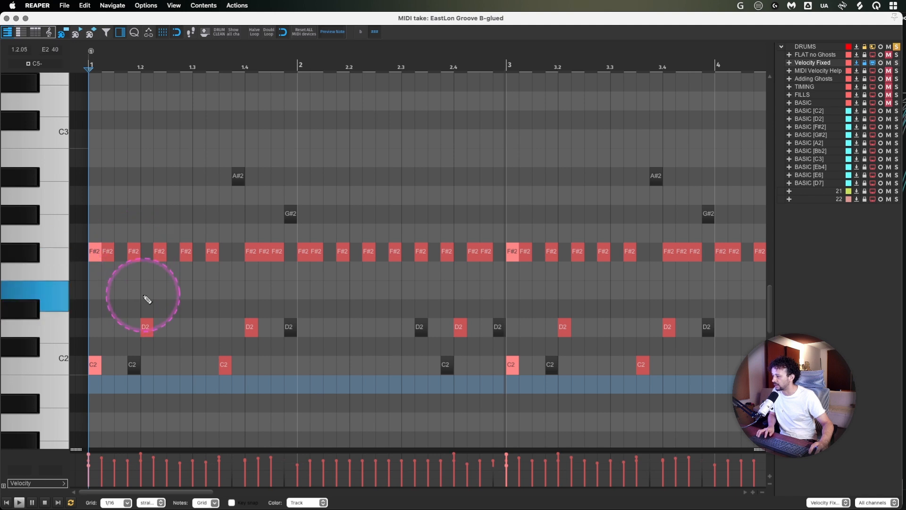
pyautogui.click(135, 326)
pyautogui.press('Delete')
# - Copy the D2 note at 1.2 to a slightly later position overlapping the original, and select the copy
pyautogui.click(151, 351)
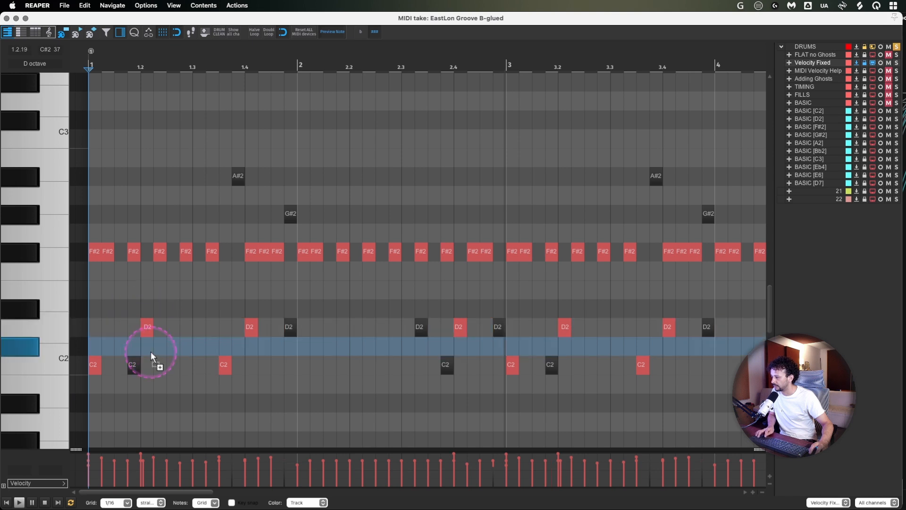
pyautogui.click(138, 310)
pyautogui.click(146, 327)
pyautogui.click(95, 253)
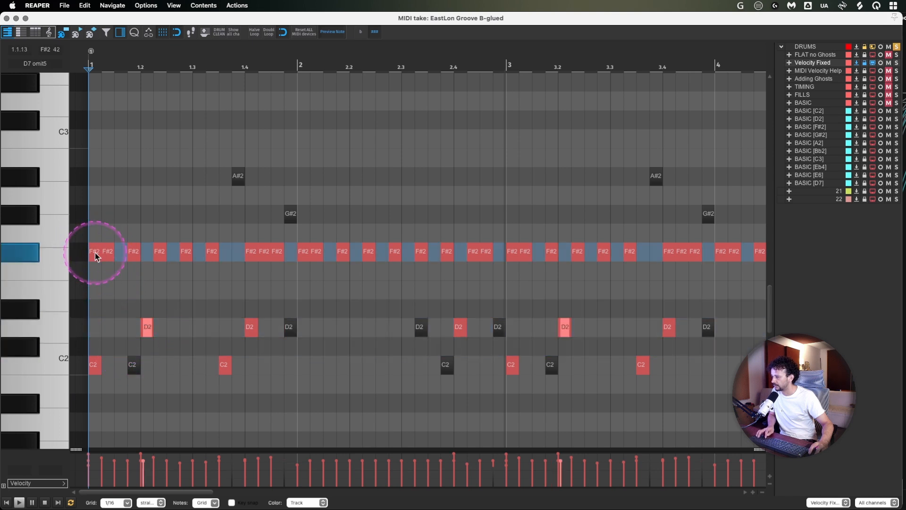
pyautogui.click(106, 352)
pyautogui.click(149, 327)
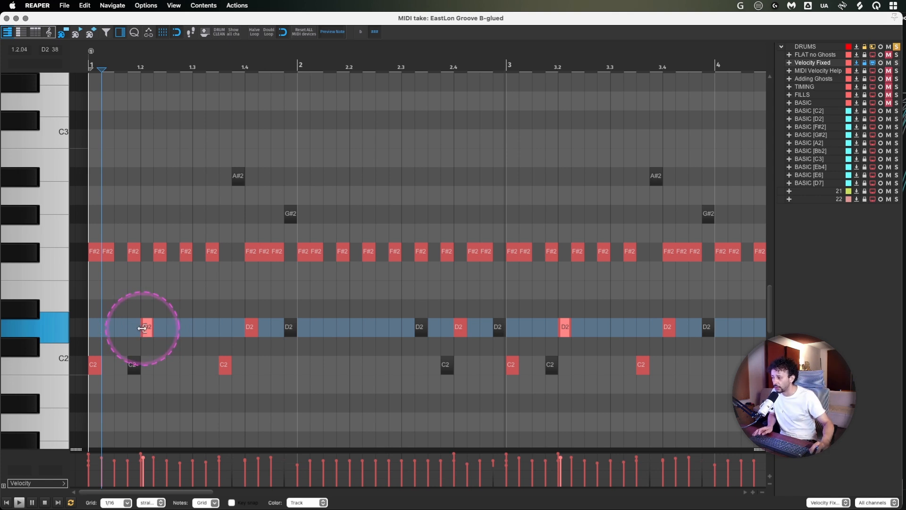
# - Raise the velocities of bar 1's accents: the D2 copy at 1.2, the first-beat notes, the D2 and F#2 at 1.4, and the C2 just before 1.4
pyautogui.moveTo(148, 330); pyautogui.dragTo(147, 272)
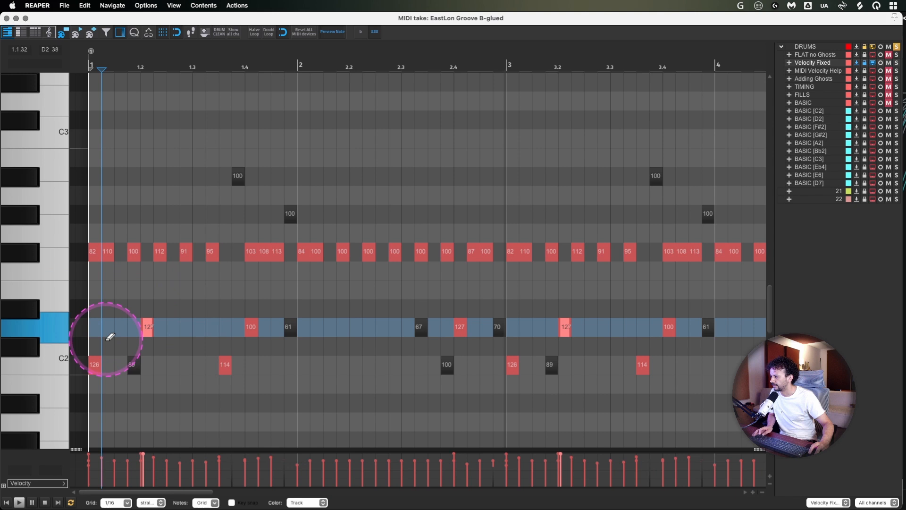
pyautogui.click(92, 365)
pyautogui.moveTo(91, 253); pyautogui.dragTo(95, 110)
pyautogui.moveTo(251, 327); pyautogui.dragTo(252, 230)
pyautogui.moveTo(225, 365)
pyautogui.mouseDown()
pyautogui.moveTo(227, 229)
pyautogui.moveTo(250, 140)
pyautogui.mouseUp()
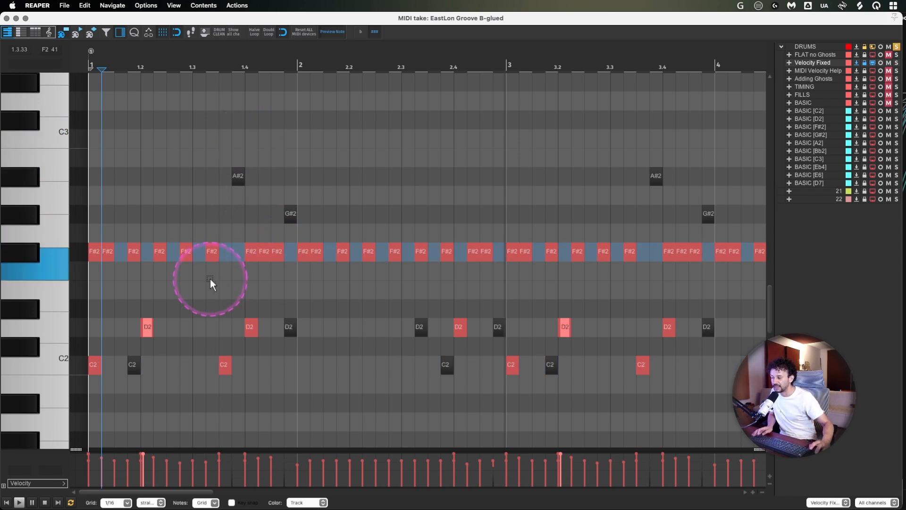
# - Raise the velocities of the F#2 notes at bar 2 and just before 2.4, and of the D2 note at 2.4
pyautogui.moveTo(303, 250); pyautogui.dragTo(310, 84)
pyautogui.moveTo(445, 250); pyautogui.dragTo(448, 101)
pyautogui.moveTo(460, 326); pyautogui.dragTo(464, 260)
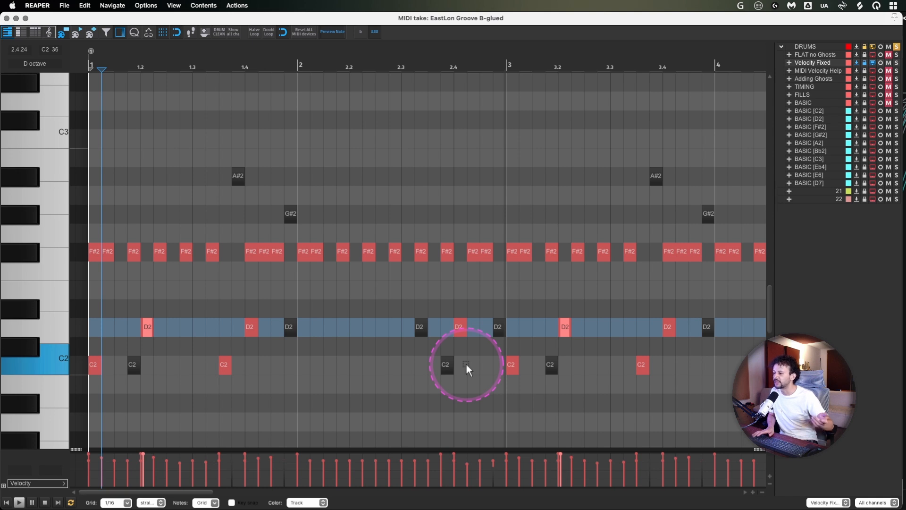
# - Deselect the notes and play the accented groove back from bar 1
pyautogui.click(95, 159)
pyautogui.press('space')
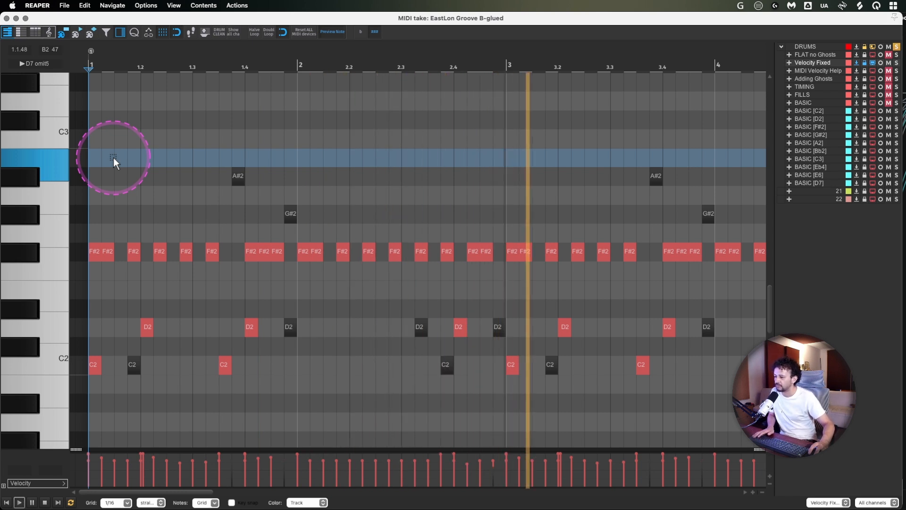
pyautogui.press('space')
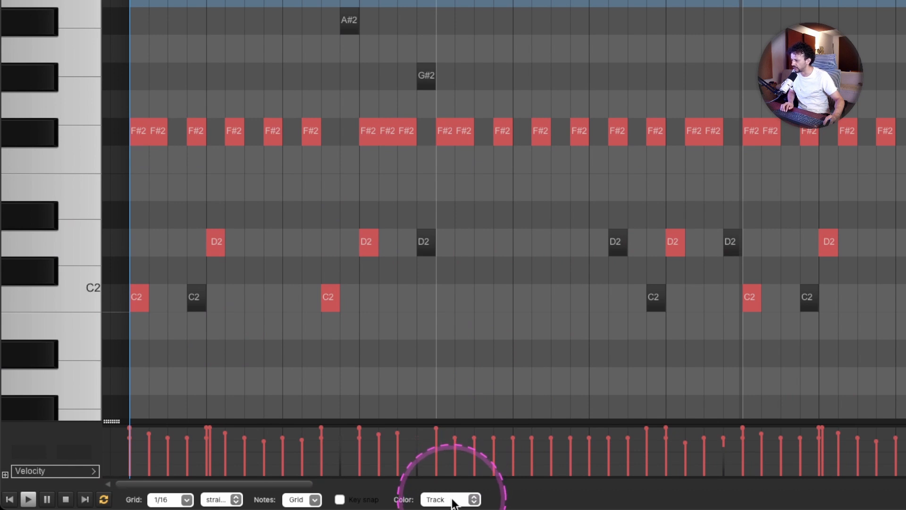
# - Color the notes by velocity and sweep the velocity of the F#2 note midway between 1.3 and 1.4 down and back up
pyautogui.click(452, 500)
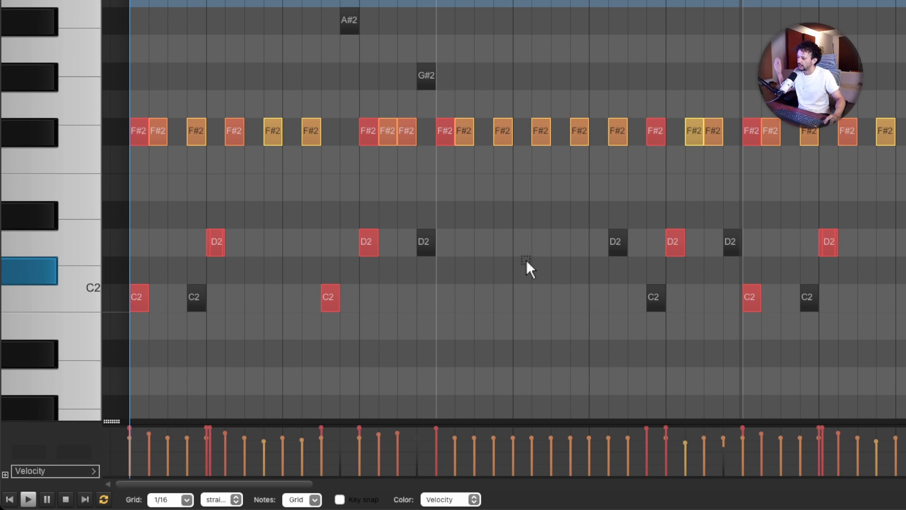
pyautogui.click(492, 308)
pyautogui.click(351, 287)
pyautogui.click(299, 245)
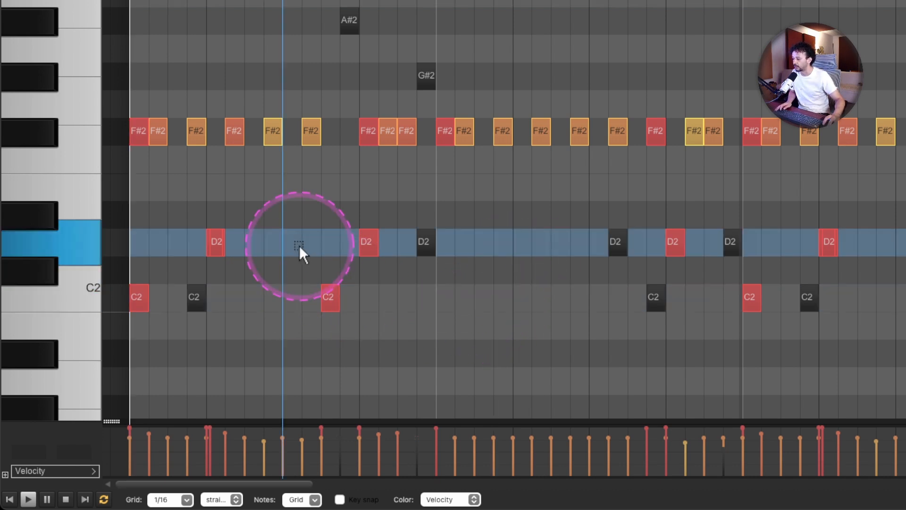
pyautogui.click(311, 132)
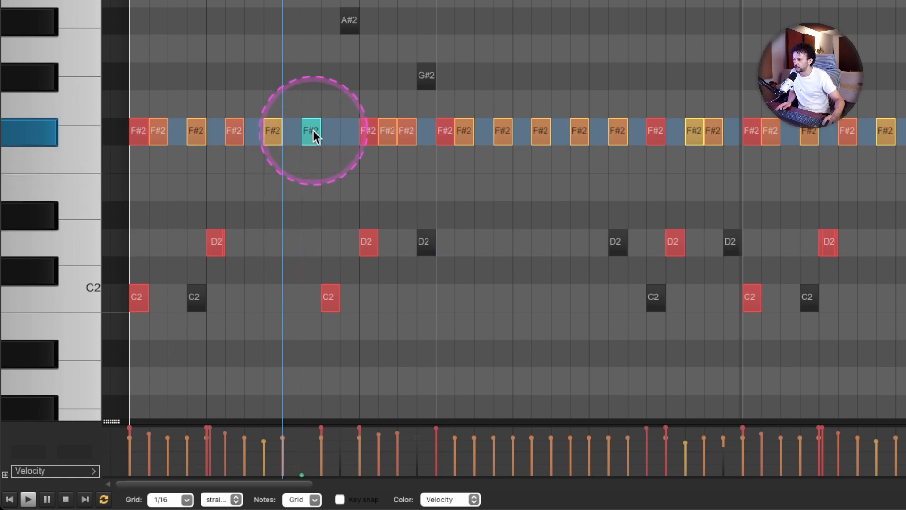
pyautogui.moveTo(309, 141); pyautogui.dragTo(301, 64)
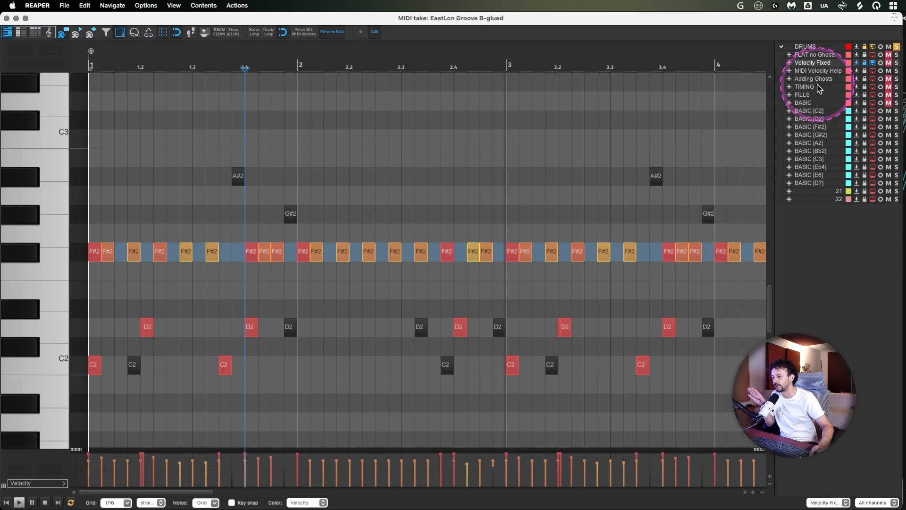
# - Leave the MIDI editor with the MIDI Velocity Help take active and open that track's MIDI Velocity Variation Generator
pyautogui.click(819, 71)
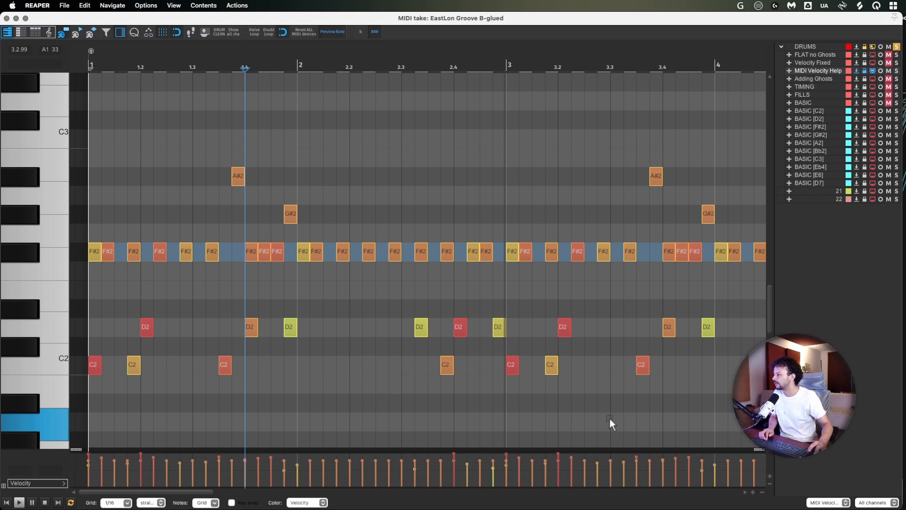
pyautogui.click(7, 19)
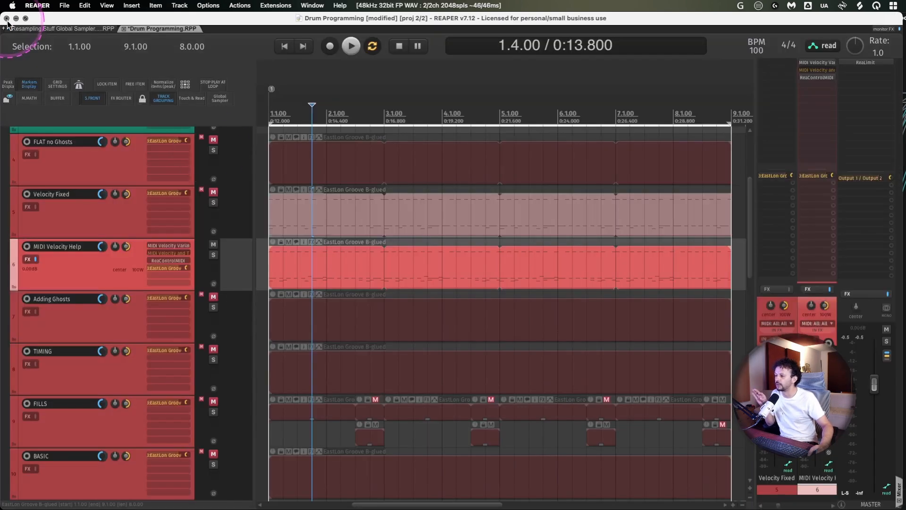
pyautogui.click(165, 246)
pyautogui.moveTo(355, 255); pyautogui.dragTo(258, 337)
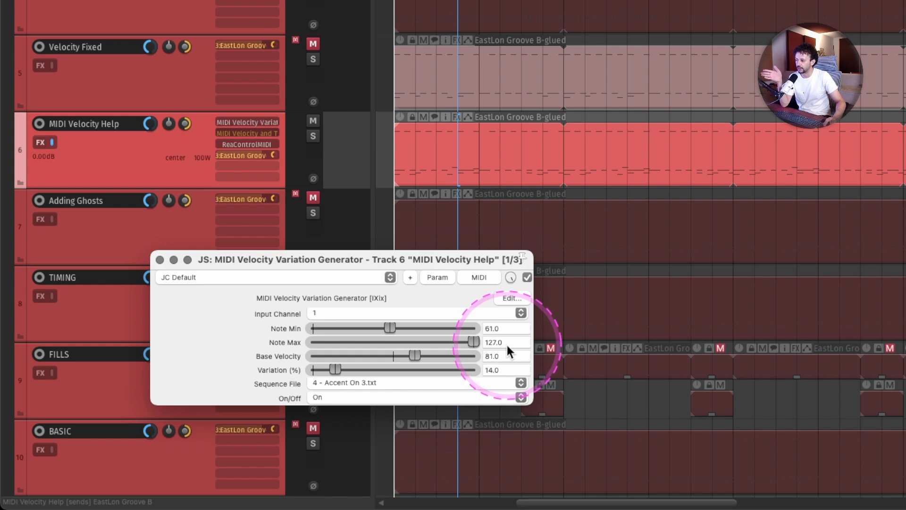
# - Try Note Min at 0, return it to 61, and set Base Velocity to 90 in the velocity generator
pyautogui.moveTo(422, 333); pyautogui.dragTo(235, 329)
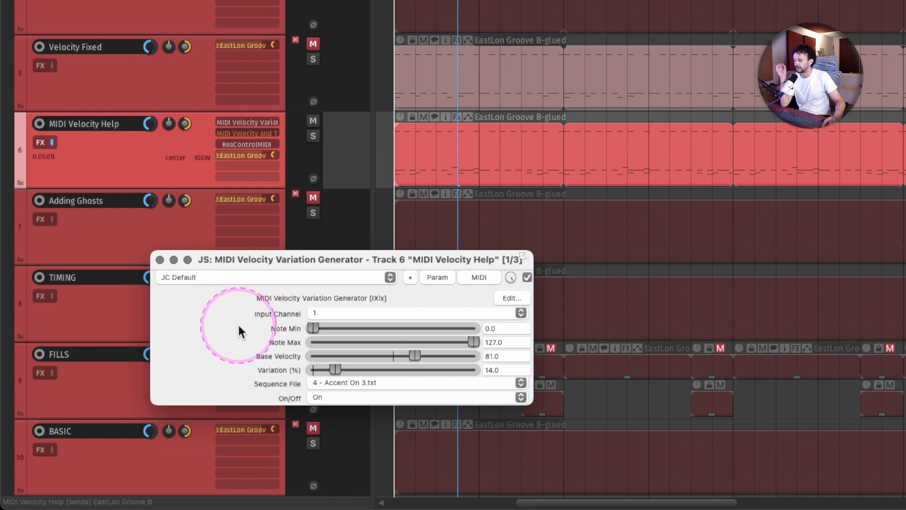
pyautogui.moveTo(239, 324); pyautogui.dragTo(387, 327)
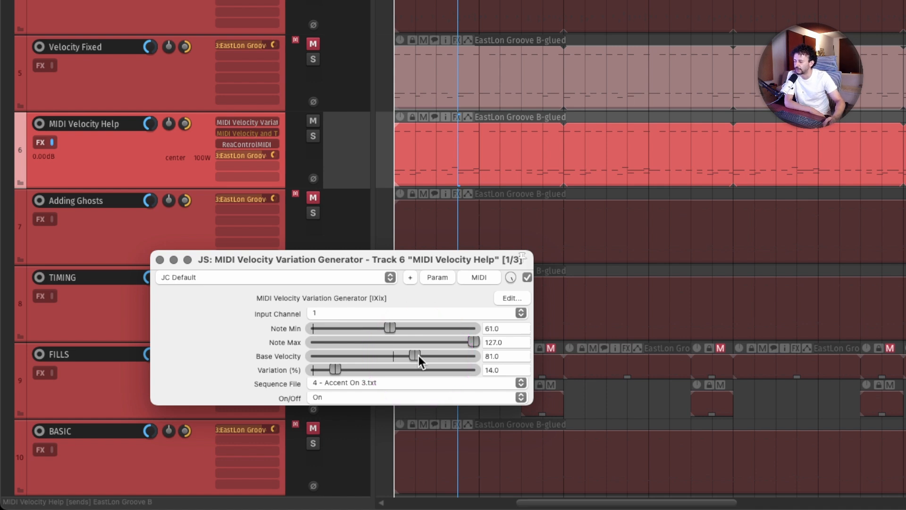
pyautogui.moveTo(418, 355); pyautogui.dragTo(430, 355)
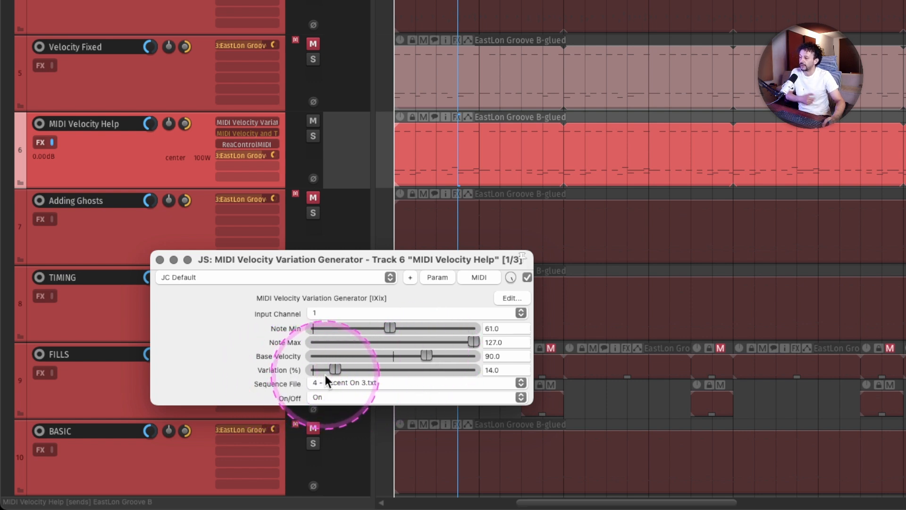
# - Set the generator's Note Max to 120 and Note Min to 60
pyautogui.click(478, 336)
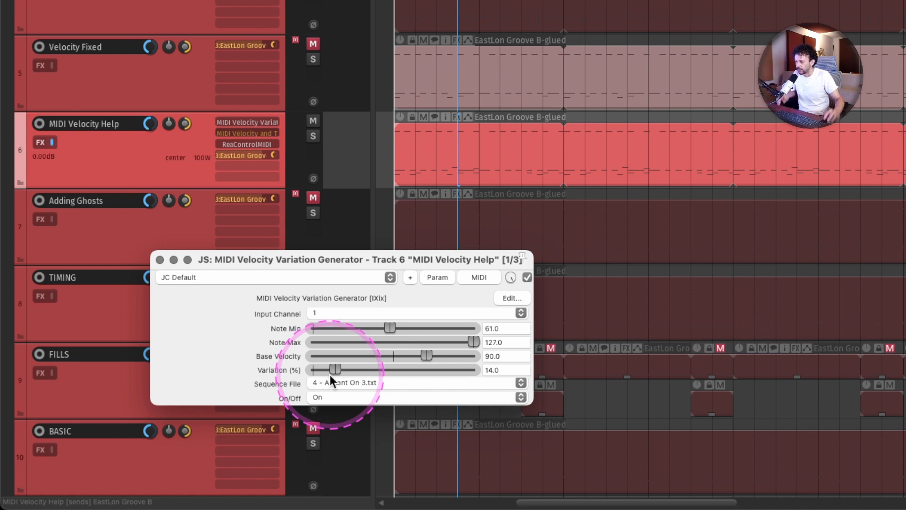
pyautogui.click(501, 341)
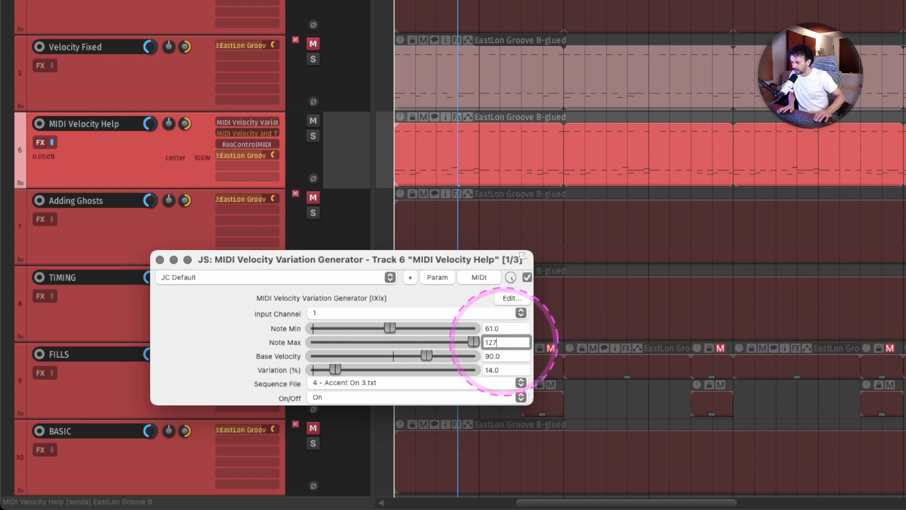
pyautogui.press('BackSpace')
pyautogui.write('0')
pyautogui.press('Return')
pyautogui.click(503, 326)
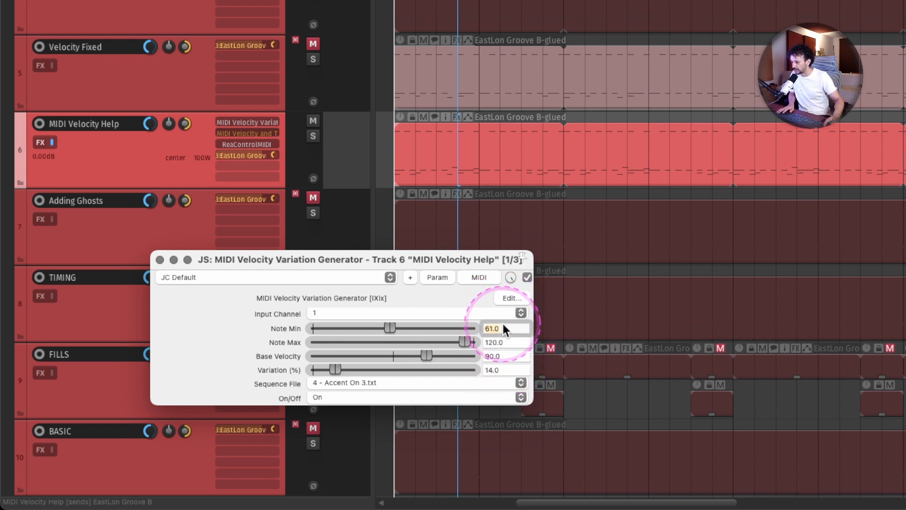
pyautogui.write('60')
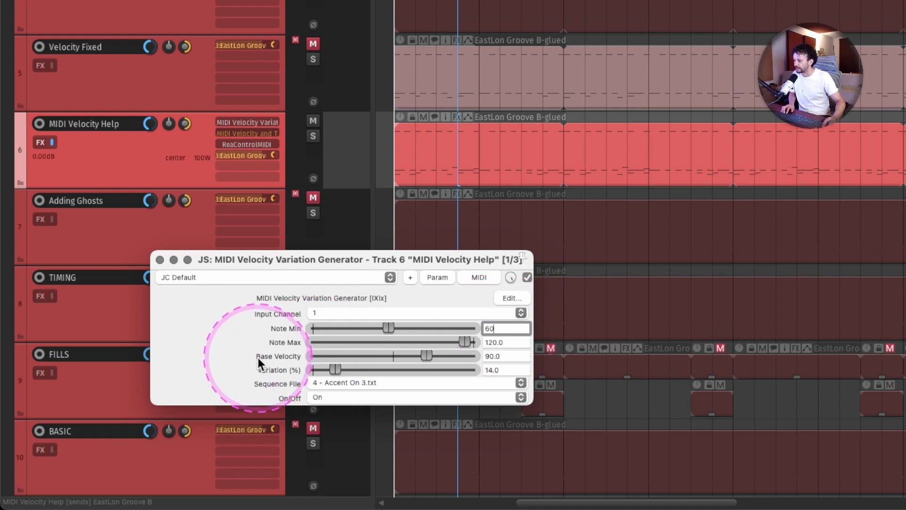
pyautogui.press('Return')
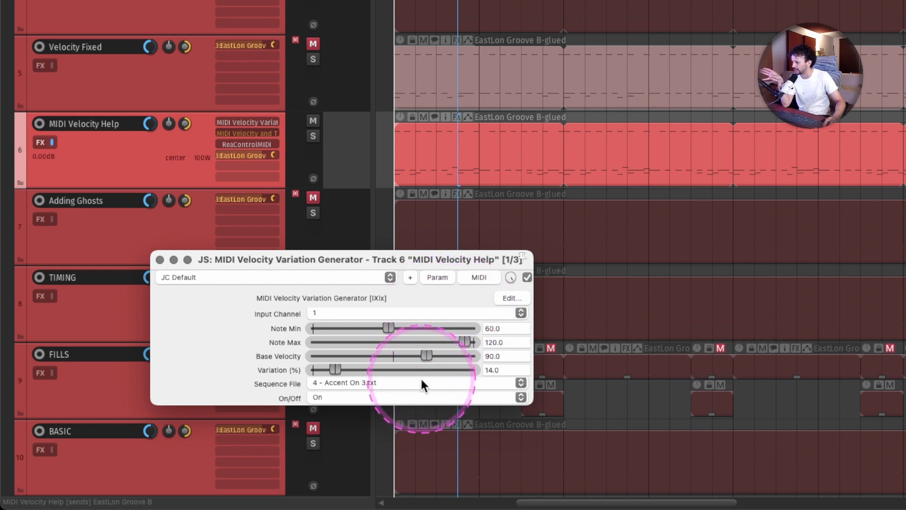
# - Look through the available accent sequence files without changing the selection and close the velocity generator
pyautogui.click(357, 383)
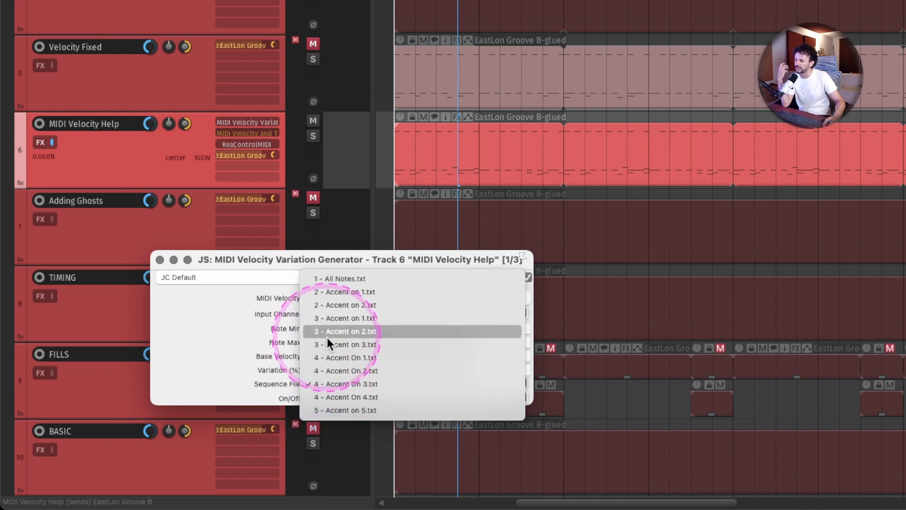
pyautogui.click(240, 335)
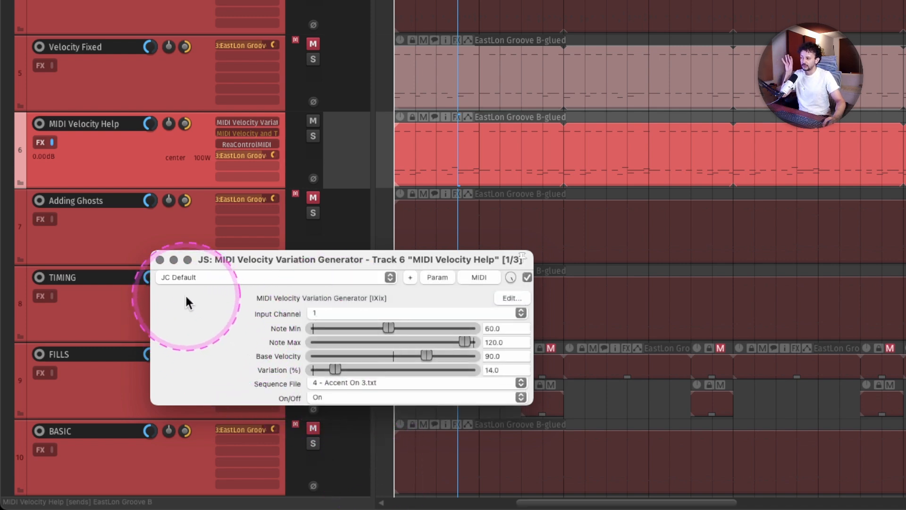
pyautogui.click(160, 259)
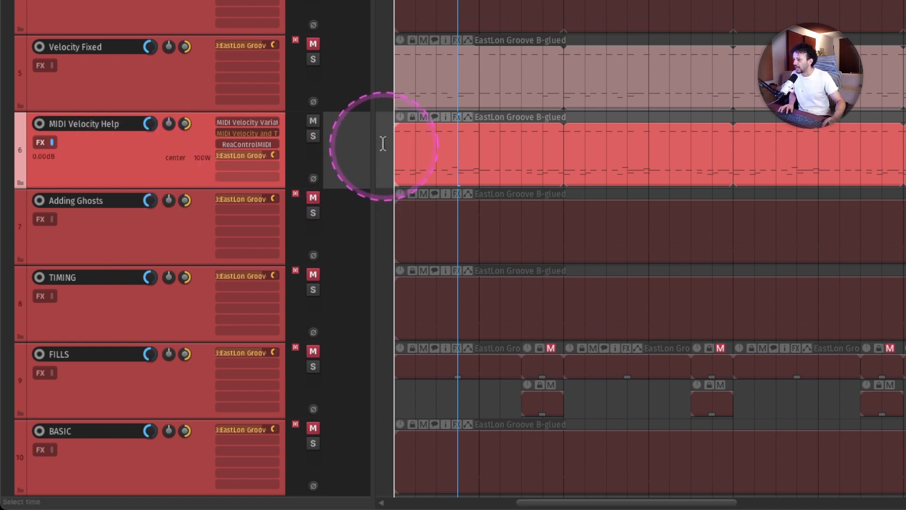
# - Play the MIDI Velocity Help item from bar 1 with the velocity generator bypassed, and re-enable the generator during playback
pyautogui.click(398, 148)
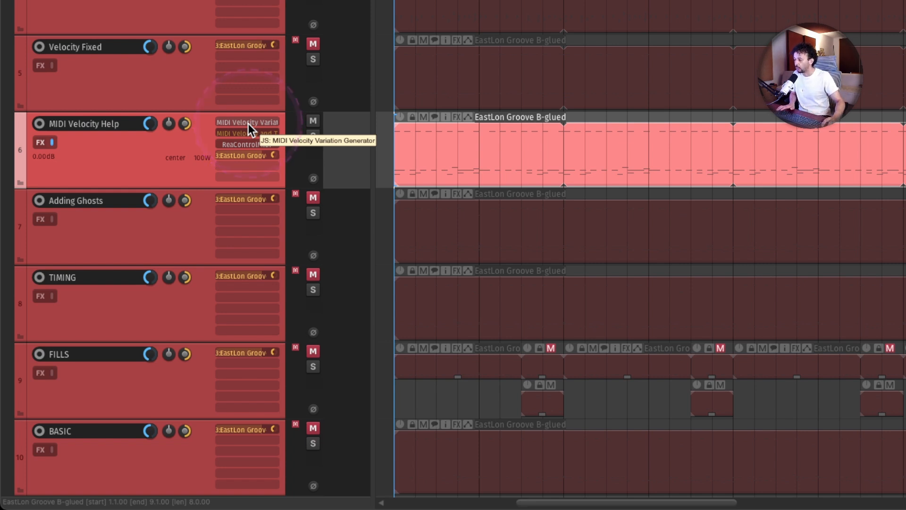
pyautogui.press('space')
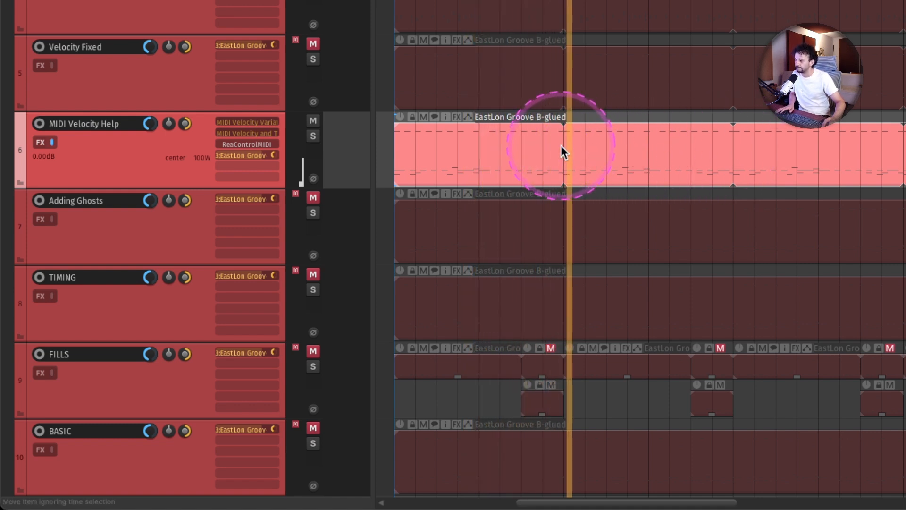
pyautogui.keyDown('ctrl'); pyautogui.click(257, 124); pyautogui.keyUp('ctrl')
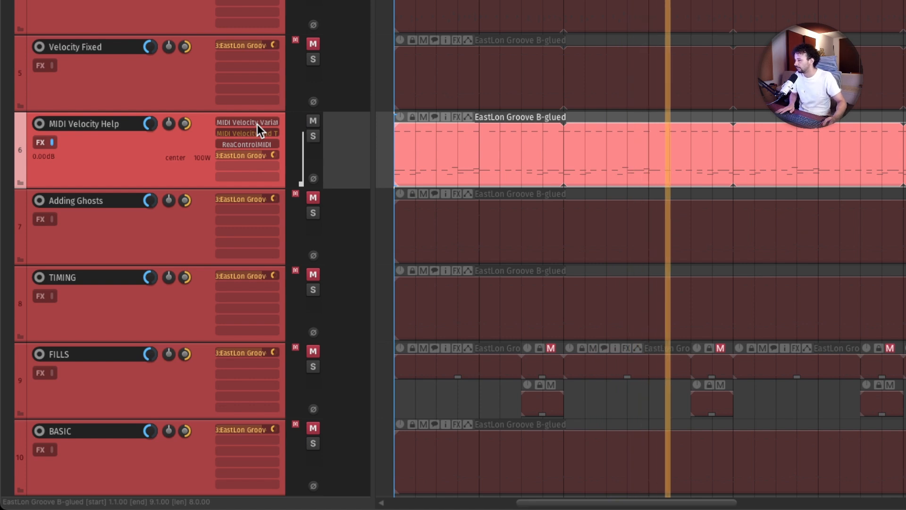
pyautogui.press('space')
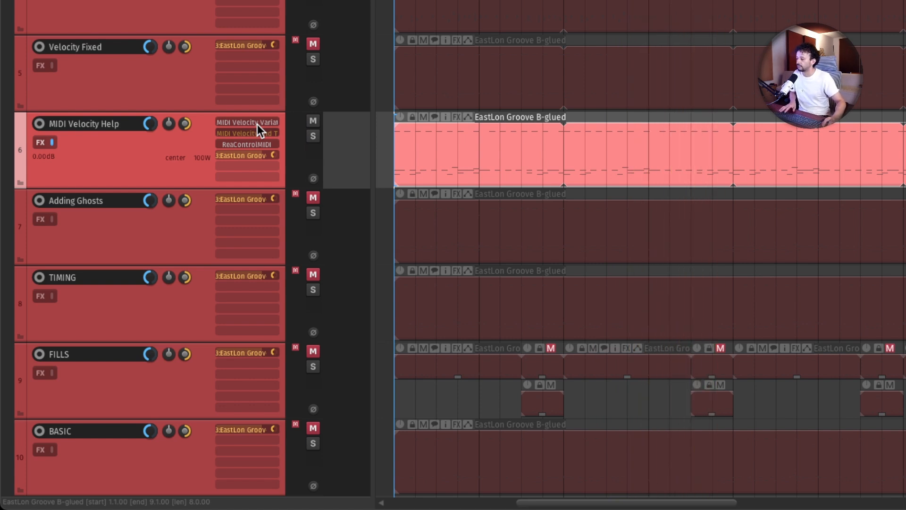
# - Compare the groove from bar 1 with the MIDI Velocity Variation Generator bypassed and with it enabled
pyautogui.click(256, 123)
pyautogui.press('space')
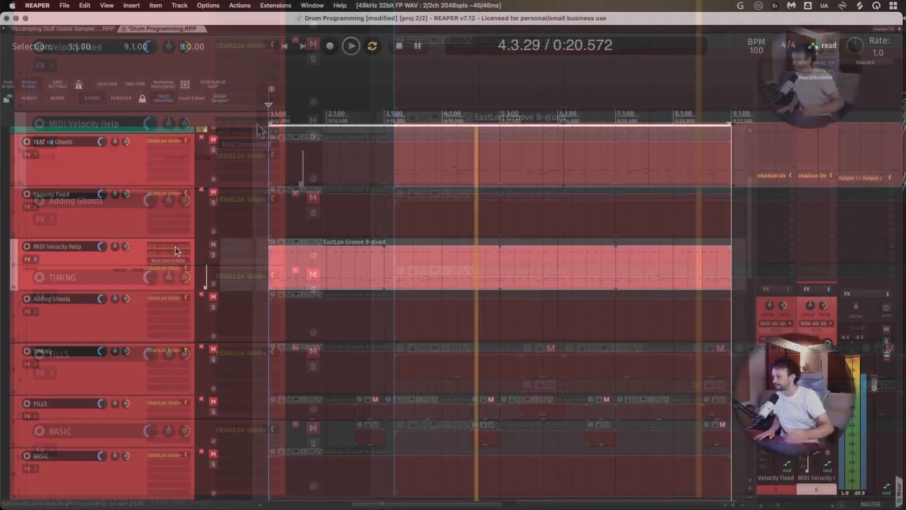
pyautogui.press('space')
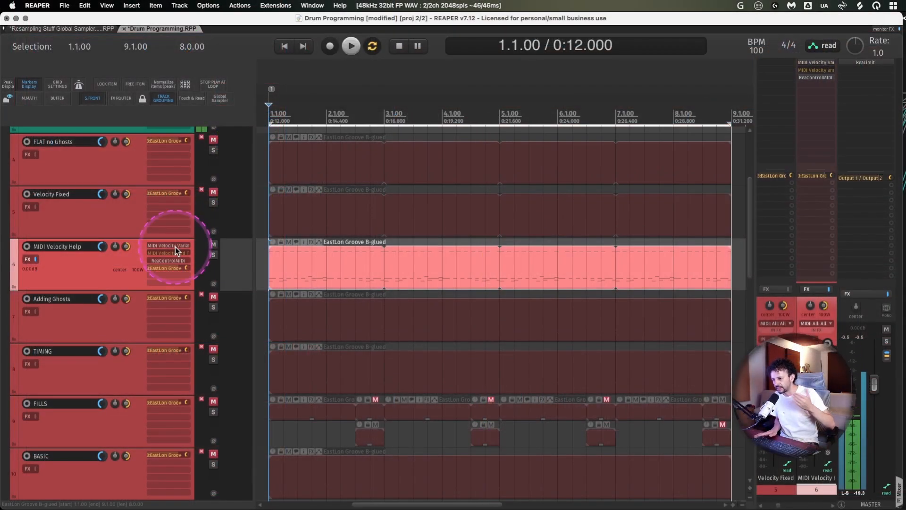
pyautogui.press('space')
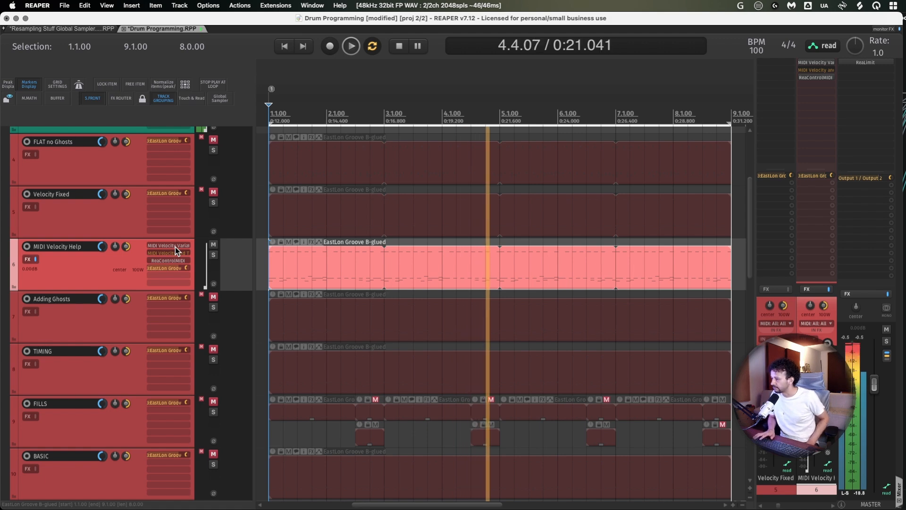
pyautogui.press('space')
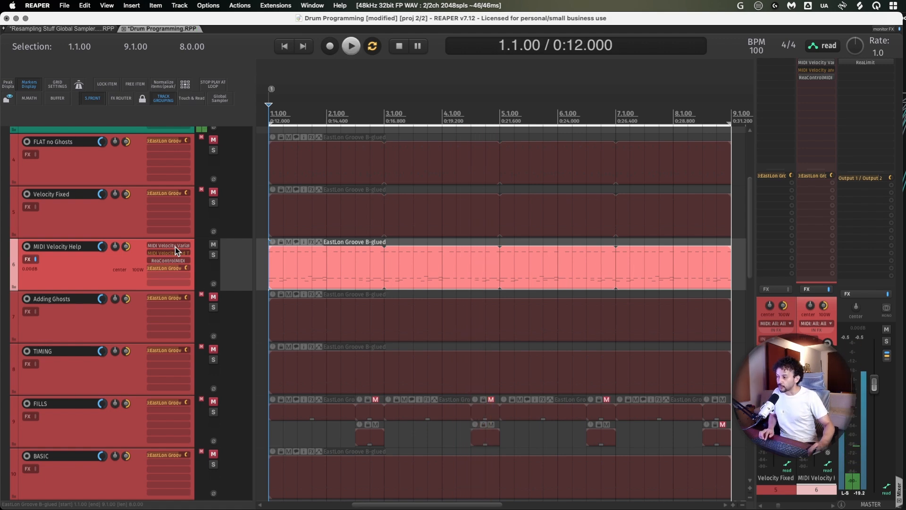
# - Reopen the MIDI Velocity Variation Generator and set Note Min to 0 and Variation to 100%
pyautogui.click(175, 247)
pyautogui.moveTo(270, 387); pyautogui.dragTo(101, 384)
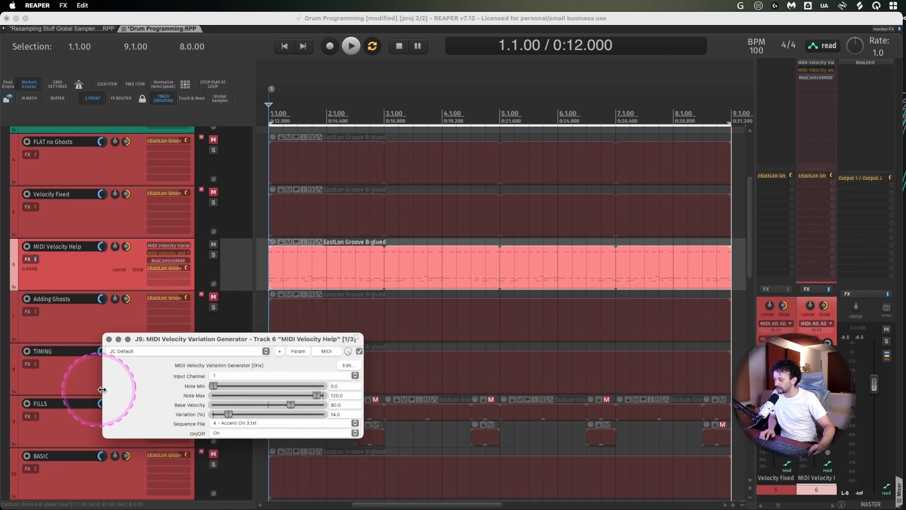
pyautogui.moveTo(228, 414); pyautogui.dragTo(333, 417)
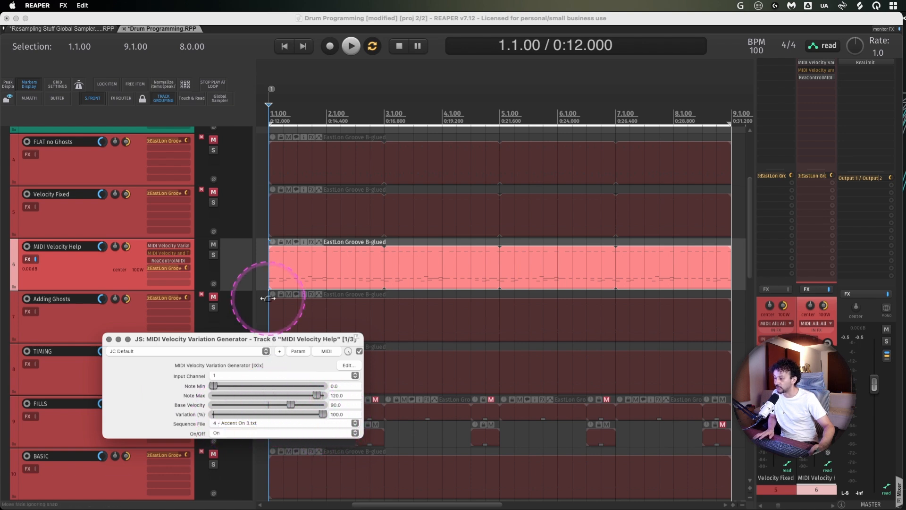
# - Play the groove from bar 1 and raise the generator's Base Velocity to 106
pyautogui.press('space')
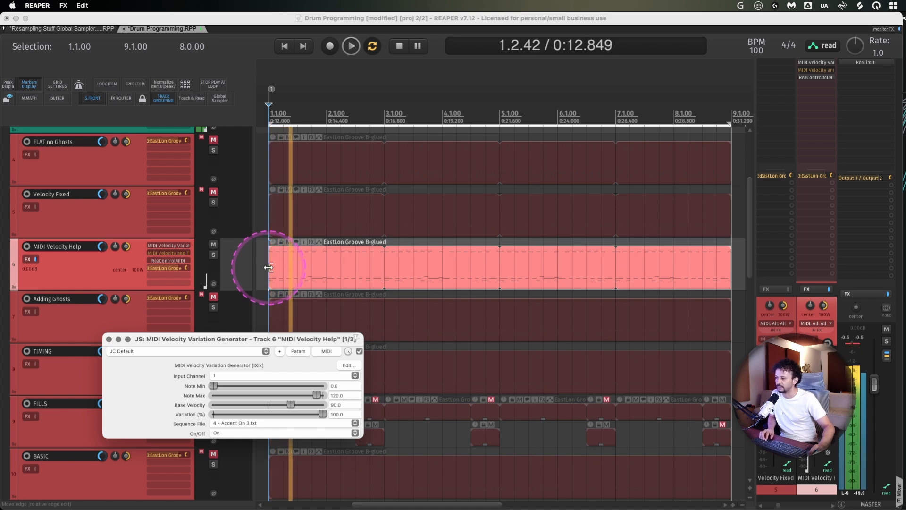
pyautogui.moveTo(286, 402)
pyautogui.mouseDown()
pyautogui.moveTo(218, 404)
pyautogui.moveTo(325, 405)
pyautogui.moveTo(301, 410)
pyautogui.mouseUp()
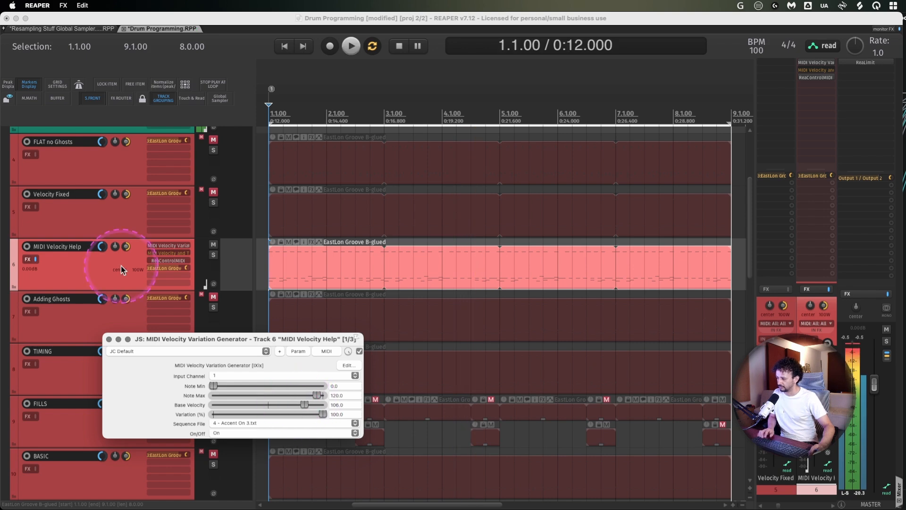
# - Close the velocity generator and examine the MIDI Velocity and Timing Humanizer's parameters on the MIDI Velocity Help track
pyautogui.click(91, 270)
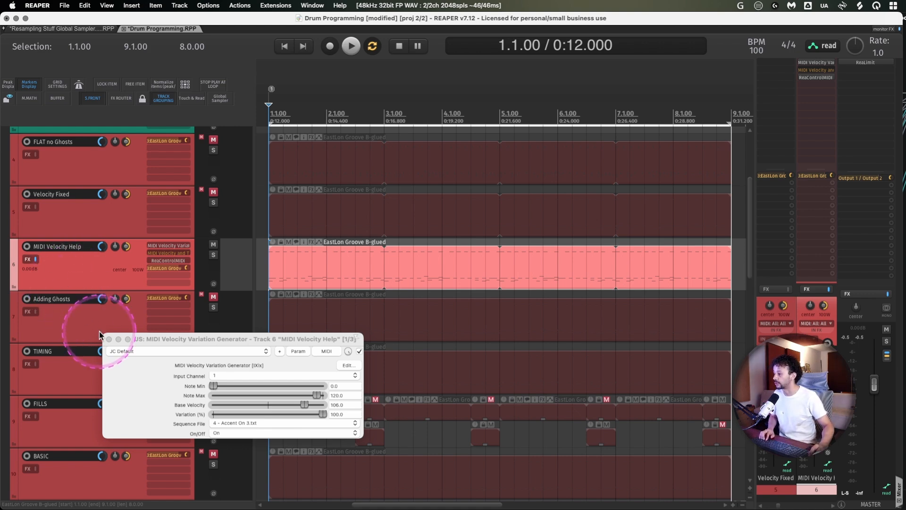
pyautogui.click(109, 338)
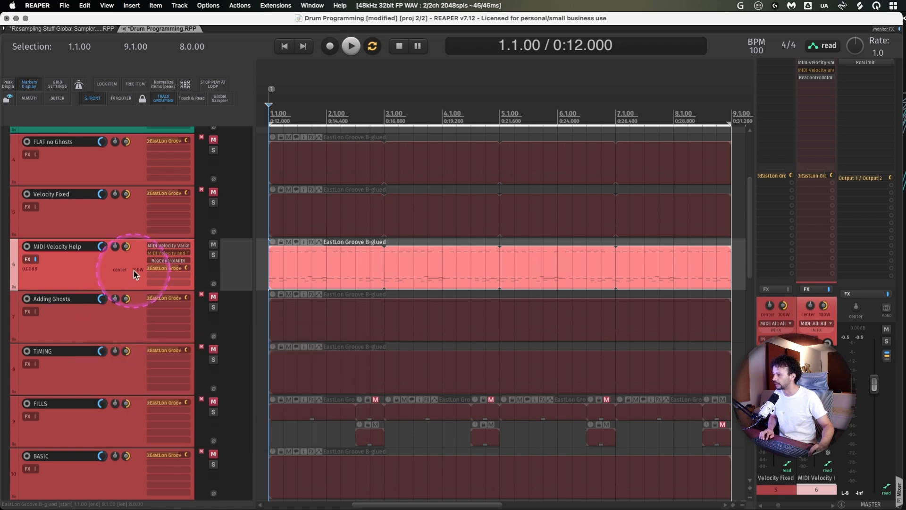
pyautogui.click(160, 254)
pyautogui.moveTo(279, 226); pyautogui.dragTo(333, 162)
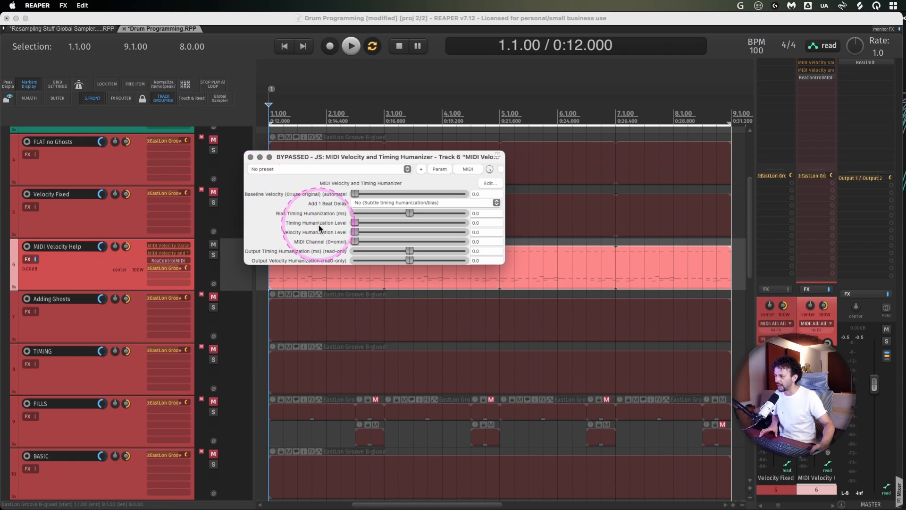
pyautogui.press('alt+super+l')
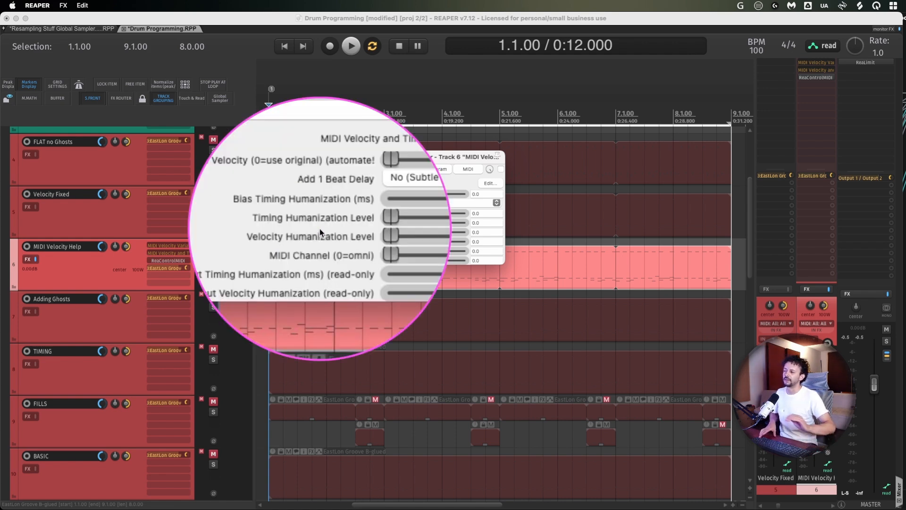
pyautogui.press('alt+super+l')
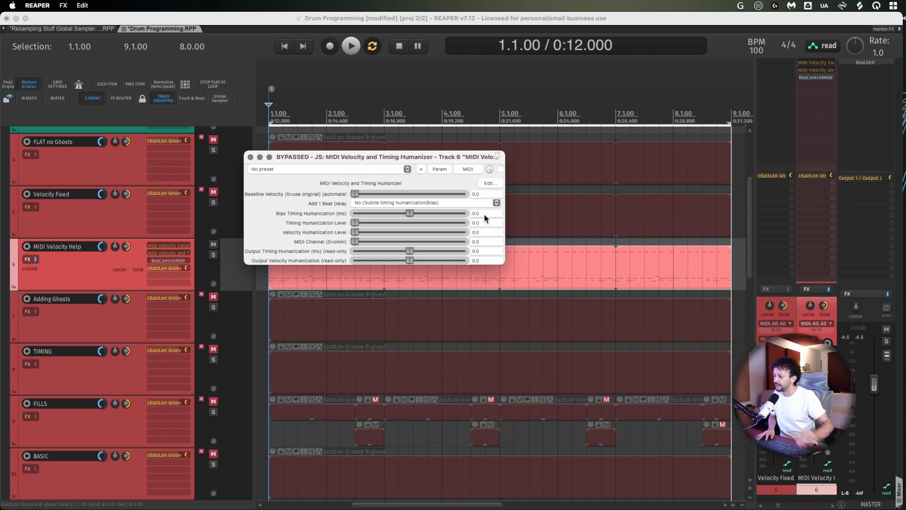
pyautogui.click(251, 156)
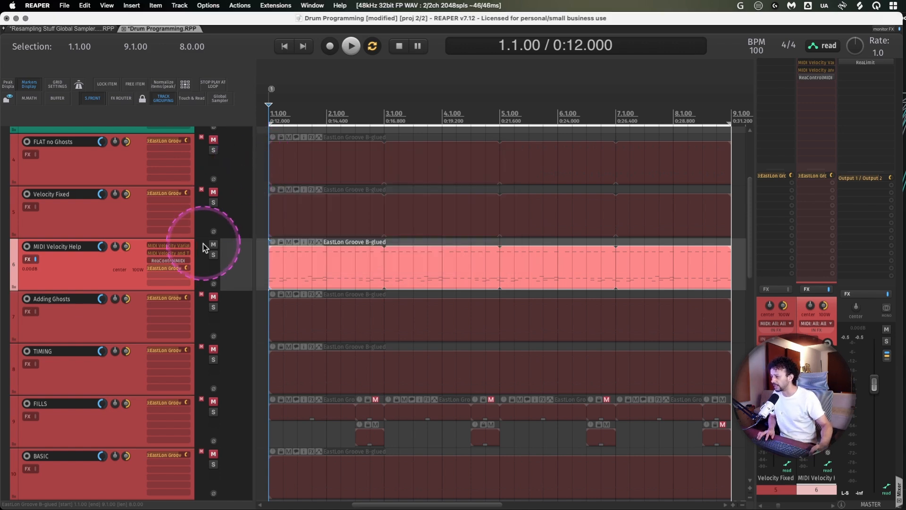
# - Examine the MIDI activity log in ReaControlMIDI on the MIDI Velocity Help track, hiding and reshowing the log
pyautogui.click(164, 261)
pyautogui.moveTo(744, 147); pyautogui.dragTo(331, 104)
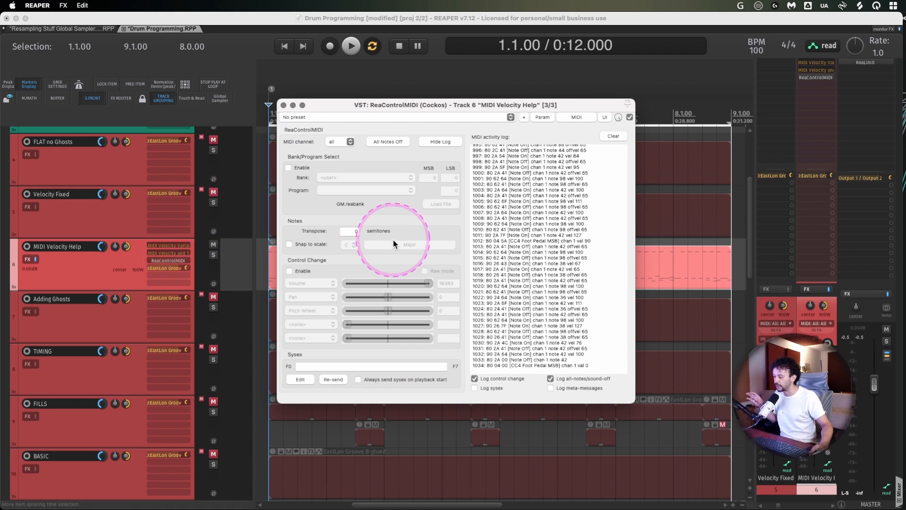
pyautogui.click(445, 143)
pyautogui.click(441, 142)
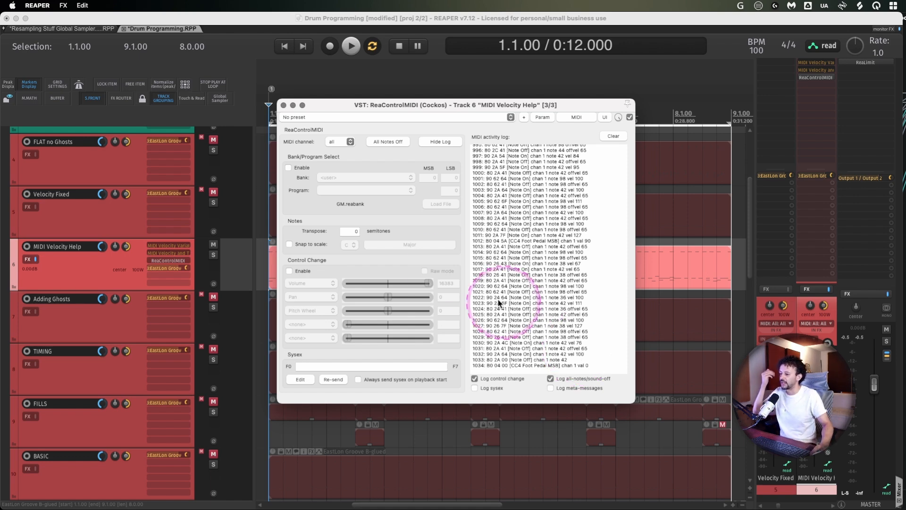
pyautogui.click(283, 105)
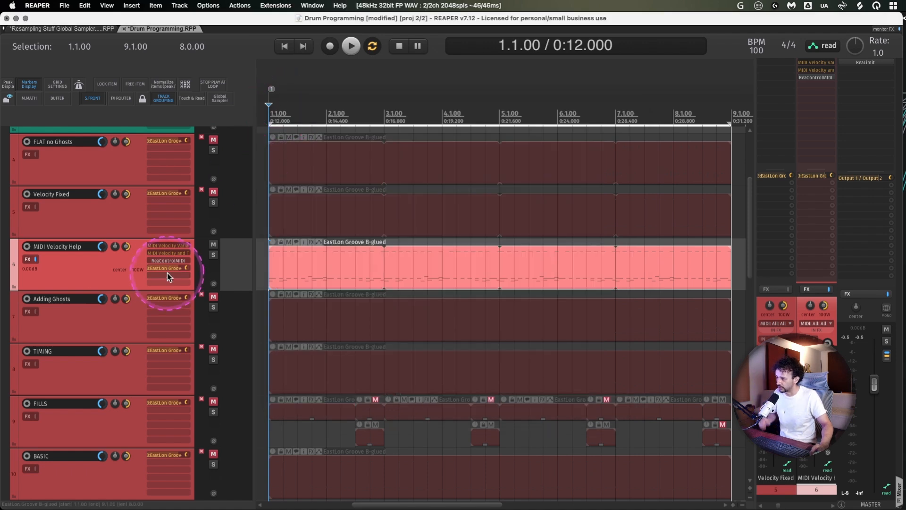
# - Open the Adding Ghosts item in the MIDI editor and display its notes as diamonds
pyautogui.doubleClick(360, 313)
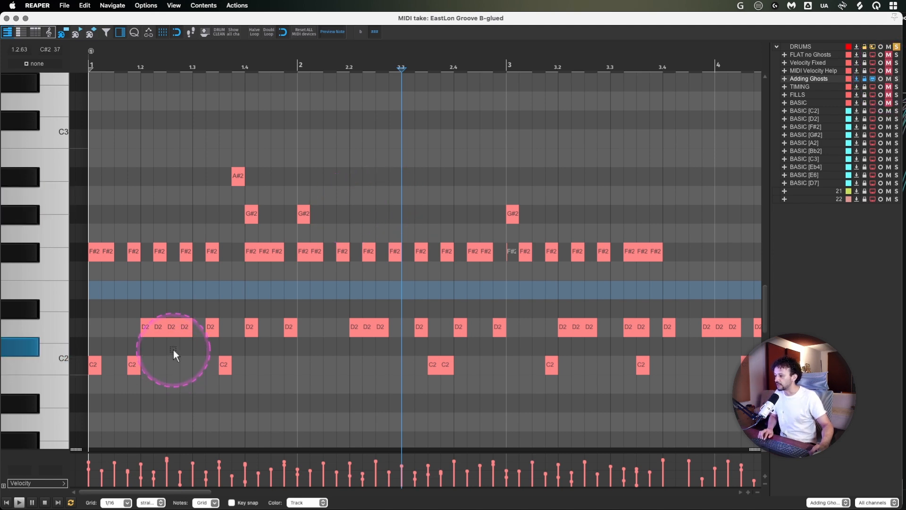
pyautogui.click(91, 33)
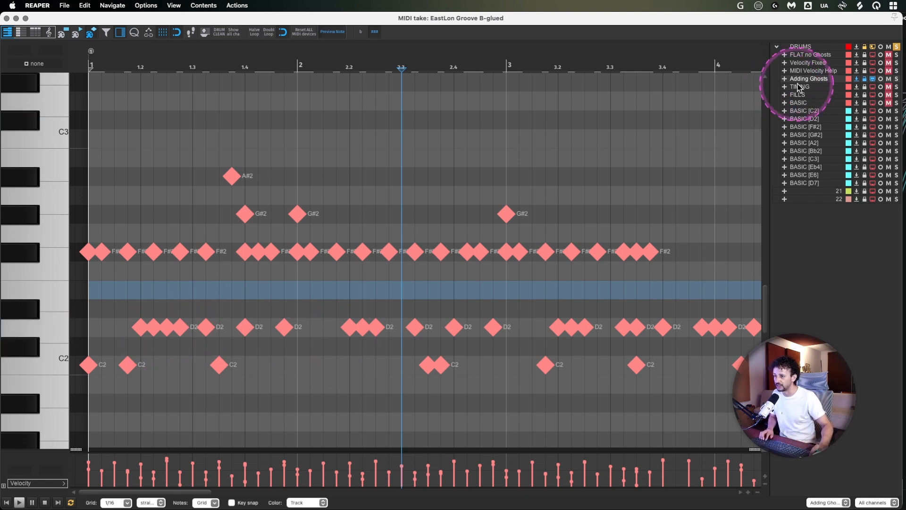
# - Compare the notes of the MIDI Velocity Help take with those of the Adding Ghosts take
pyautogui.click(808, 71)
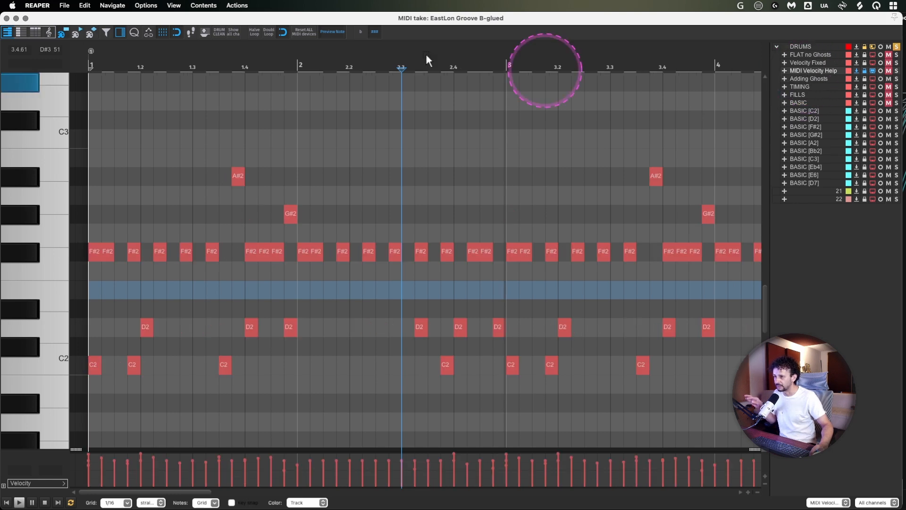
pyautogui.click(808, 79)
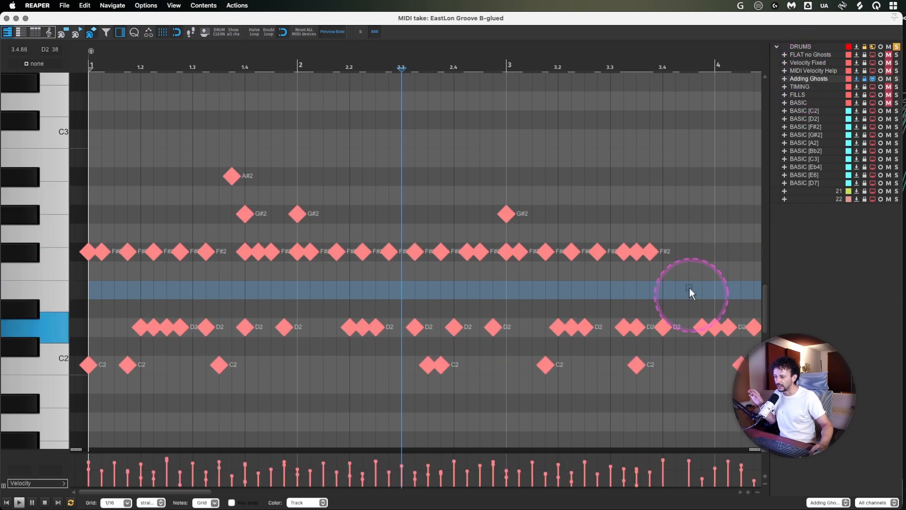
pyautogui.click(807, 72)
pyautogui.click(807, 79)
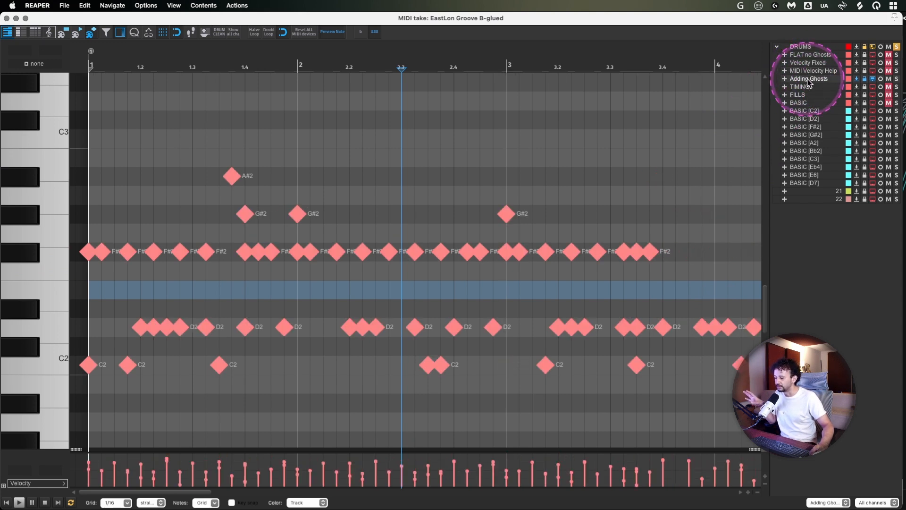
pyautogui.click(808, 72)
pyautogui.click(809, 79)
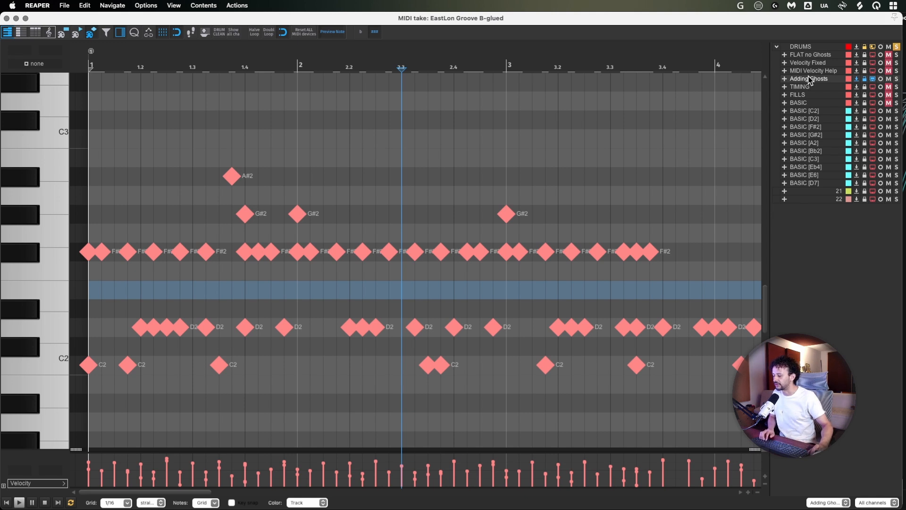
# - Play the Adding Ghosts groove from bar 1 and color its notes by velocity
pyautogui.press('space')
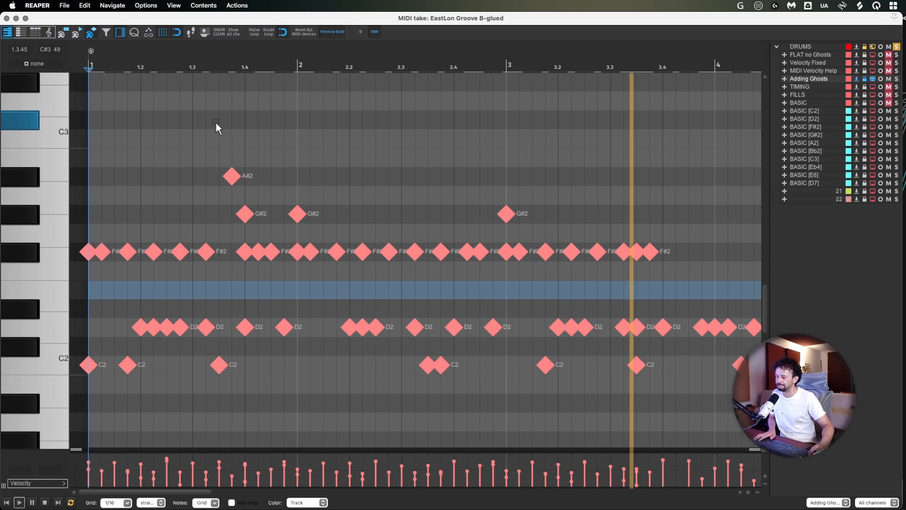
pyautogui.click(306, 503)
pyautogui.click(302, 456)
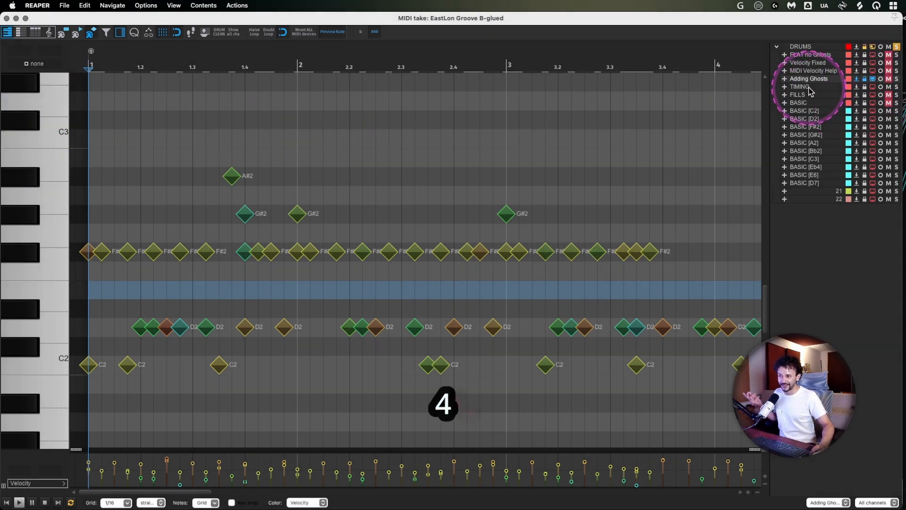
# - Switch the MIDI editor to the TIMING take and display its notes as triangles
pyautogui.click(872, 87)
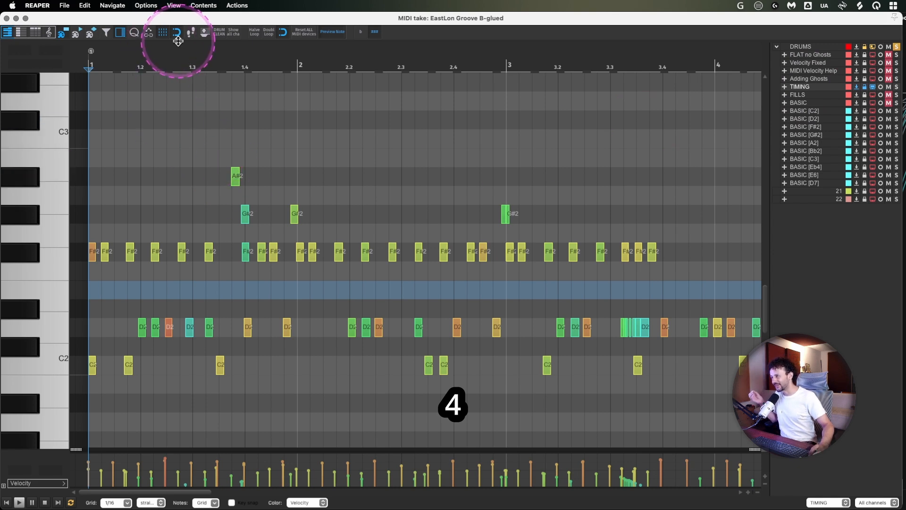
pyautogui.click(94, 33)
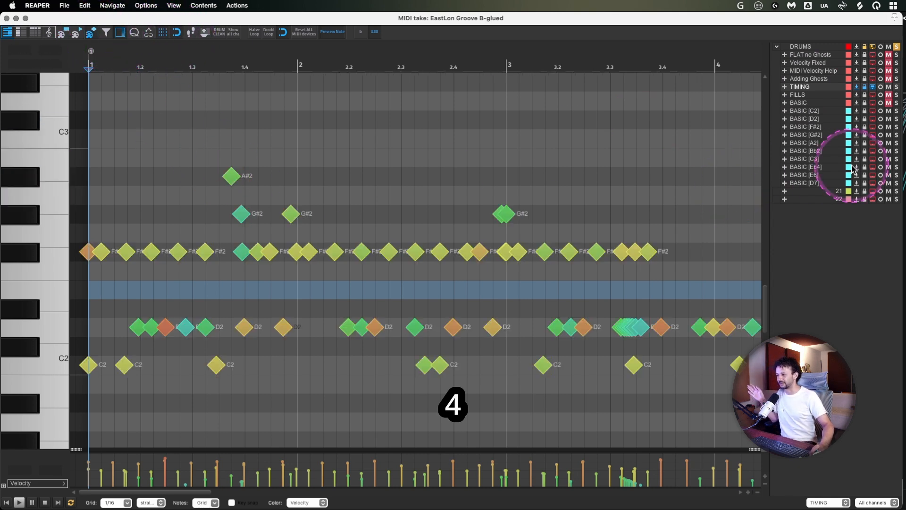
pyautogui.click(77, 34)
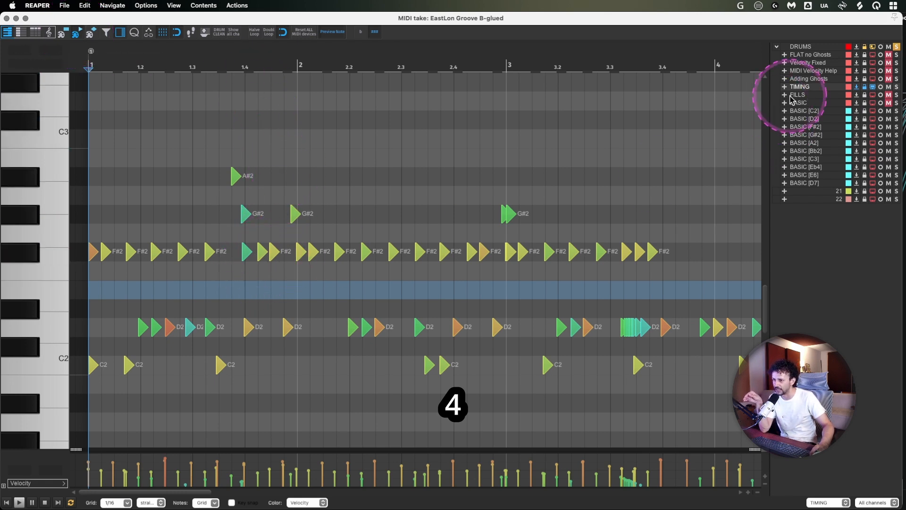
# - Display the Adding Ghosts notes as triangles to compare their timing, and play the TIMING take from bar 1
pyautogui.click(815, 80)
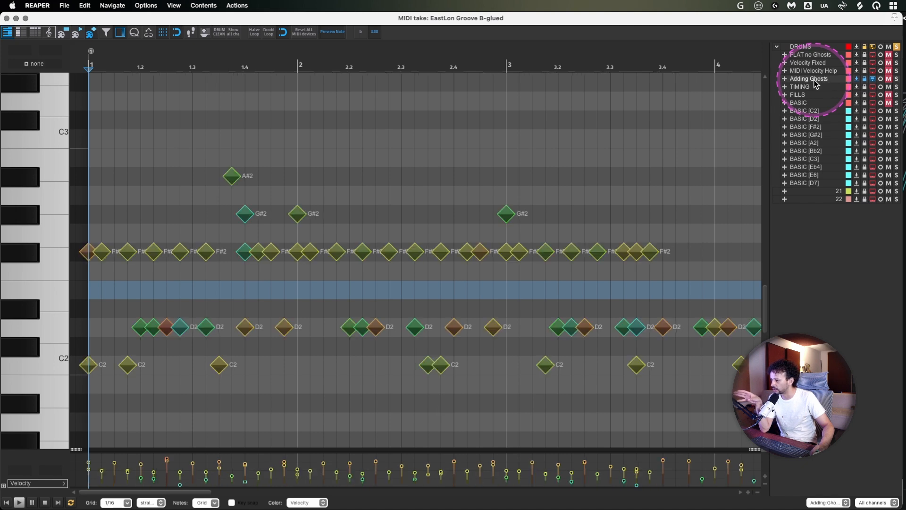
pyautogui.click(76, 33)
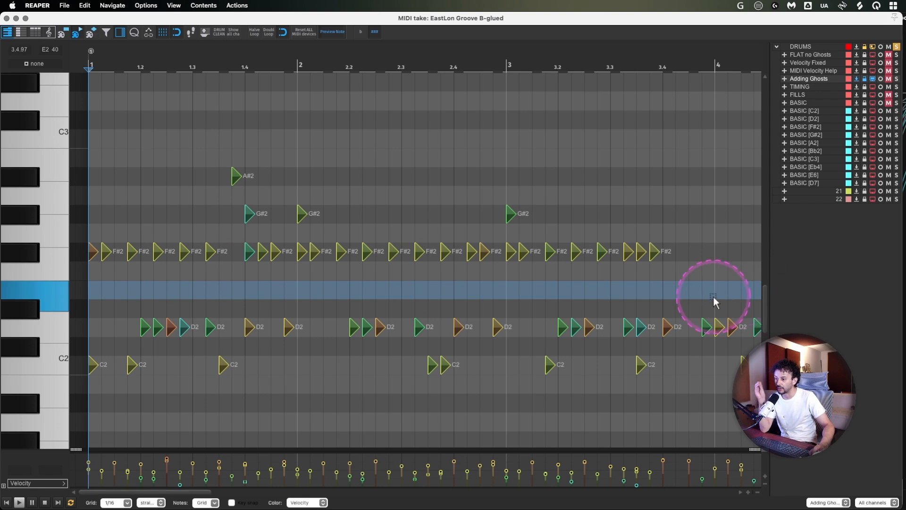
pyautogui.click(801, 86)
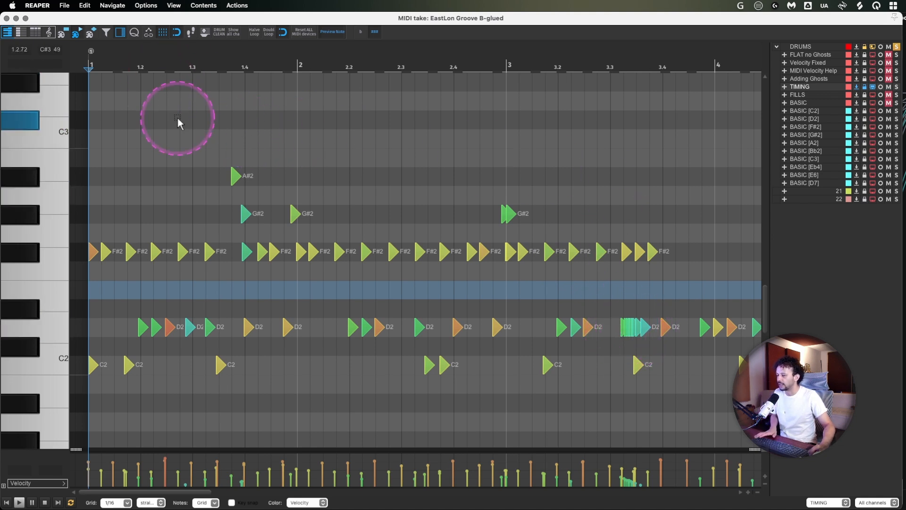
pyautogui.press('space')
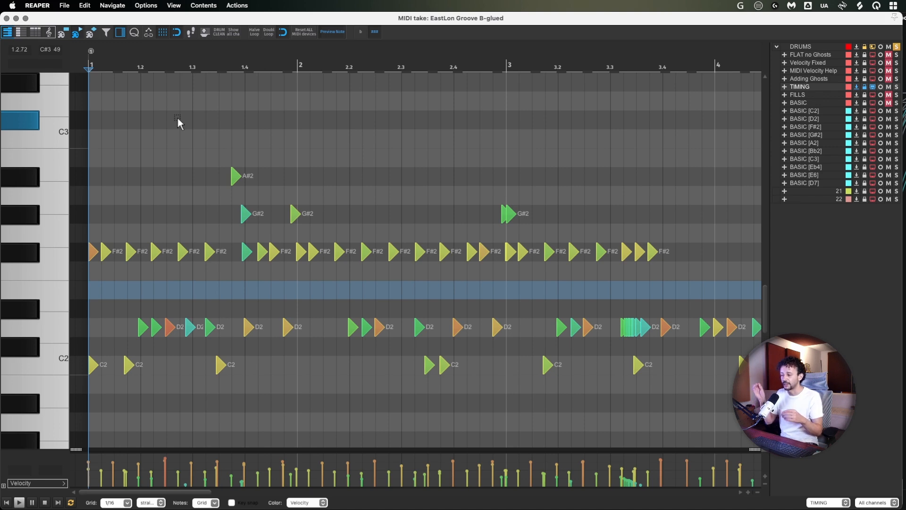
# - View the FILLS take, return to the arrangement, and unmute the FILLS track with its items enlarged
pyautogui.click(793, 95)
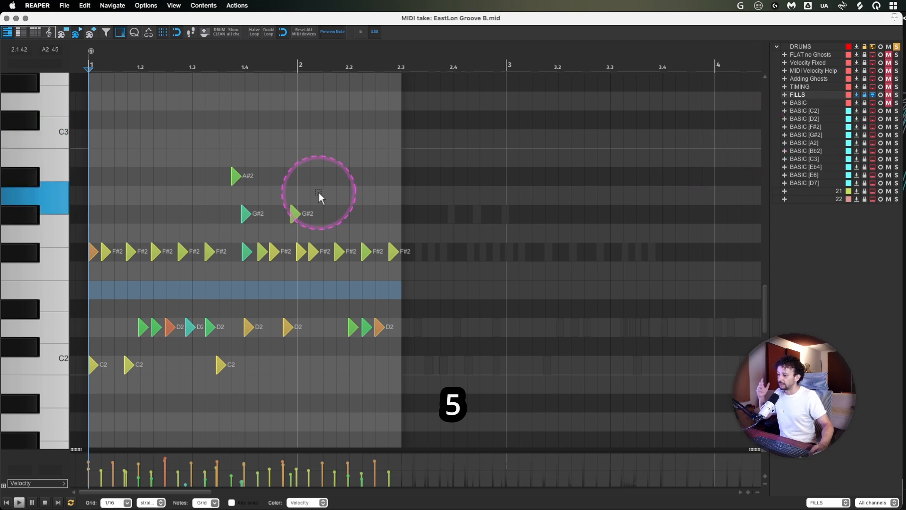
pyautogui.click(17, 18)
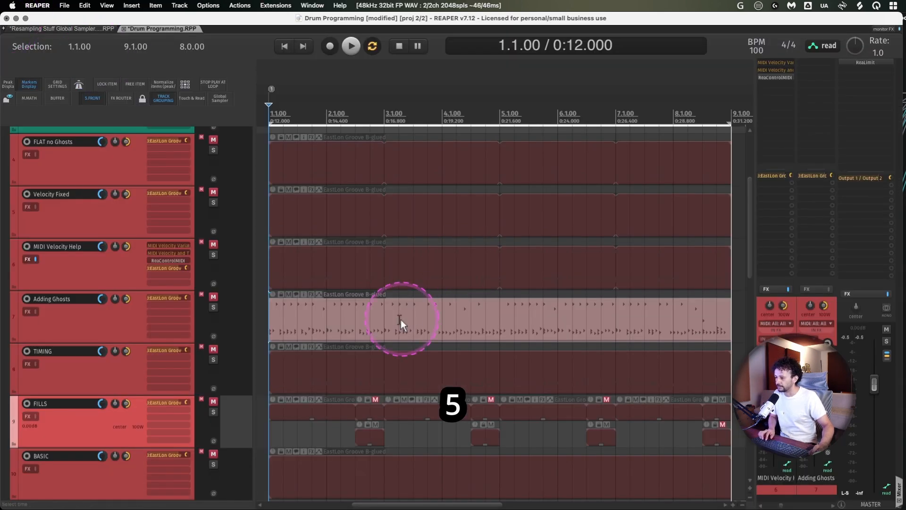
pyautogui.scroll(-2, 110, 426)
pyautogui.click(81, 382)
pyautogui.press('F5')
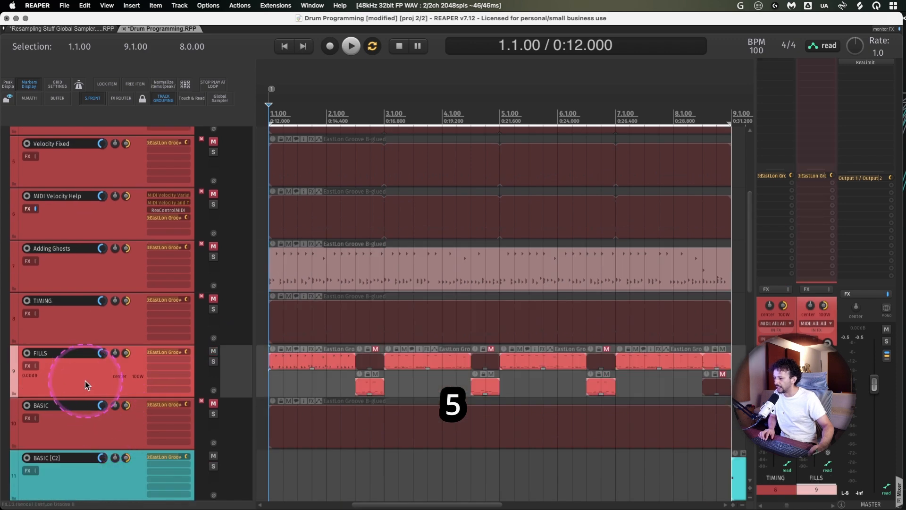
pyautogui.scroll(-4, 435, 370)
pyautogui.moveTo(343, 371); pyautogui.dragTo(577, 375)
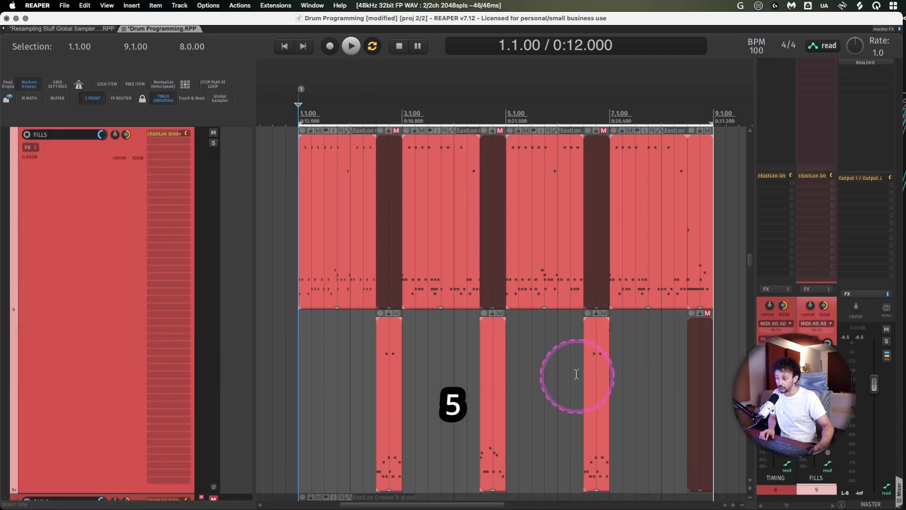
pyautogui.hscroll(2, 625, 379)
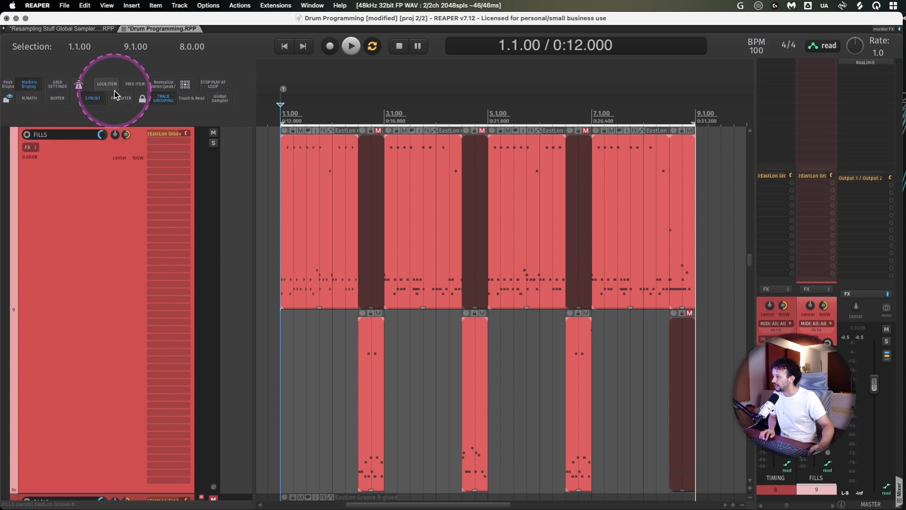
# - Turn free item positioning off for the FILLS track and switch it back on
pyautogui.click(179, 5)
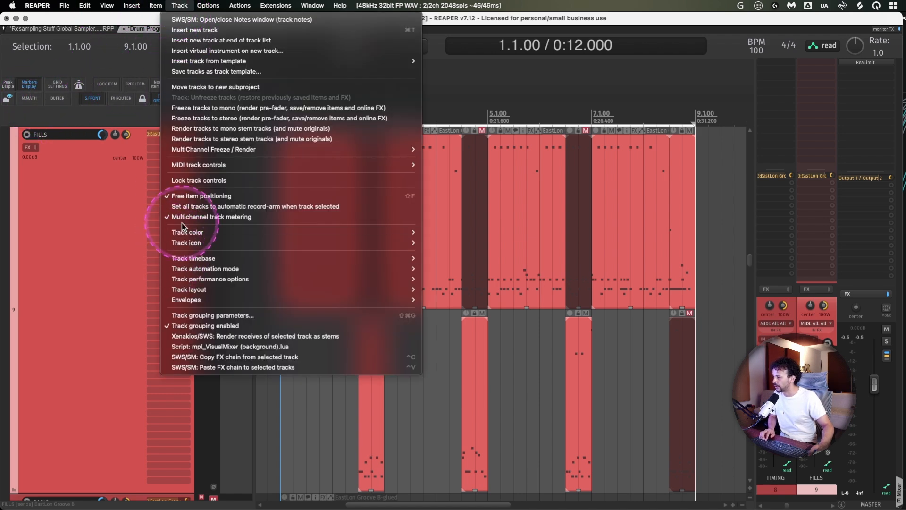
pyautogui.click(200, 196)
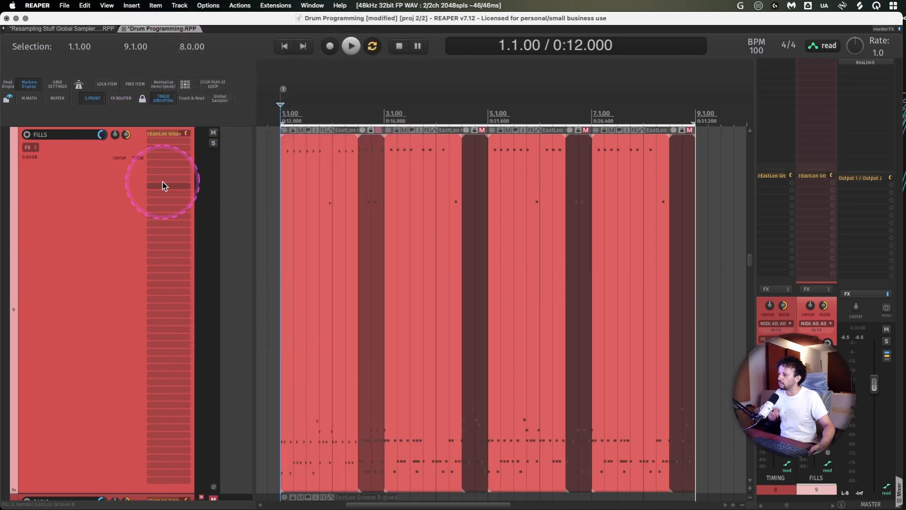
pyautogui.click(134, 84)
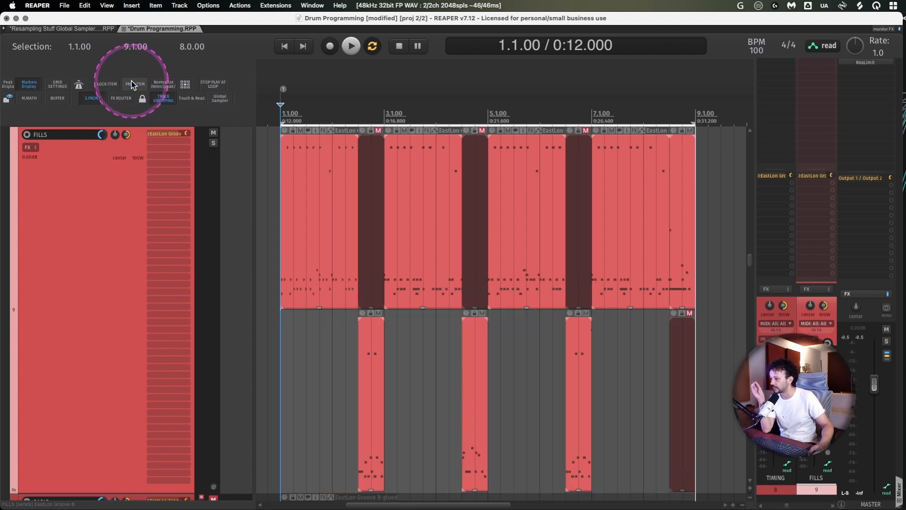
pyautogui.click(290, 357)
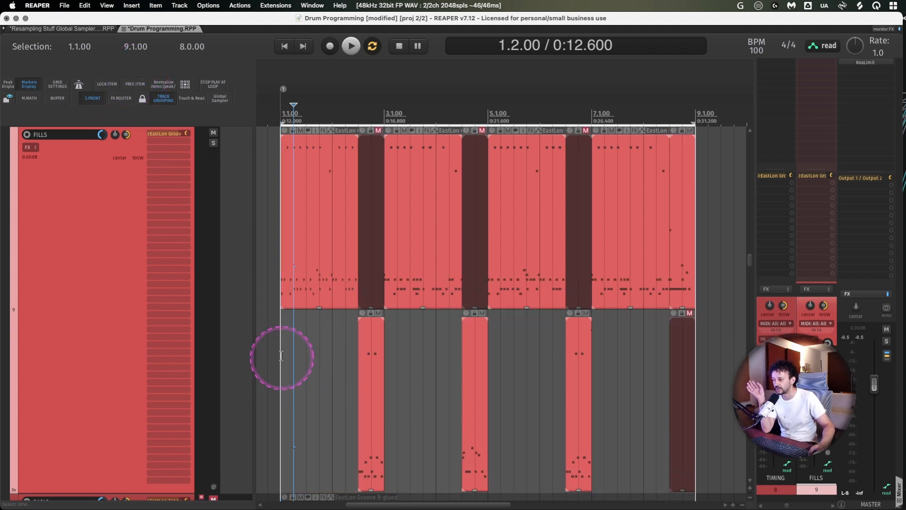
pyautogui.click(282, 357)
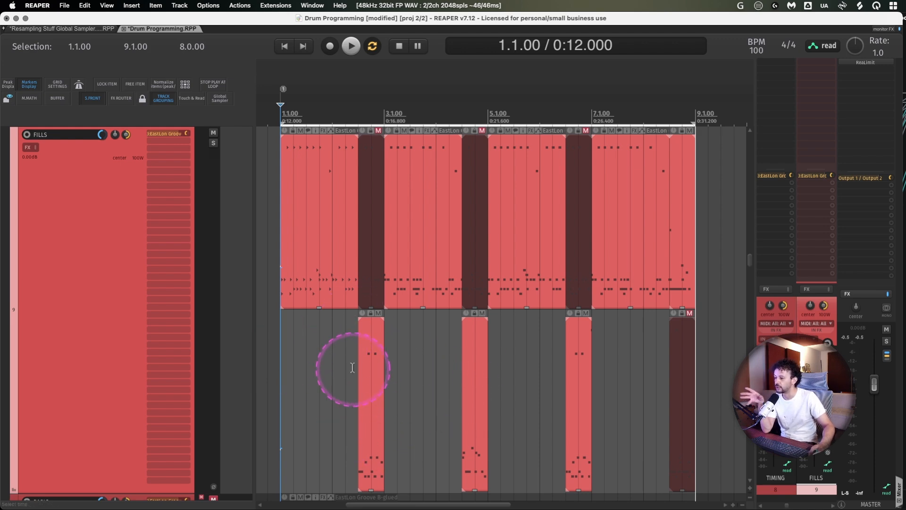
pyautogui.scroll(3, 349, 367)
pyautogui.scroll(-3, 345, 369)
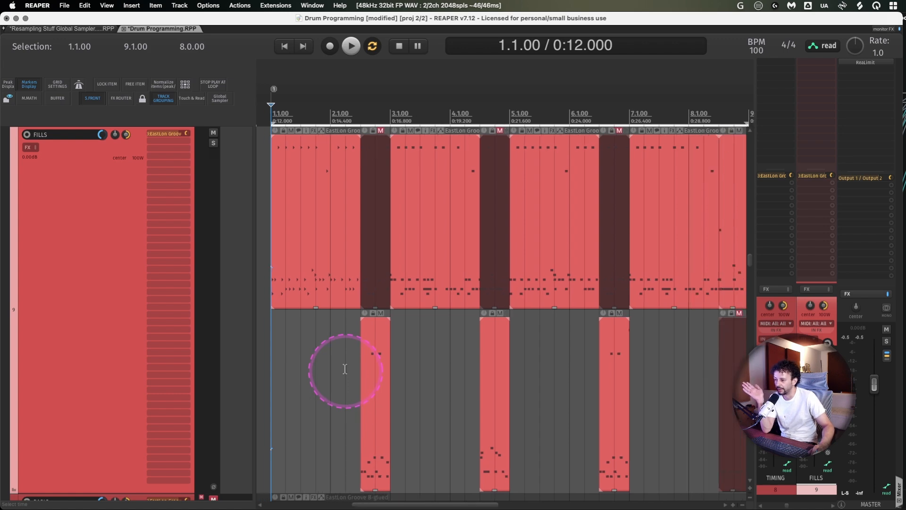
# - Examine how the cut groove sections and the fill items below them are laid out across the FILLS track
pyautogui.click(359, 171)
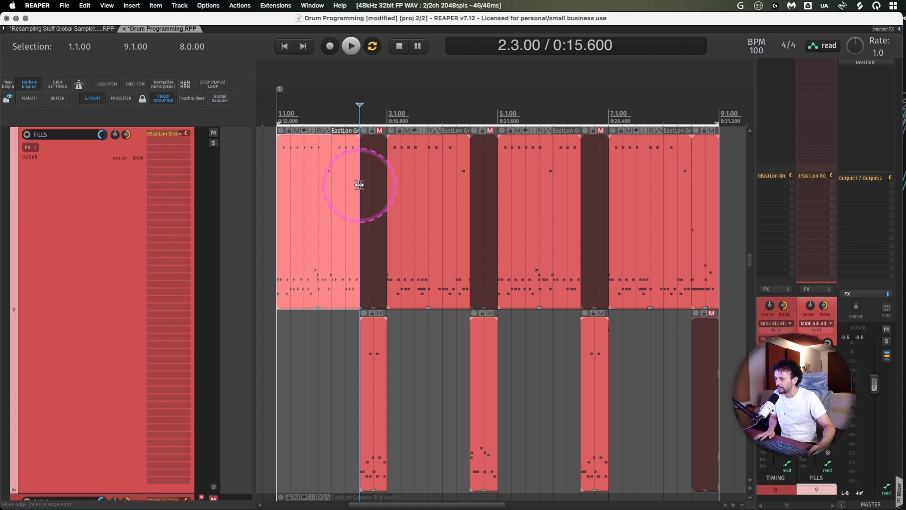
pyautogui.click(372, 158)
pyautogui.click(375, 325)
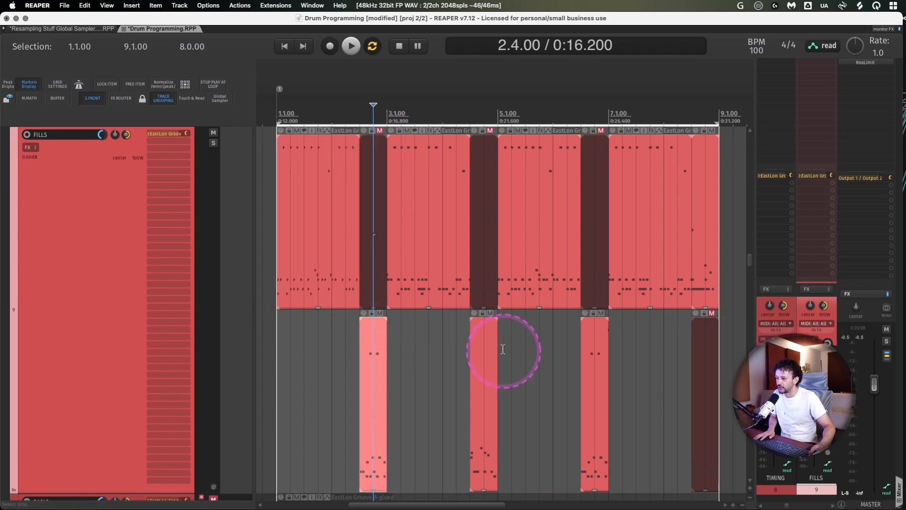
pyautogui.click(493, 349)
pyautogui.click(588, 350)
pyautogui.click(704, 341)
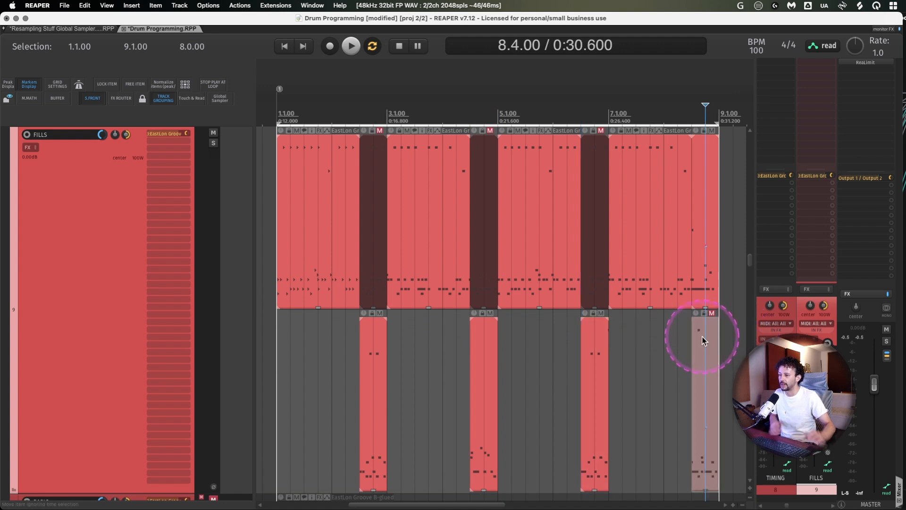
# - Play the FILLS track from bar 1 to hear the fills in context, and stop playback
pyautogui.click(279, 352)
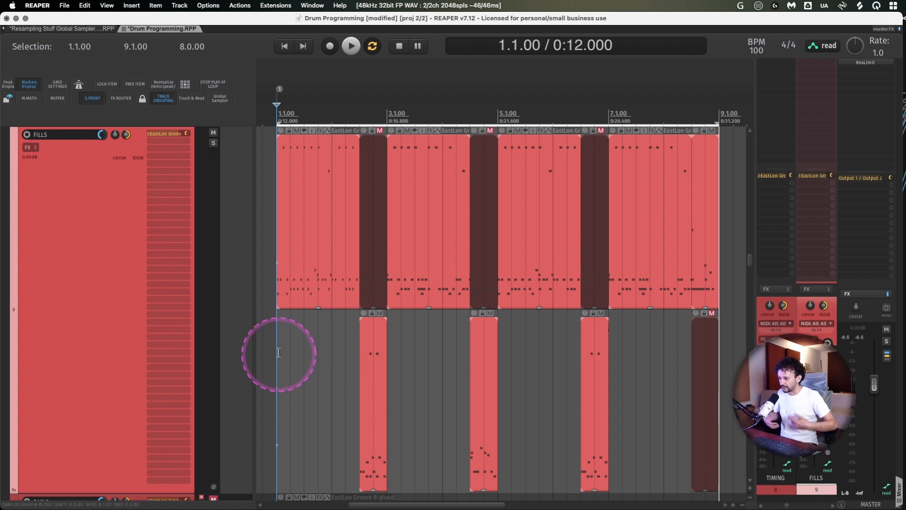
pyautogui.press('space')
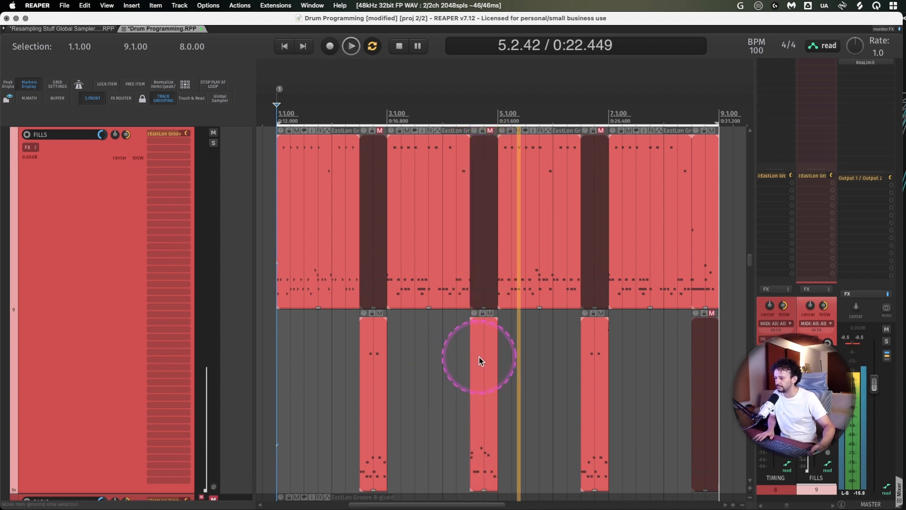
pyautogui.press('space')
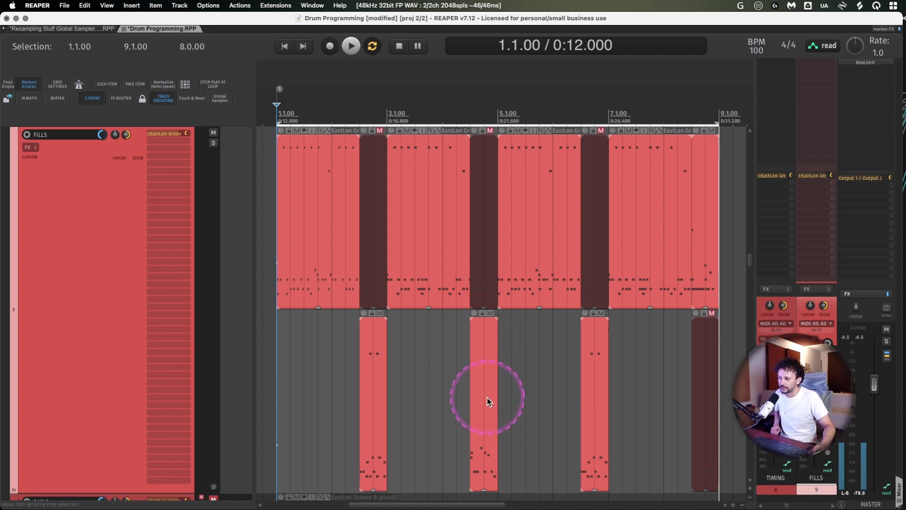
# - Mute the first and third fill items on the FILLS track and unmute the groove sections above them
pyautogui.click(377, 161)
pyautogui.click(377, 358)
pyautogui.press('m')
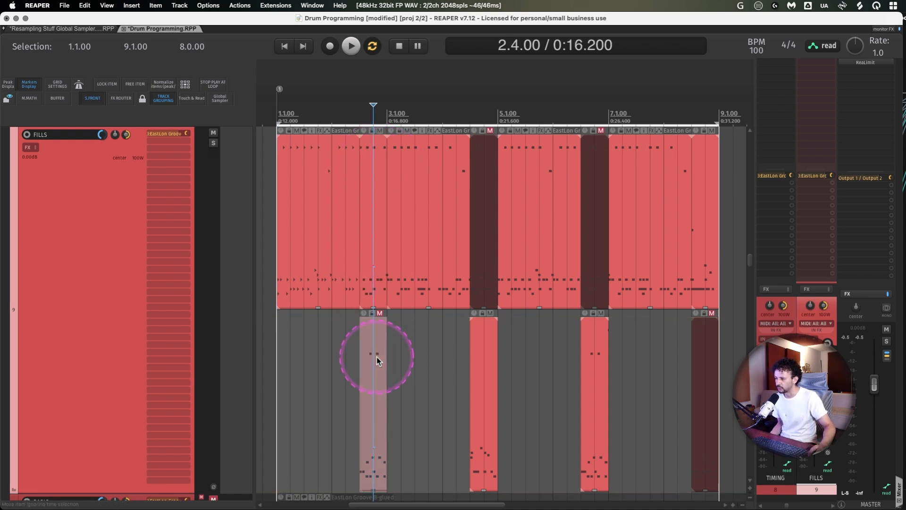
pyautogui.click(337, 158)
pyautogui.click(476, 175)
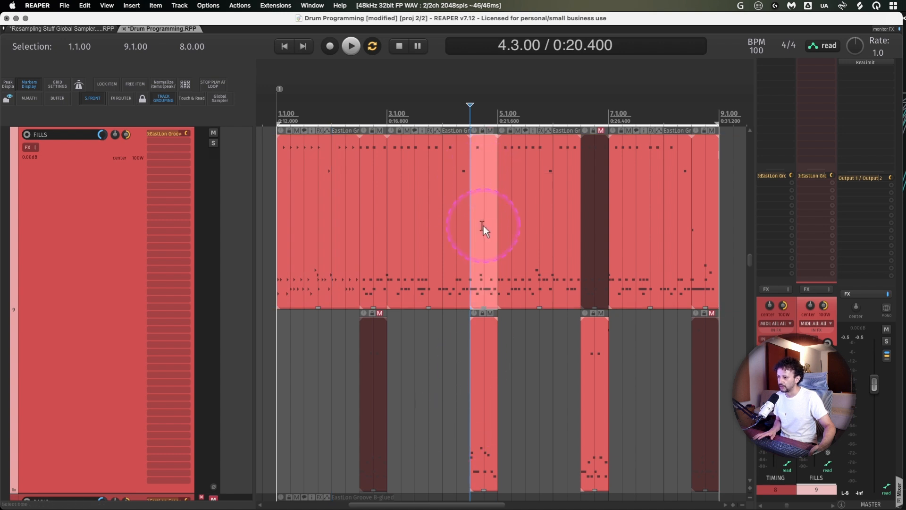
pyautogui.click(596, 325)
pyautogui.press('m')
pyautogui.click(597, 188)
pyautogui.press('m')
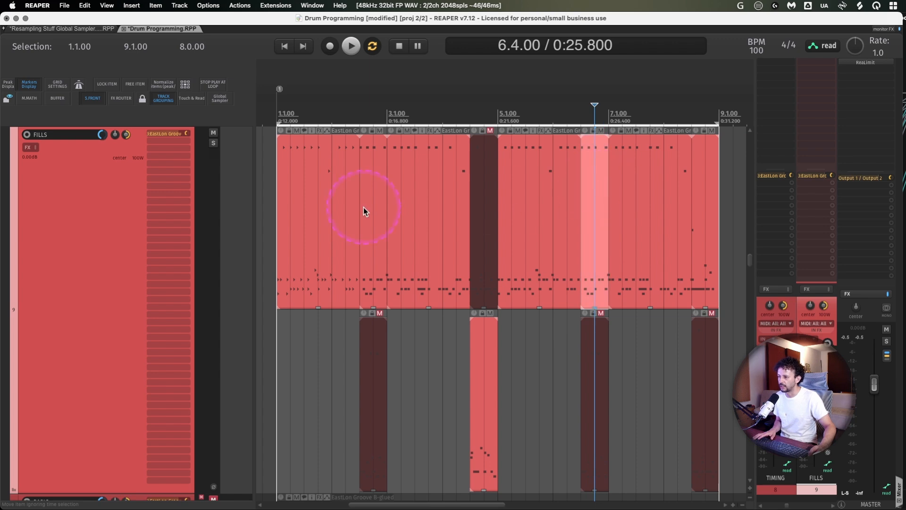
# - Play the FILLS track from bar 4, view the EastLon Fill C take in the MIDI editor, and return to the arrangement
pyautogui.click(435, 172)
pyautogui.press('space')
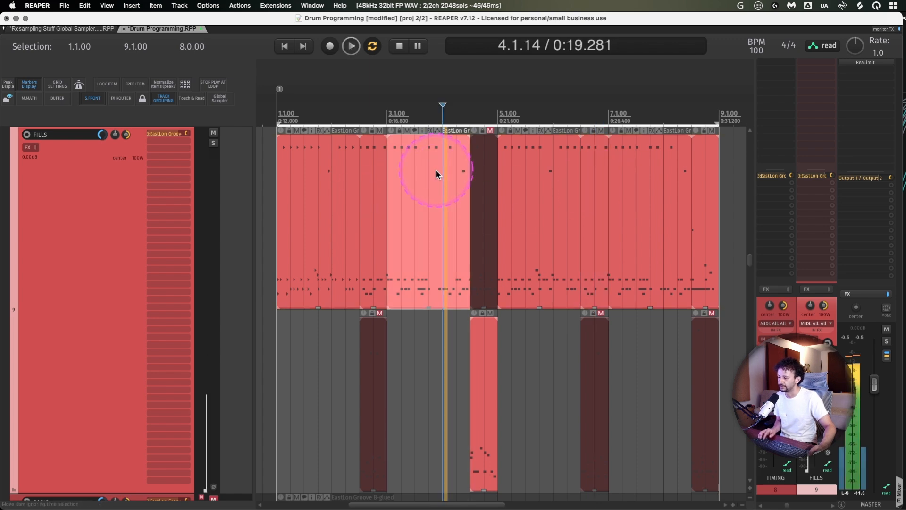
pyautogui.doubleClick(481, 334)
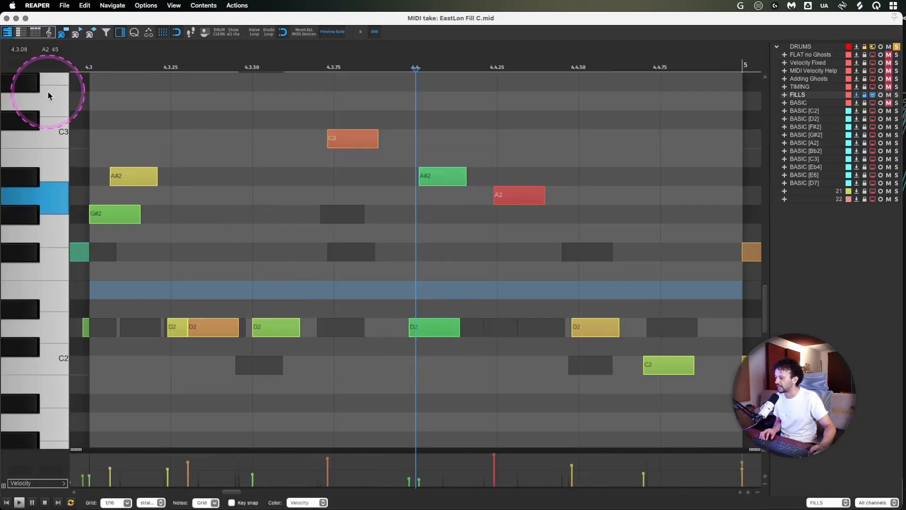
pyautogui.click(6, 18)
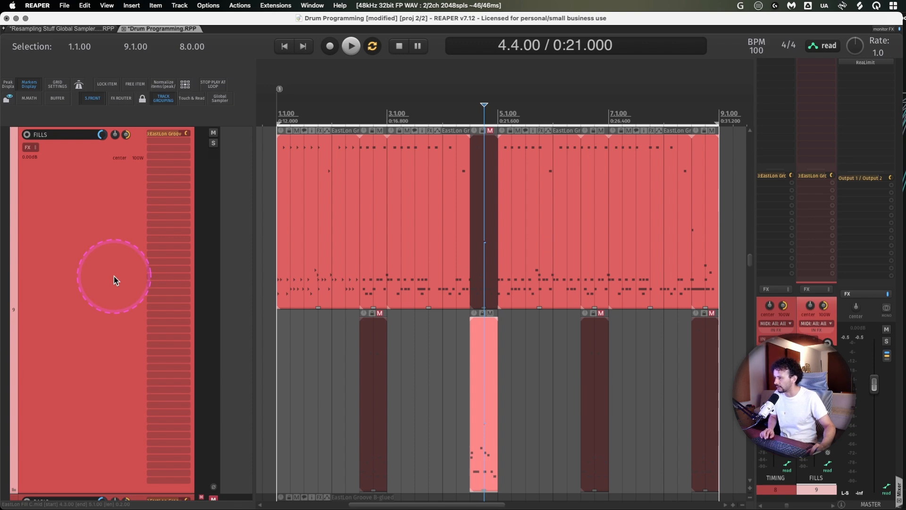
# - Zoom out from the FILLS track, zoom in on the TIMING item, and return to the full track view
pyautogui.press('z')
pyautogui.press('z')
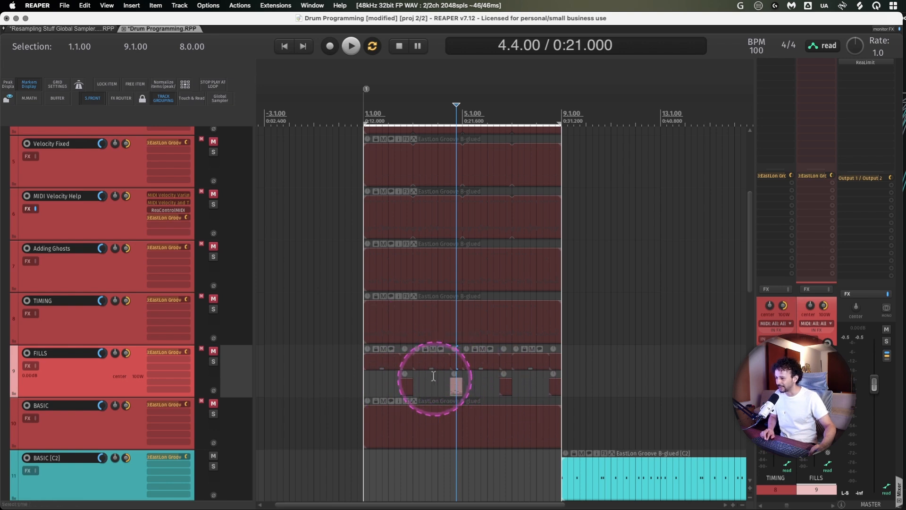
pyautogui.click(423, 310)
pyautogui.press('z')
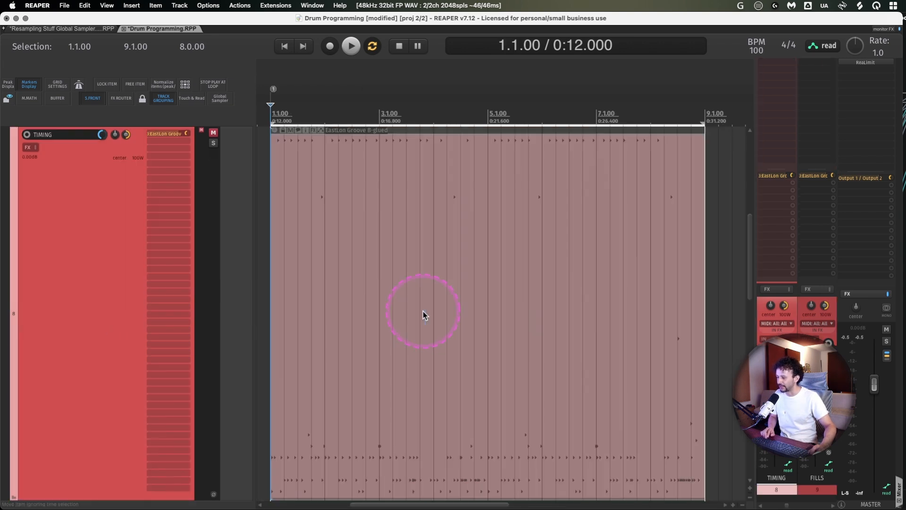
pyautogui.press('z')
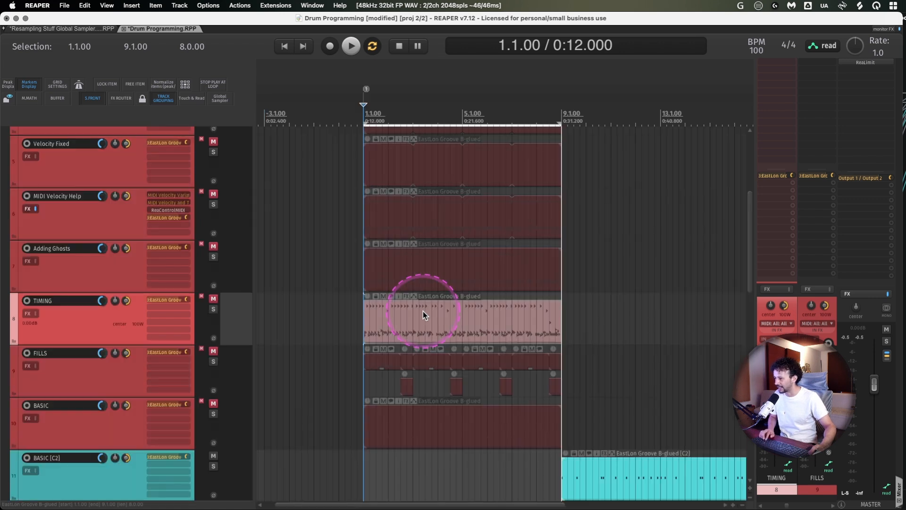
# - Look up the actions assigned to the Z and X shortcuts in the action list, and close the list
pyautogui.hotkey('shift', '/')
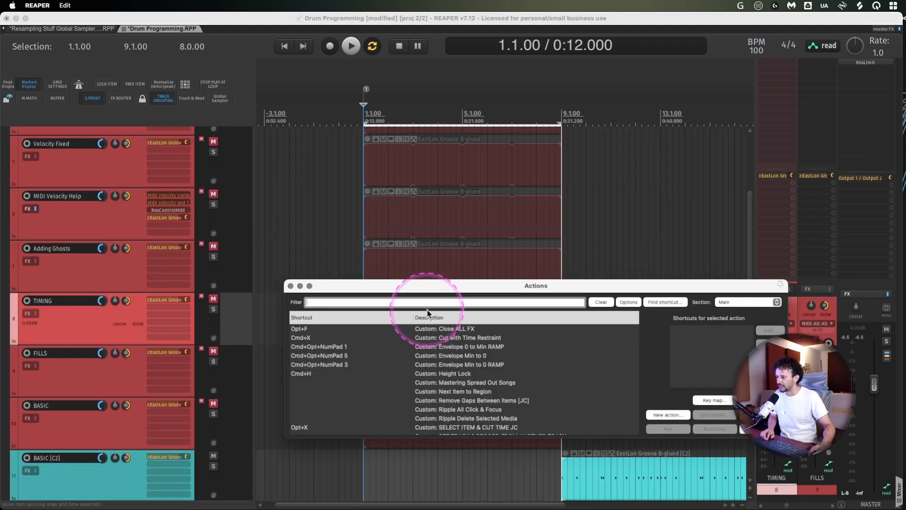
pyautogui.click(668, 302)
pyautogui.press('z')
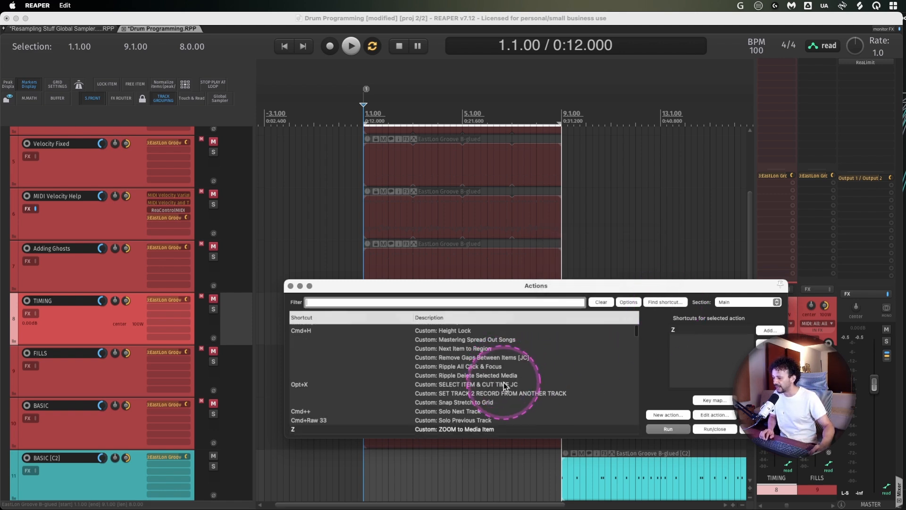
pyautogui.scroll(-1, 503, 382)
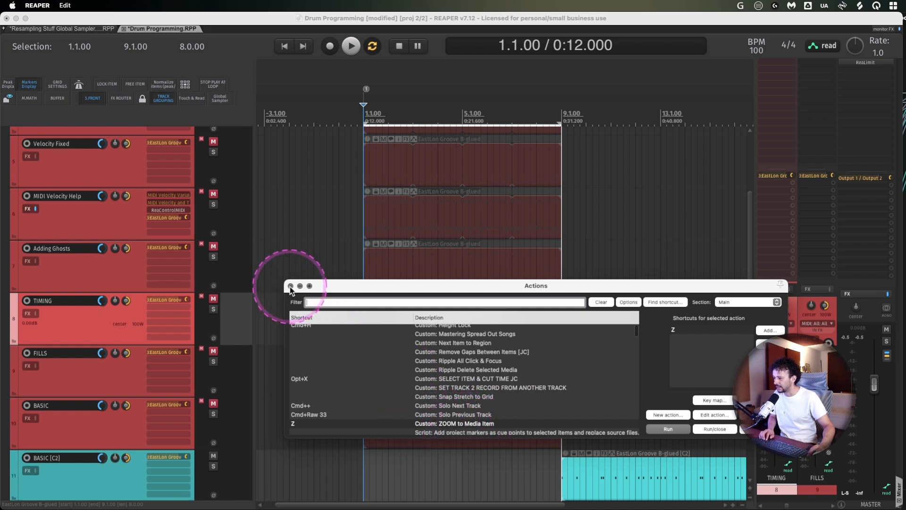
pyautogui.press('x')
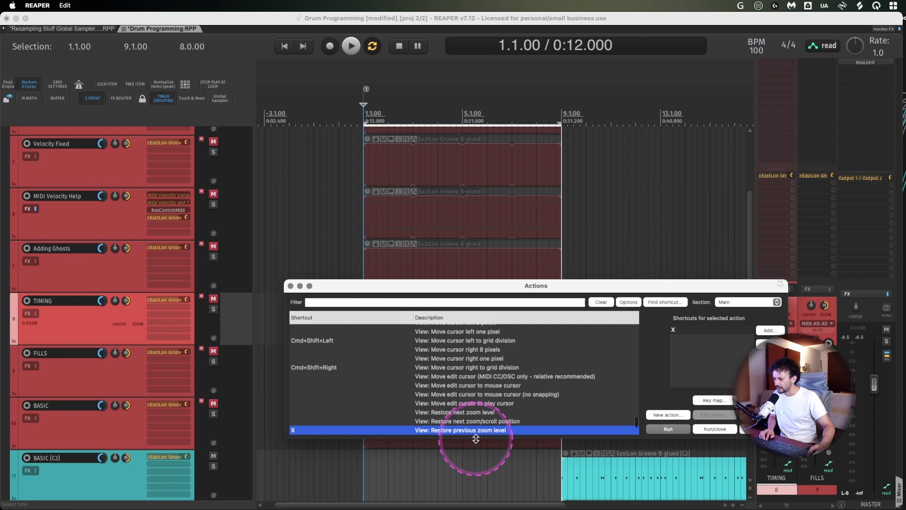
pyautogui.click(290, 286)
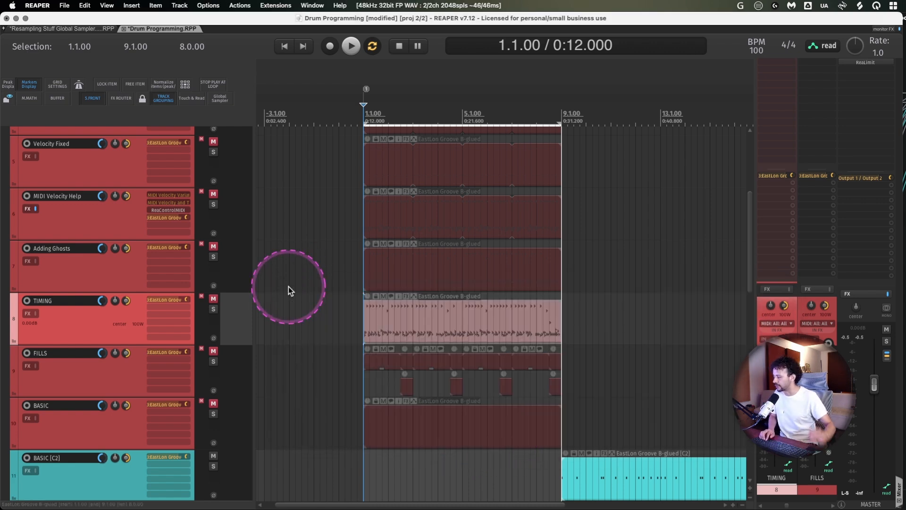
# - Review the track list from FLAT no Ghosts through FILLS and BASIC to the separate BASIC note tracks
pyautogui.click(85, 380)
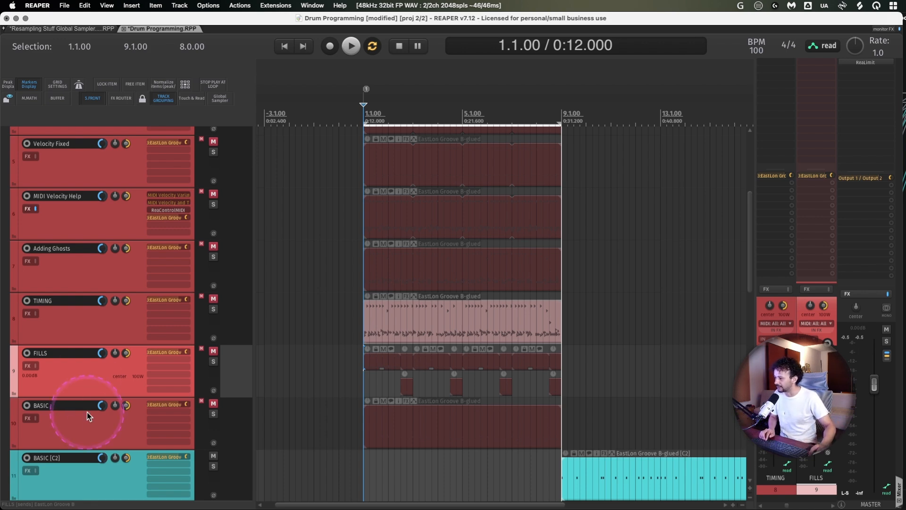
pyautogui.click(89, 431)
pyautogui.click(93, 374)
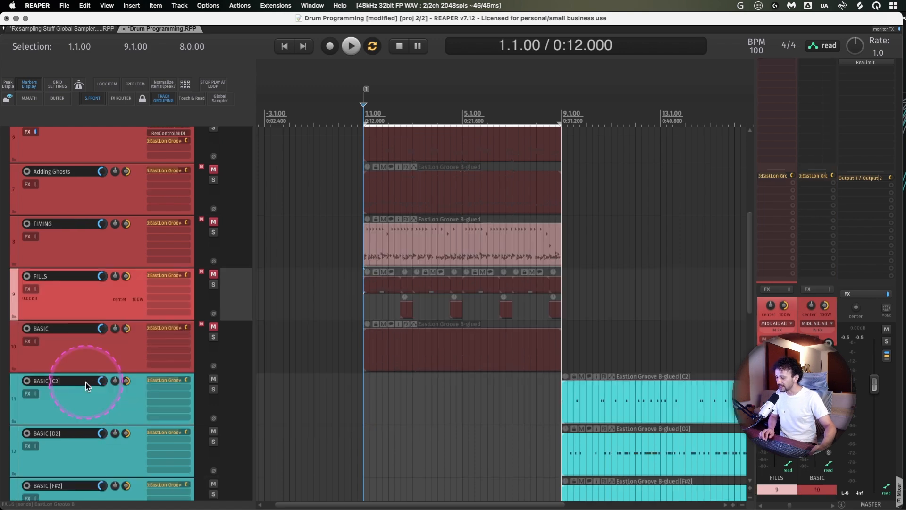
pyautogui.scroll(2, 86, 382)
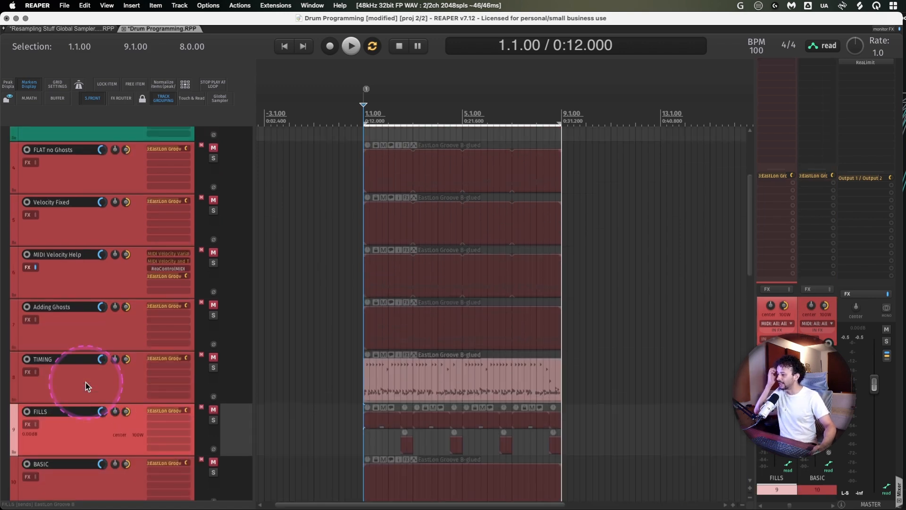
pyautogui.scroll(-3, 86, 382)
pyautogui.scroll(-3, 432, 382)
pyautogui.scroll(-3, 432, 383)
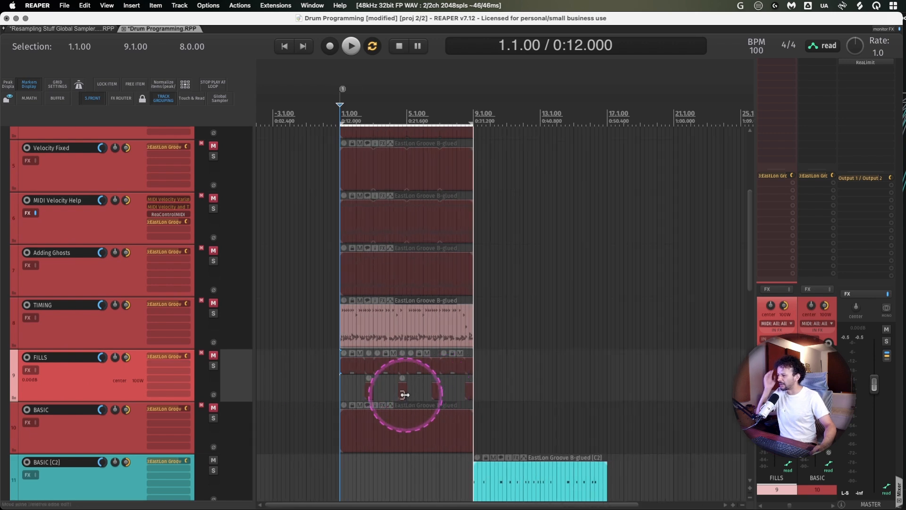
pyautogui.scroll(-5, 136, 404)
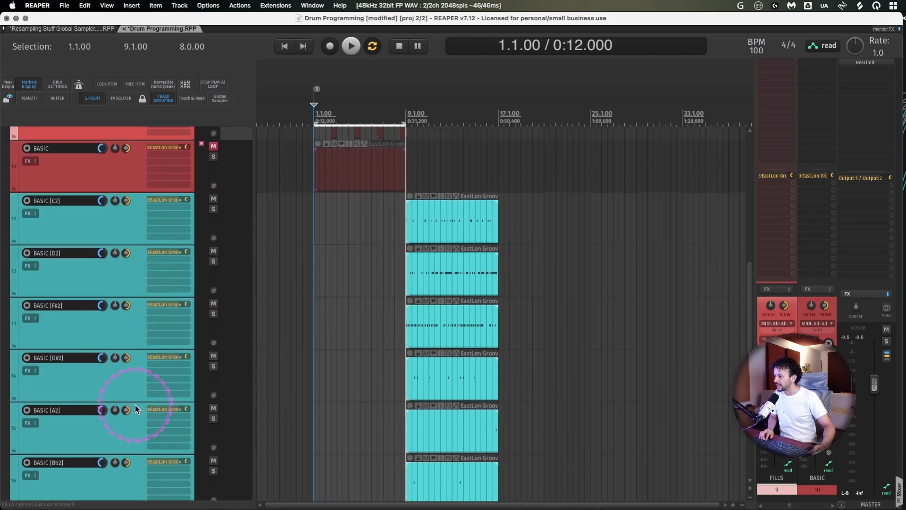
pyautogui.scroll(5, 135, 405)
pyautogui.scroll(6, 87, 285)
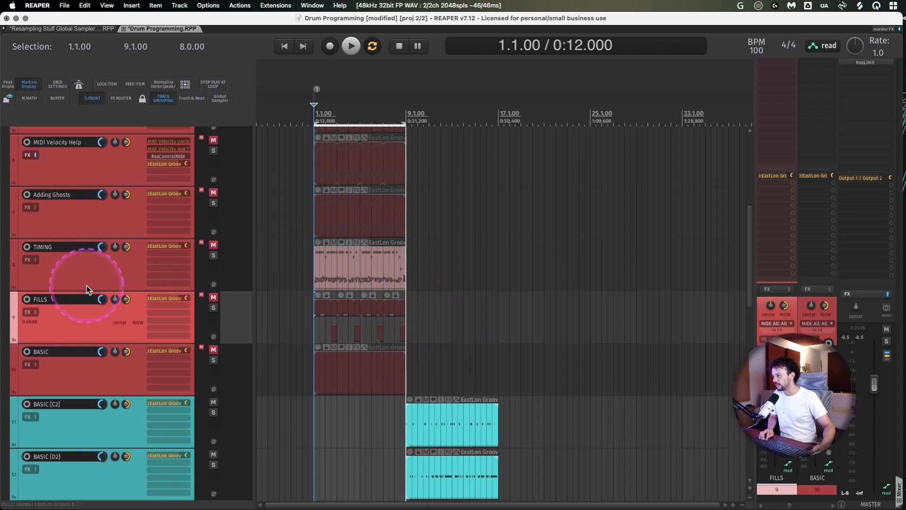
# - Open Falcon on the EastLon Groove B track, switch the Soul Drums output from stereo to multi, and close the plugin
pyautogui.click(113, 441)
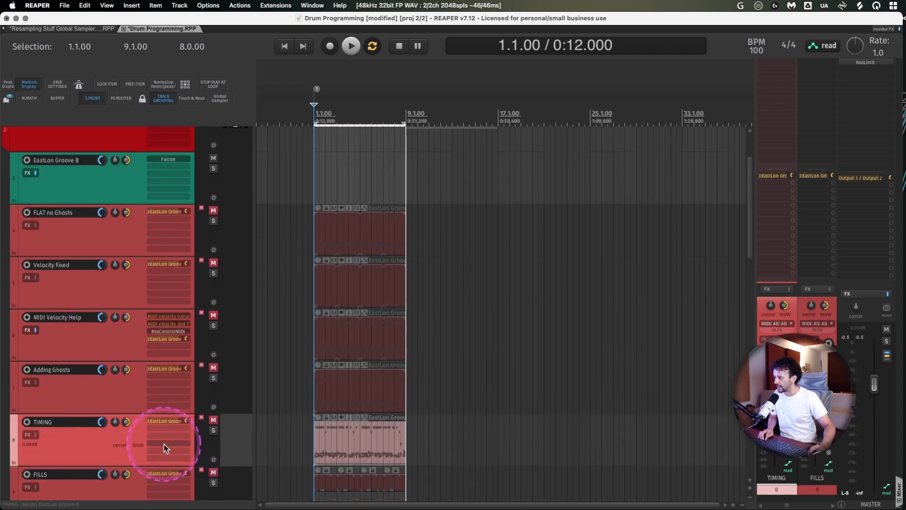
pyautogui.click(151, 162)
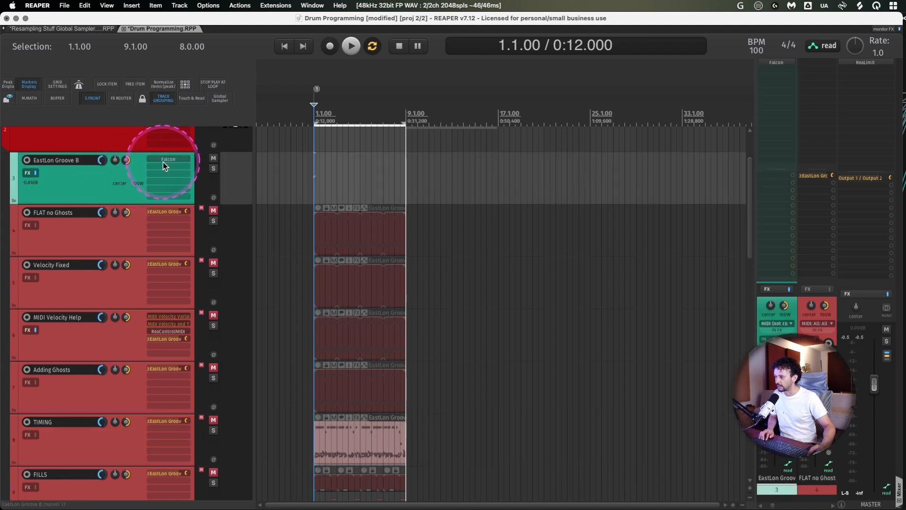
pyautogui.scroll(-6, 71, 295)
pyautogui.scroll(3, 71, 292)
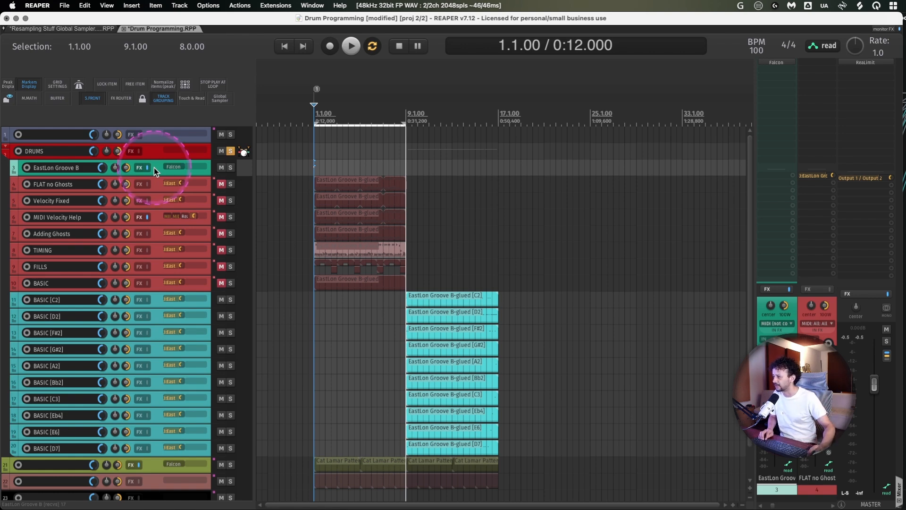
pyautogui.click(168, 166)
pyautogui.moveTo(612, 57); pyautogui.dragTo(563, 49)
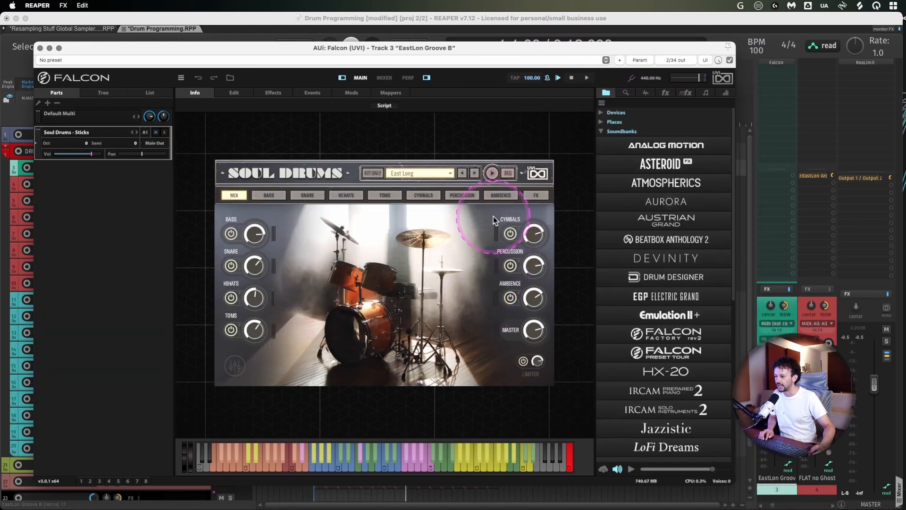
pyautogui.click(234, 366)
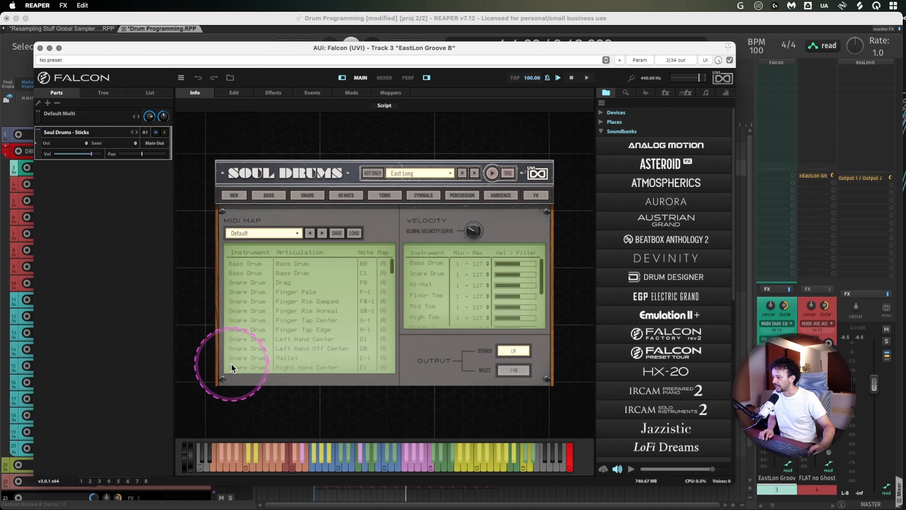
pyautogui.click(511, 371)
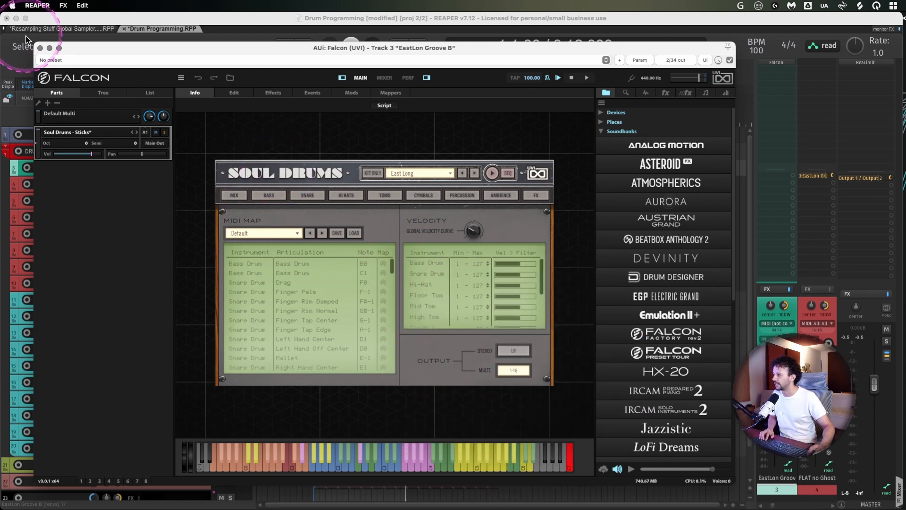
pyautogui.click(40, 47)
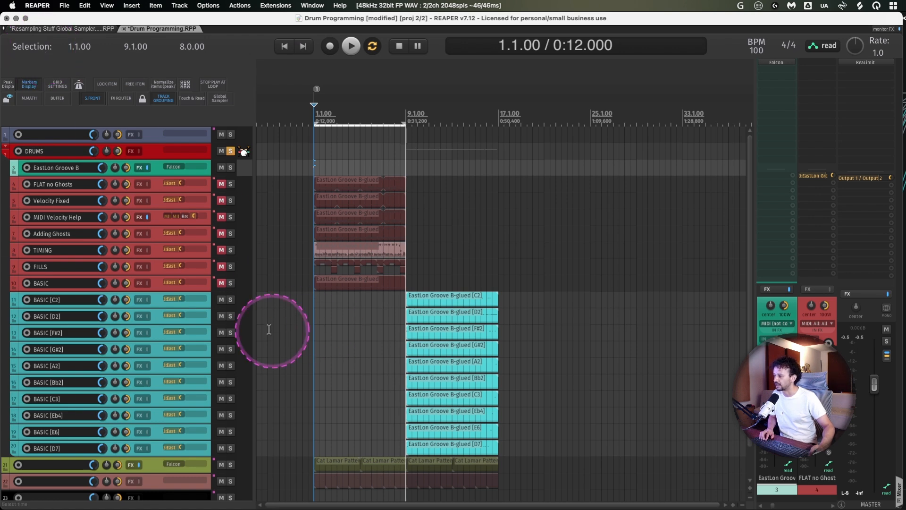
# - Insert four new empty tracks directly below the BASIC track
pyautogui.click(154, 285)
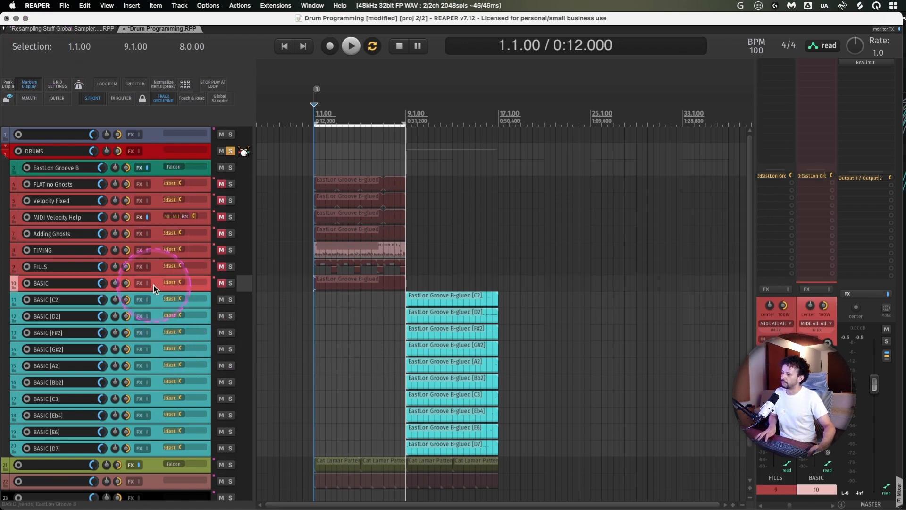
pyautogui.press('super+t')
pyautogui.press('super+t')
pyautogui.press('super+t')
pyautogui.press('super+t')
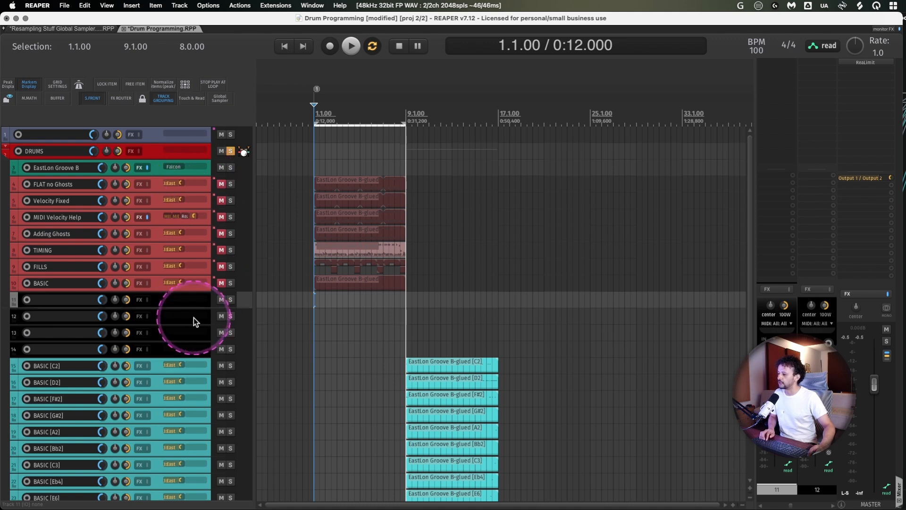
# - Delete the four empty tracks below the BASIC track
pyautogui.keyDown('shift'); pyautogui.click(156, 350); pyautogui.keyUp('shift')
pyautogui.press('Delete')
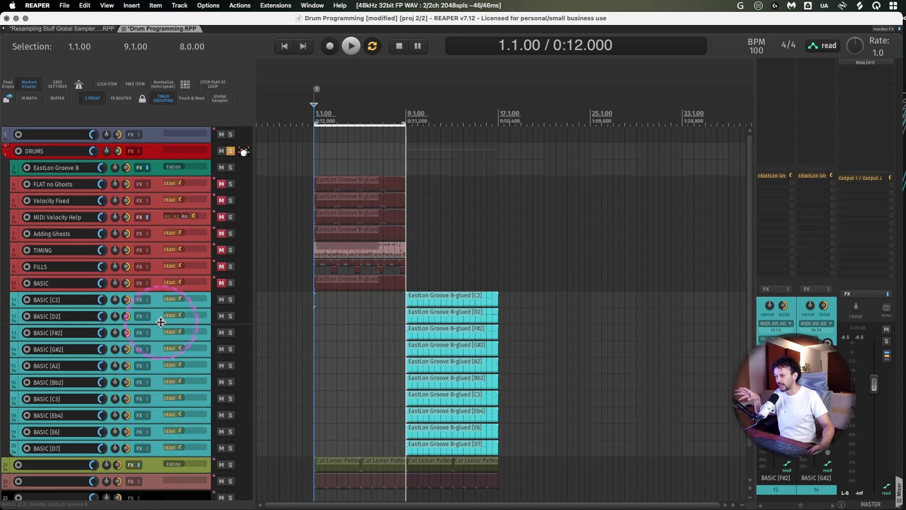
# - Select the tracks from DRUMS through BASIC [D7] and look at the available track options, such as saving them as a track template
pyautogui.click(156, 154)
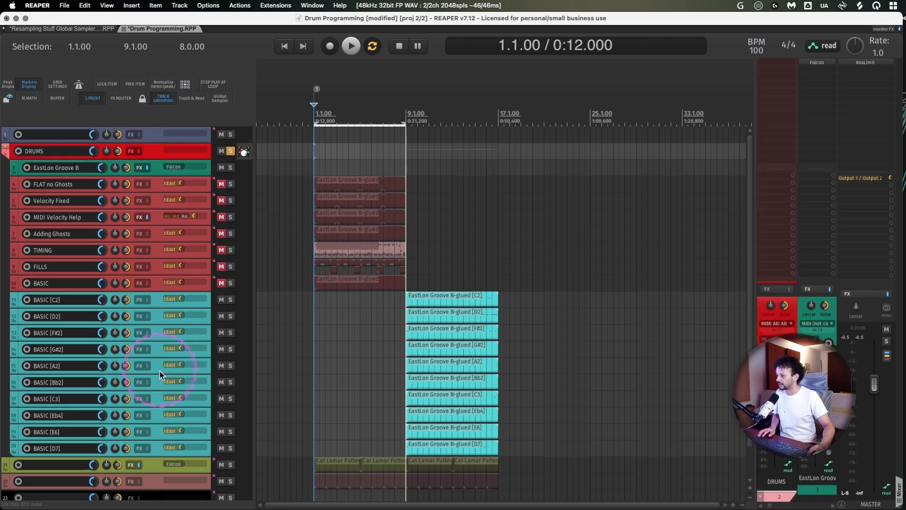
pyautogui.click(159, 450)
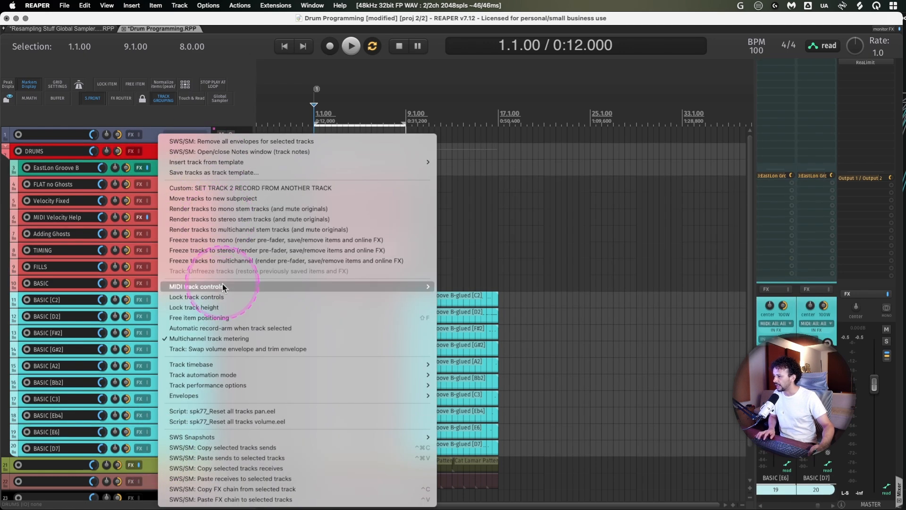
pyautogui.press('Escape')
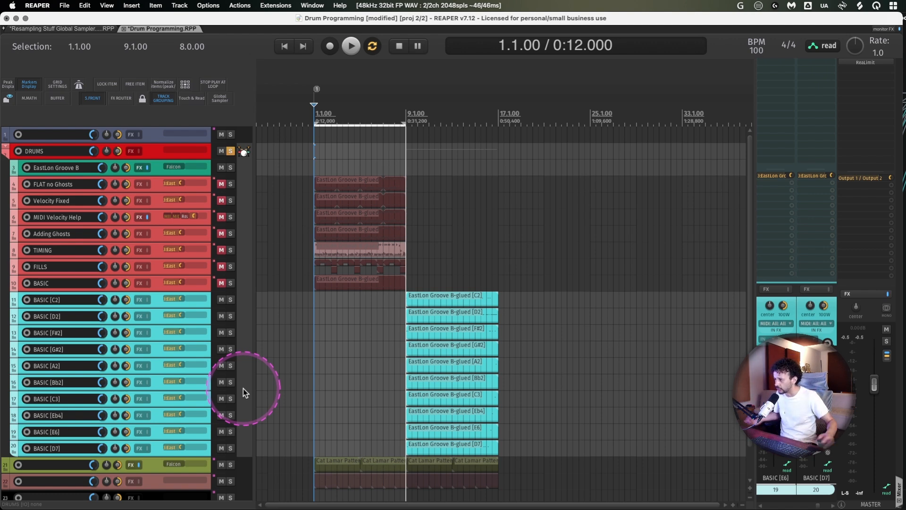
# - Zoom in on the separate BASIC note items between bars 9 and 17 to examine their notes
pyautogui.click(360, 305)
pyautogui.hscroll(3, 356, 305)
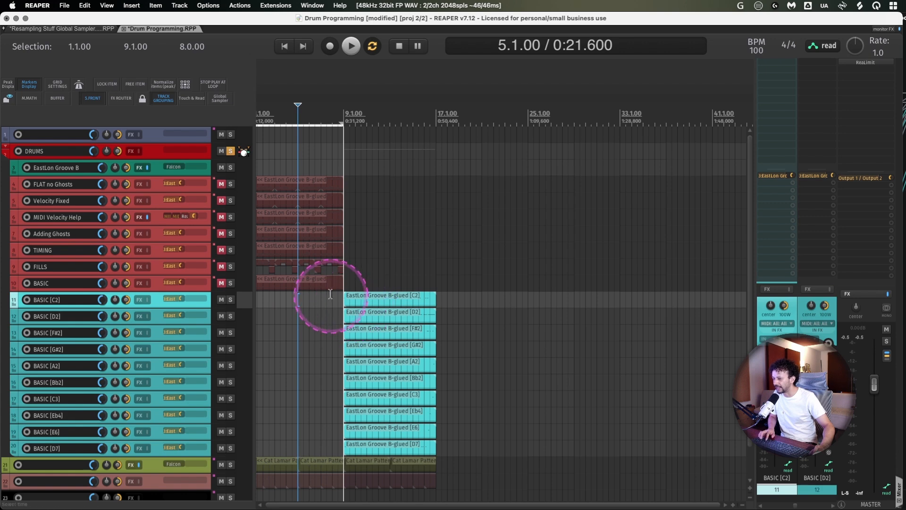
pyautogui.moveTo(330, 294); pyautogui.dragTo(465, 486)
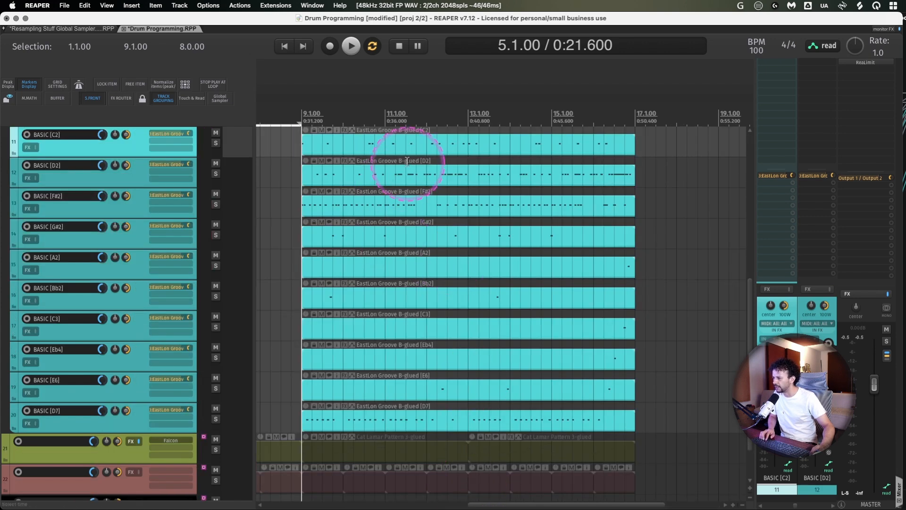
# - Duplicate the FLAT no Ghosts item into bars 9 to 17 and unmute its track
pyautogui.scroll(5, 119, 234)
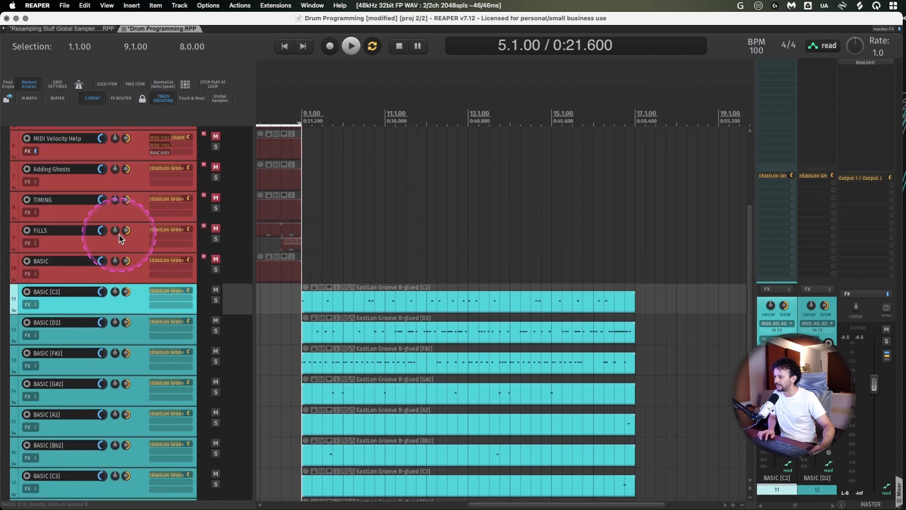
pyautogui.hscroll(-5, 352, 191)
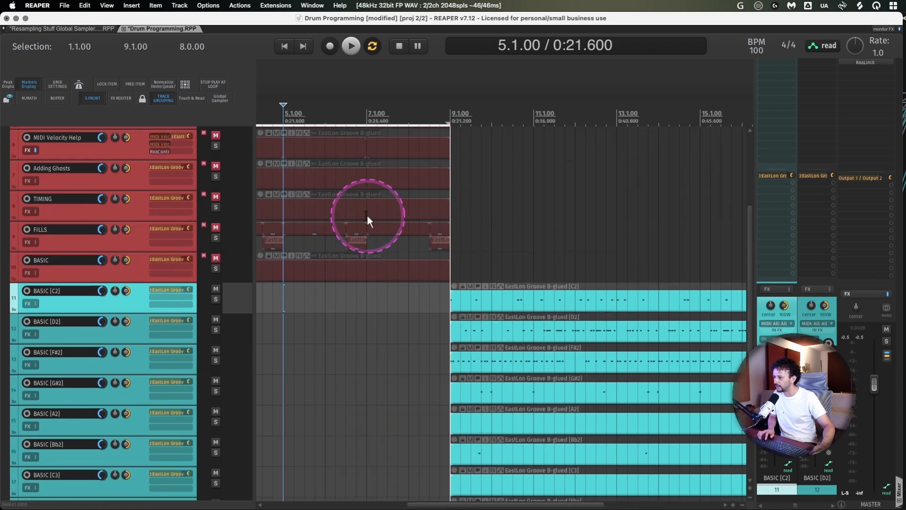
pyautogui.hscroll(5, 549, 256)
pyautogui.scroll(5, 117, 239)
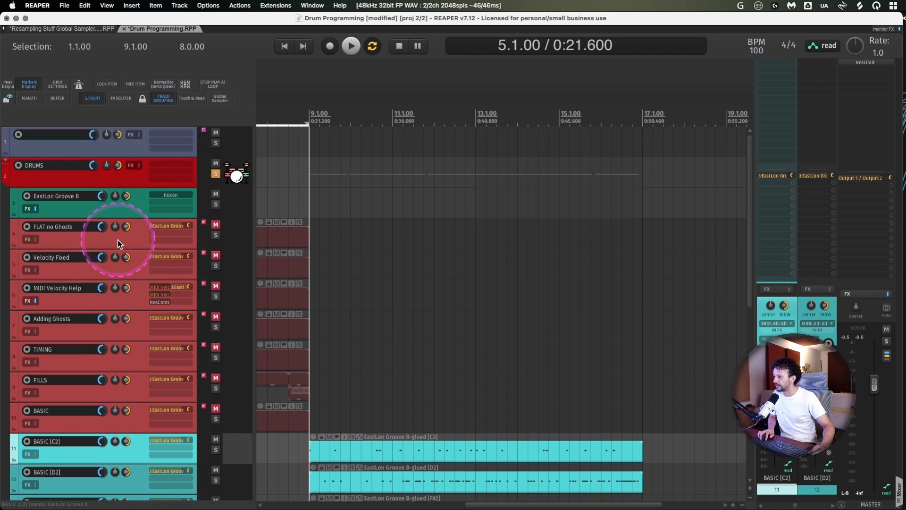
pyautogui.click(270, 233)
pyautogui.press('super+d')
pyautogui.press('m')
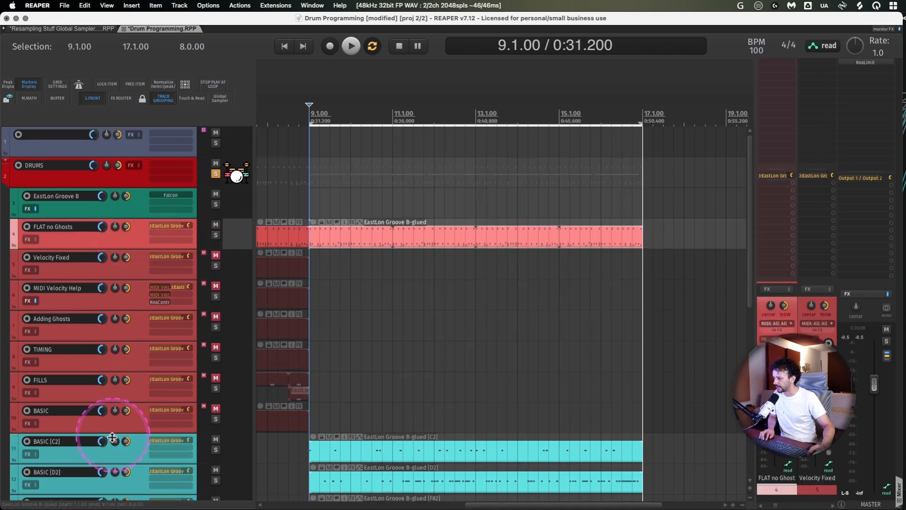
# - Find the action "Item: Explode MIDI note rows (pitch) to new items" with the filter "explode row" and run it on the duplicated item
pyautogui.hotkey('shift', '/')
pyautogui.rightClick(384, 318)
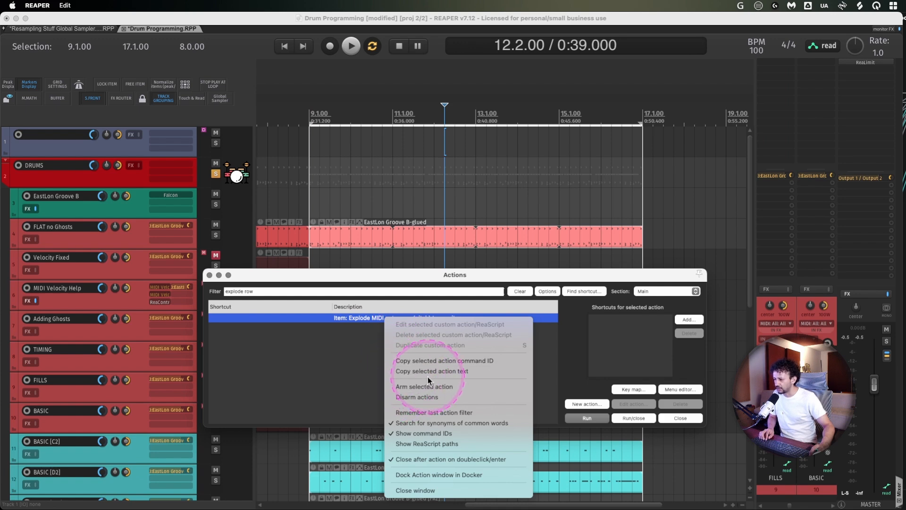
pyautogui.click(297, 338)
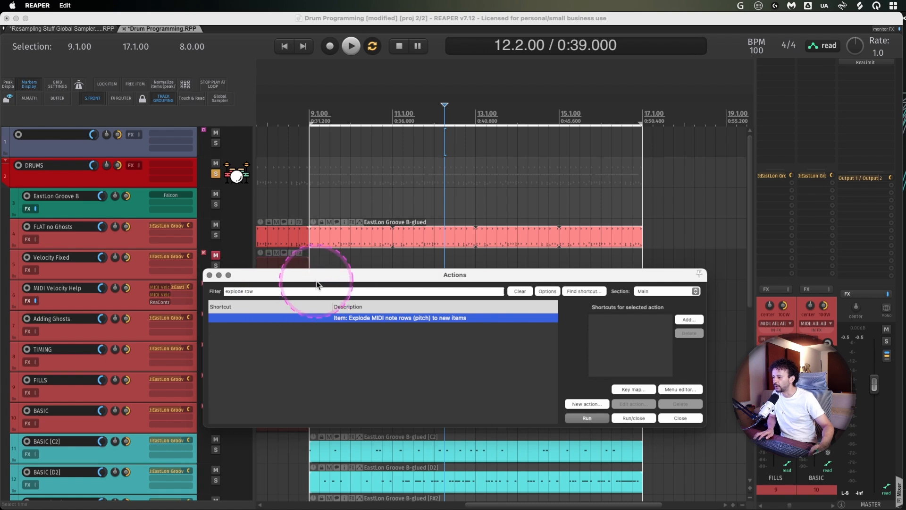
pyautogui.moveTo(321, 278); pyautogui.dragTo(370, 57)
pyautogui.click(590, 197)
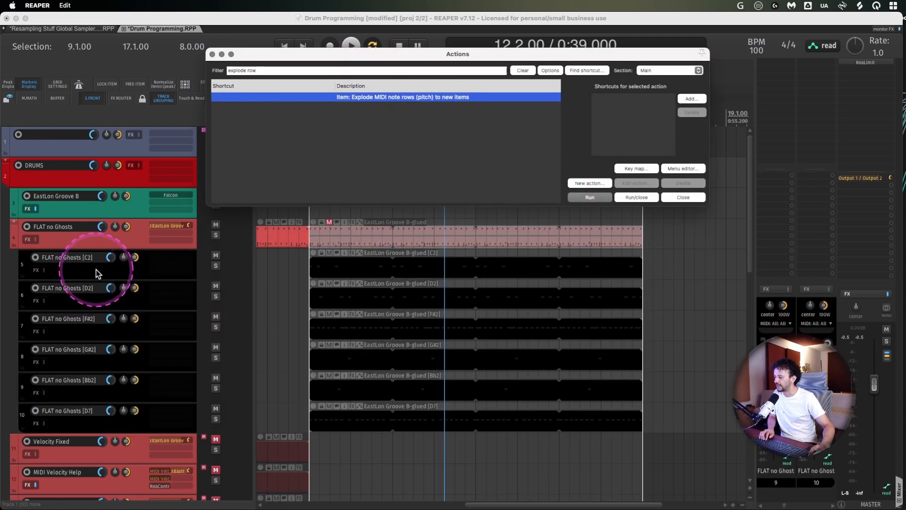
# - Move the six exploded note tracks, C2 to D7, out of and above FLAT no Ghosts and give each a different colour
pyautogui.click(97, 271)
pyautogui.keyDown('shift'); pyautogui.click(86, 423); pyautogui.keyUp('shift')
pyautogui.moveTo(87, 290); pyautogui.dragTo(55, 221)
pyautogui.hotkey('shift', 'c')
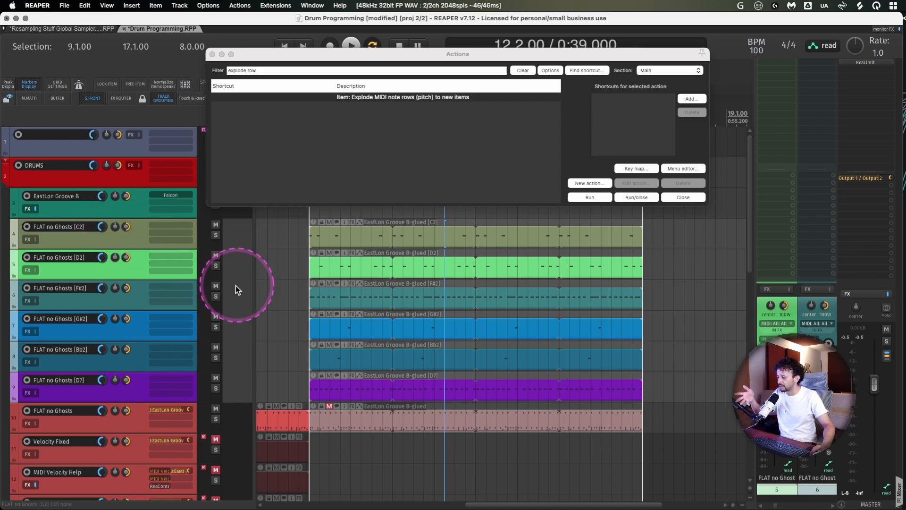
# - Delete the six exploded FLAT no Ghosts note tracks and close the action list
pyautogui.press('Delete')
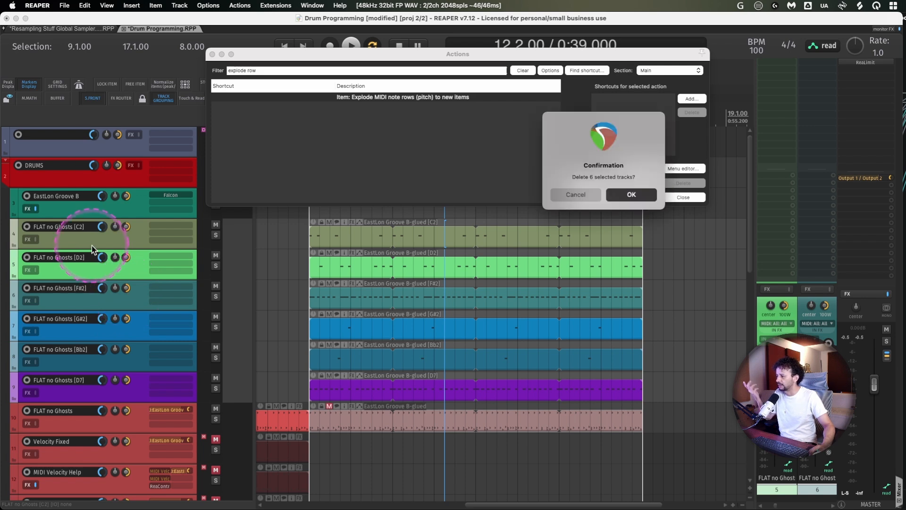
pyautogui.click(633, 195)
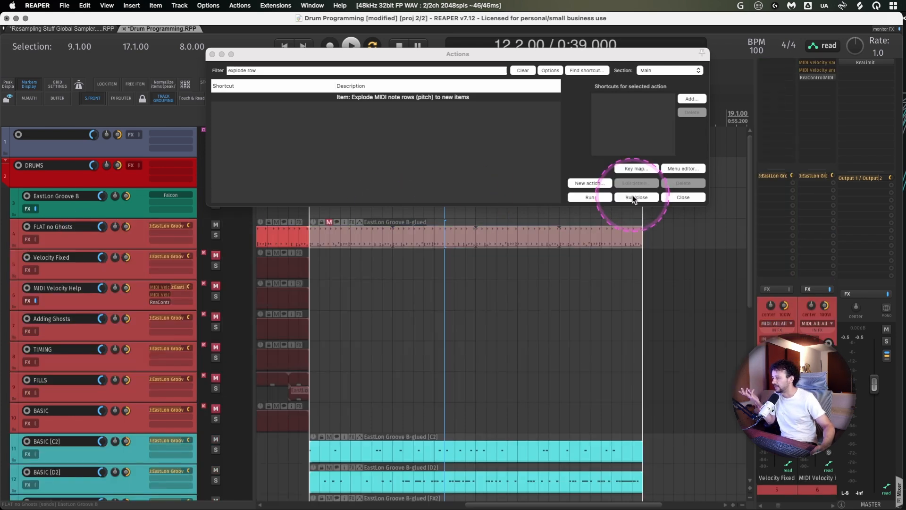
pyautogui.click(212, 53)
# - Unmute the FILLS track and mute the FLAT no Ghosts track
pyautogui.scroll(-6, 66, 335)
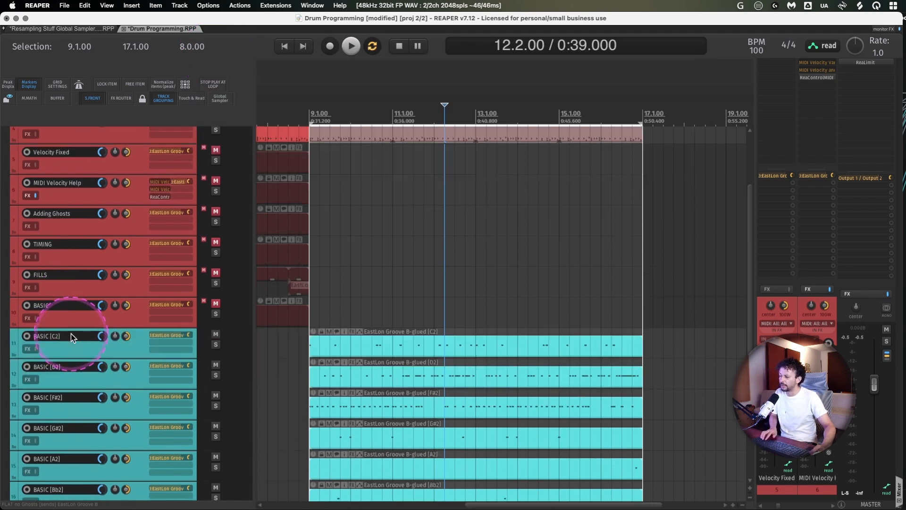
pyautogui.scroll(-1, 71, 334)
pyautogui.scroll(6, 71, 334)
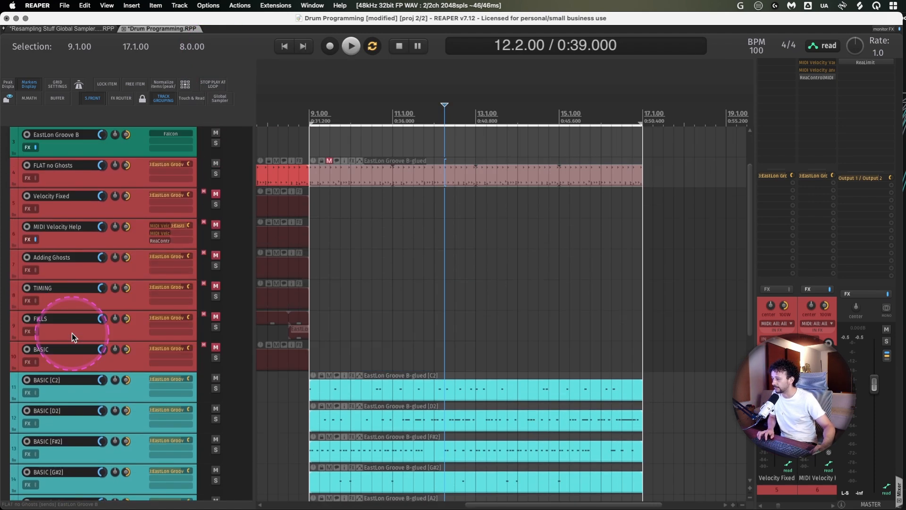
pyautogui.hscroll(-6, 316, 290)
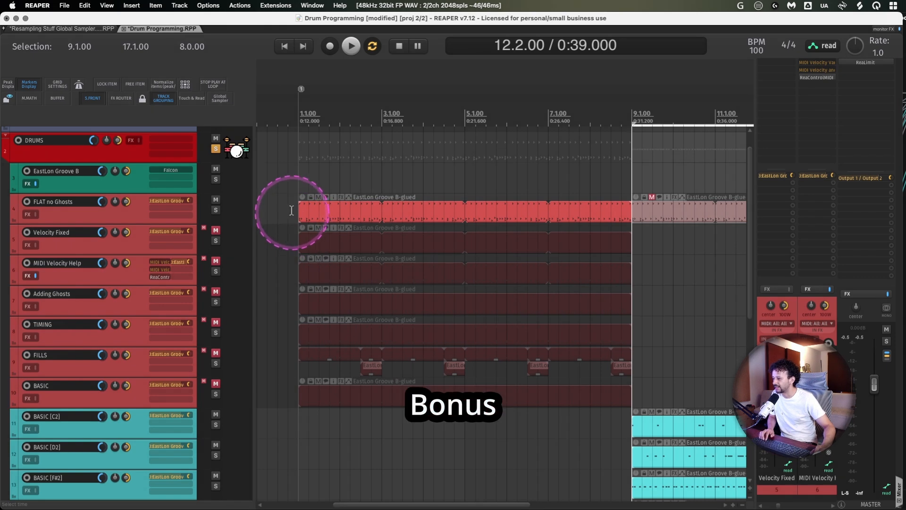
pyautogui.click(122, 367)
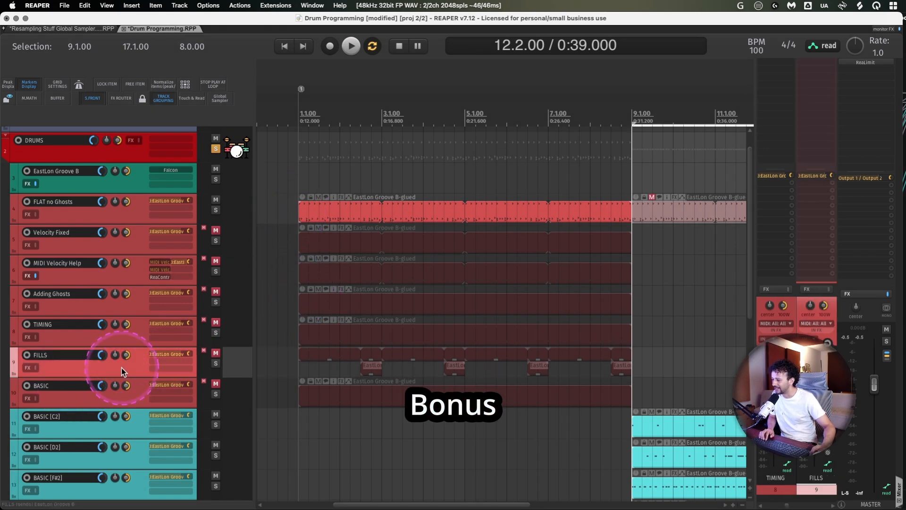
pyautogui.doubleClick(103, 363)
pyautogui.press('m')
pyautogui.click(119, 219)
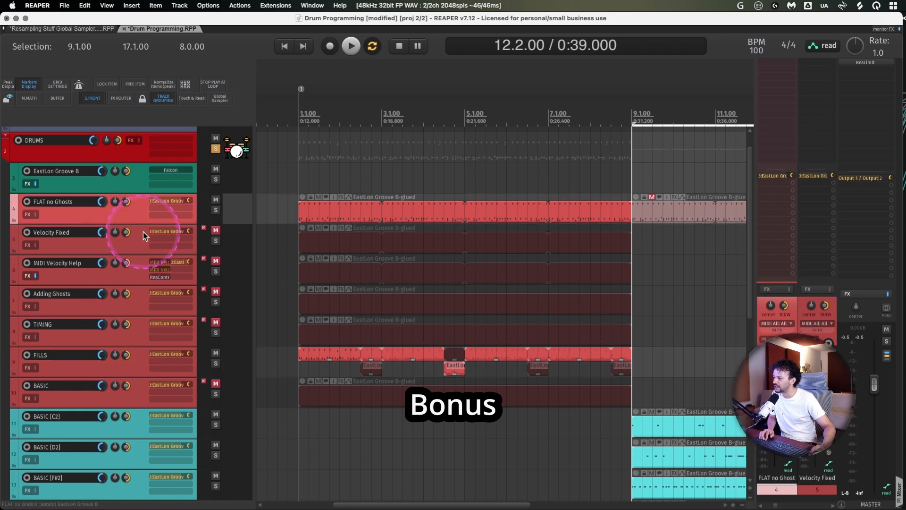
pyautogui.press('m')
# - Open the first FILLS item in the MIDI editor and fit its full note range, from C2 up to D7, in view
pyautogui.doubleClick(316, 352)
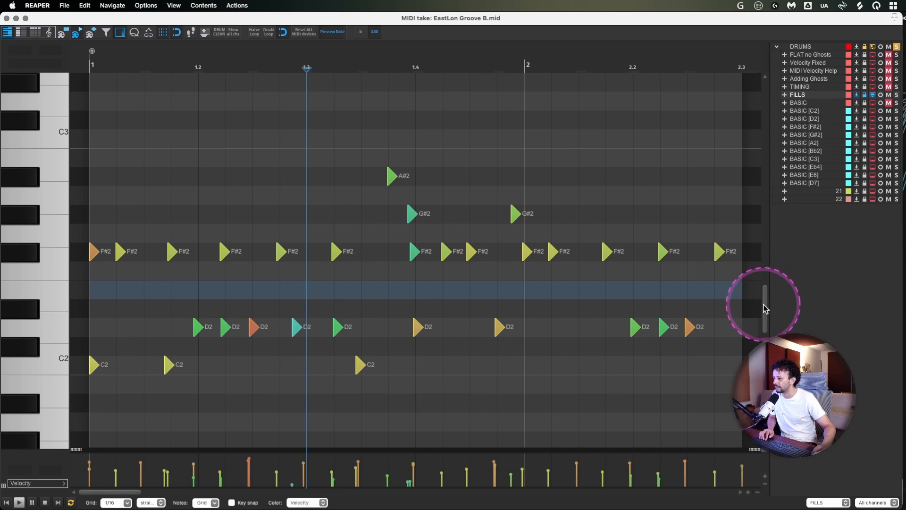
pyautogui.scroll(-10, 763, 443)
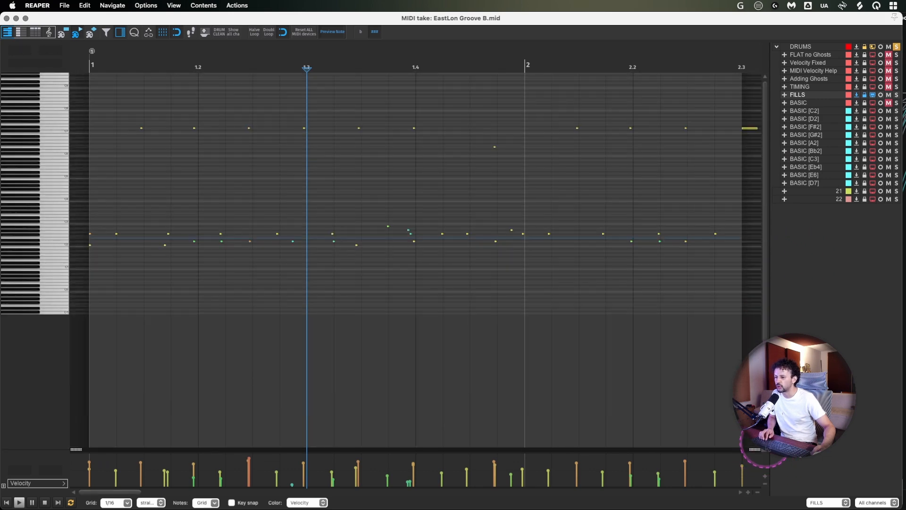
pyautogui.moveTo(763, 449); pyautogui.dragTo(763, 436)
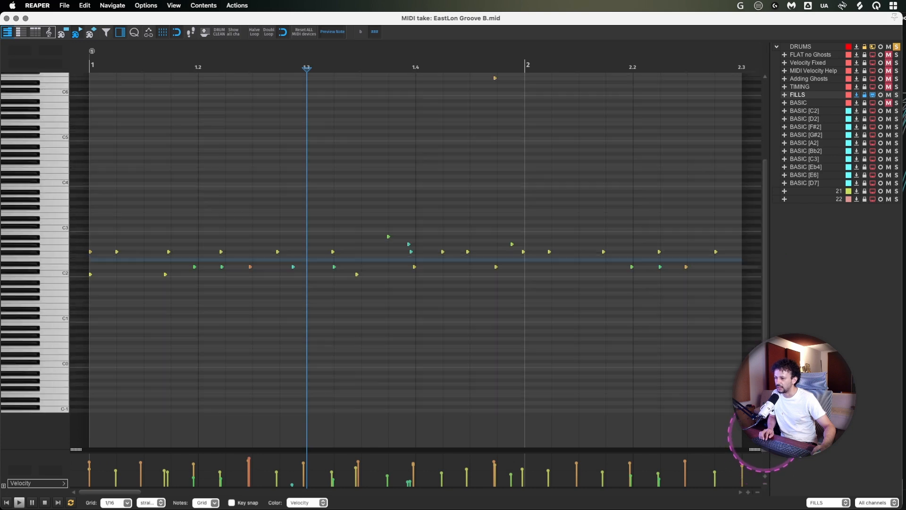
pyautogui.moveTo(766, 320); pyautogui.dragTo(768, 289)
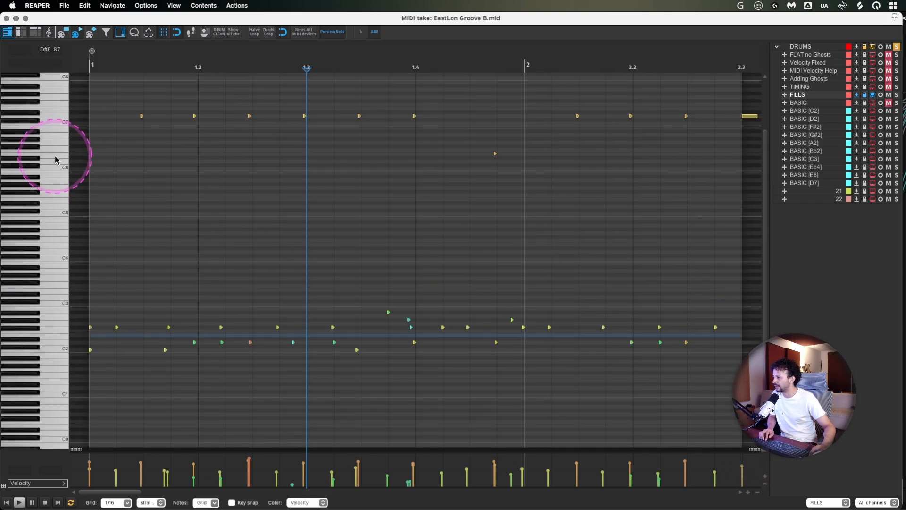
pyautogui.moveTo(764, 232); pyautogui.dragTo(769, 238)
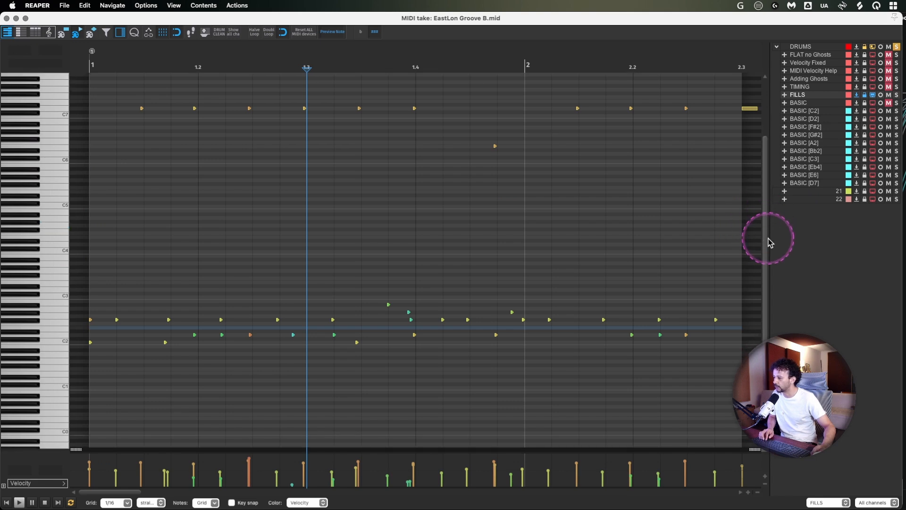
# - Audition the kit's sounds on keys inside and below the programmed note range, including A1 and C1, and close the MIDI editor
pyautogui.moveTo(60, 319); pyautogui.dragTo(66, 257)
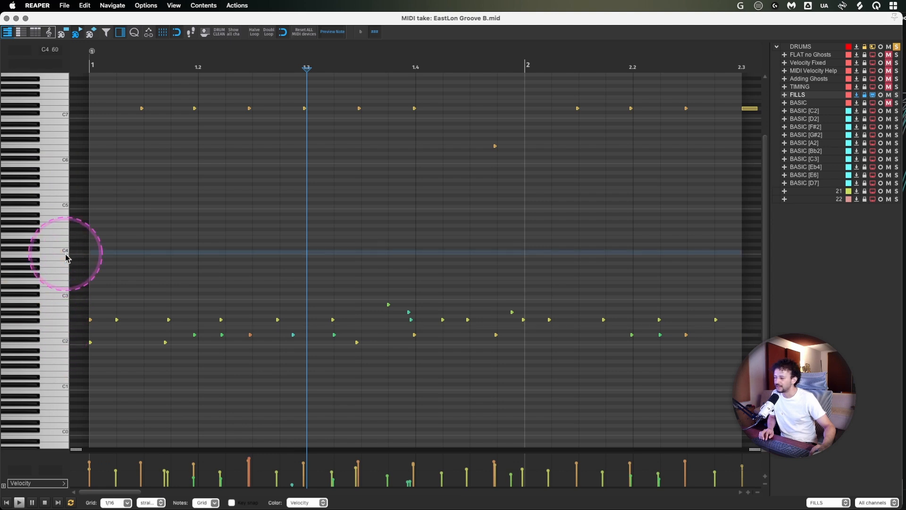
pyautogui.click(61, 377)
pyautogui.click(61, 356)
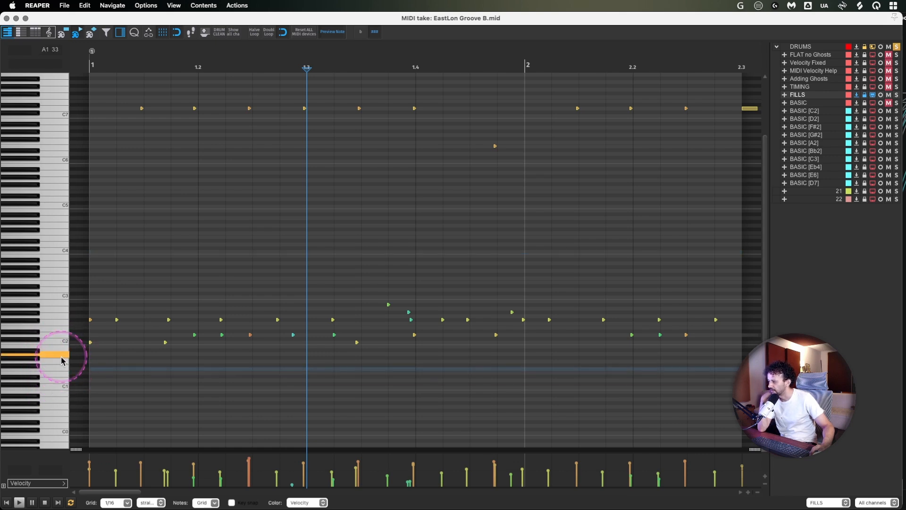
pyautogui.click(60, 362)
pyautogui.click(56, 378)
pyautogui.click(57, 392)
pyautogui.click(58, 387)
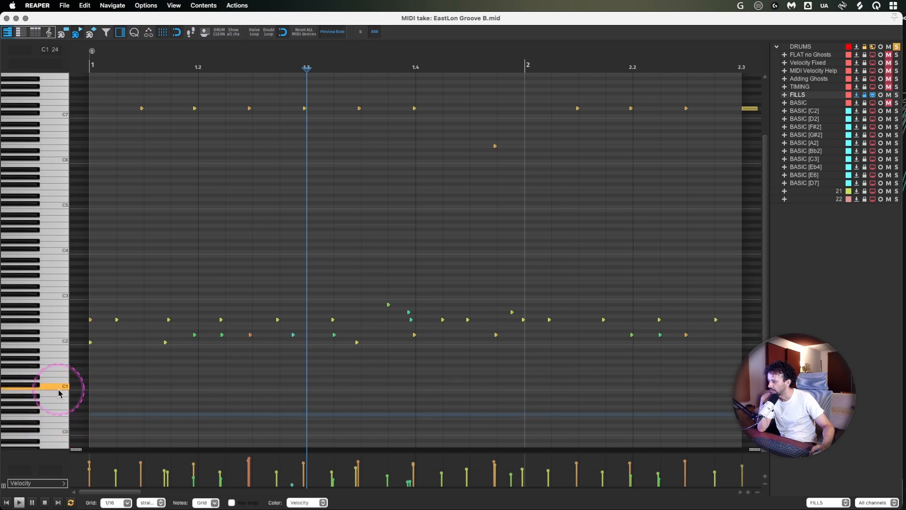
pyautogui.click(61, 373)
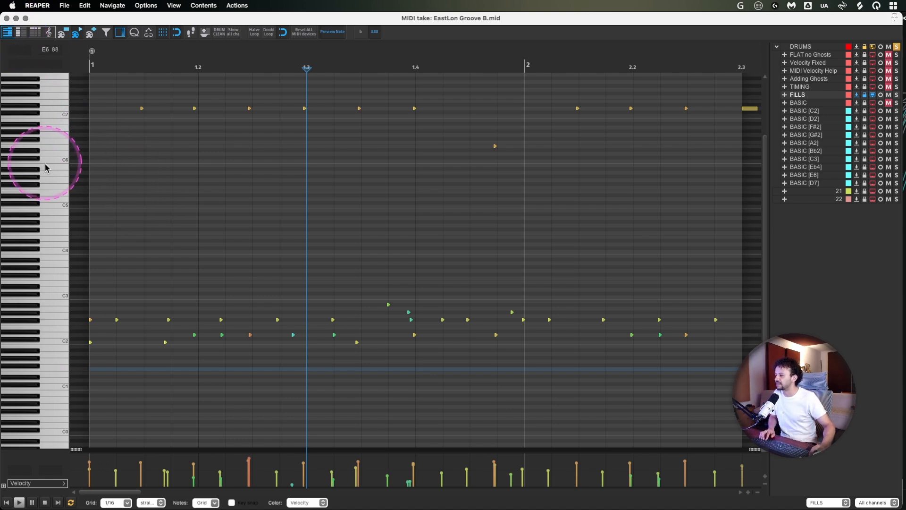
pyautogui.scroll(2, 51, 228)
pyautogui.scroll(-2, 51, 228)
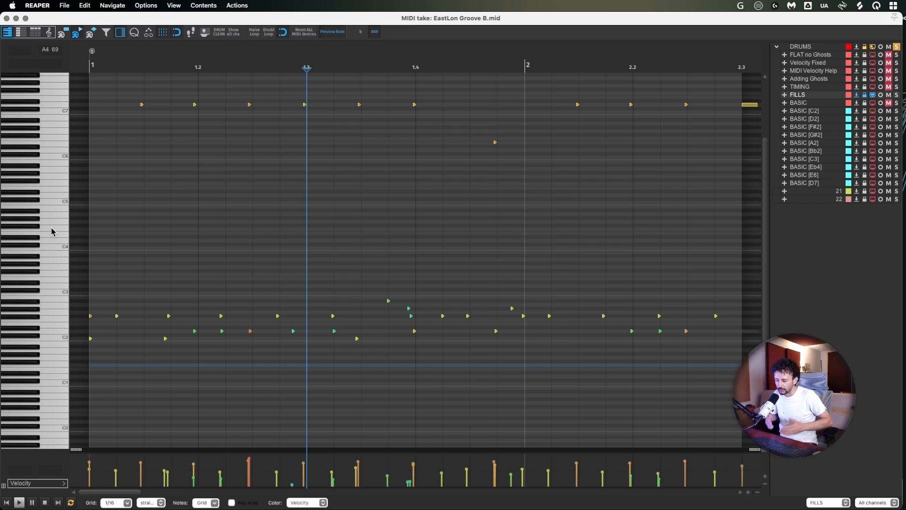
pyautogui.click(7, 18)
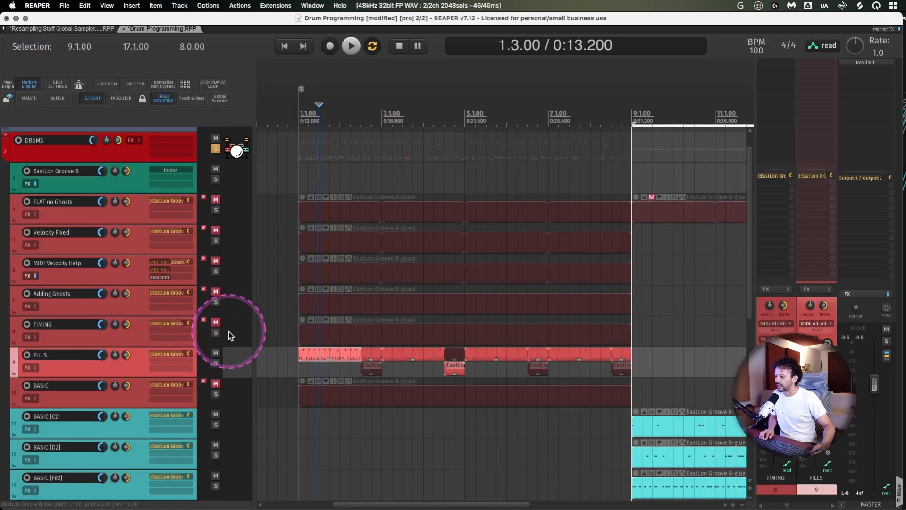
# - Move the time selection to bars 1 through 9, play the FILLS pattern while examining its items up close, and stop playback
pyautogui.moveTo(636, 115); pyautogui.dragTo(298, 104)
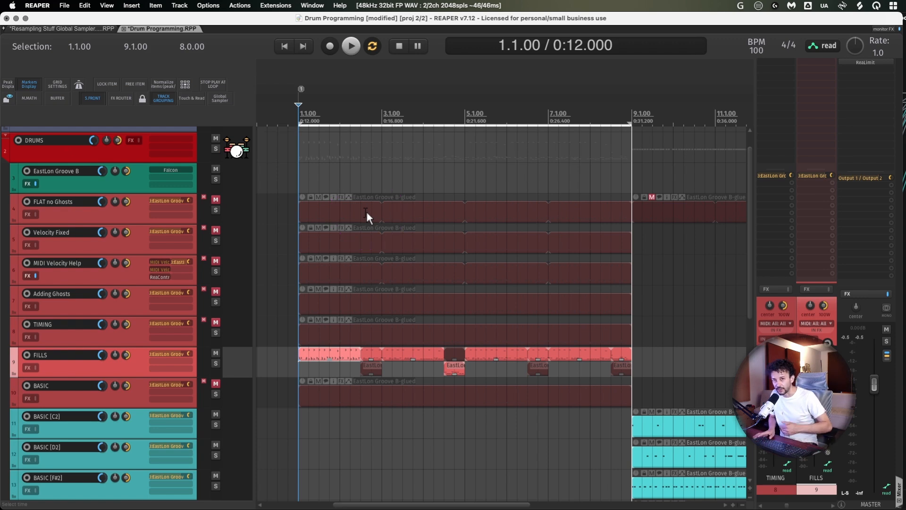
pyautogui.press('space')
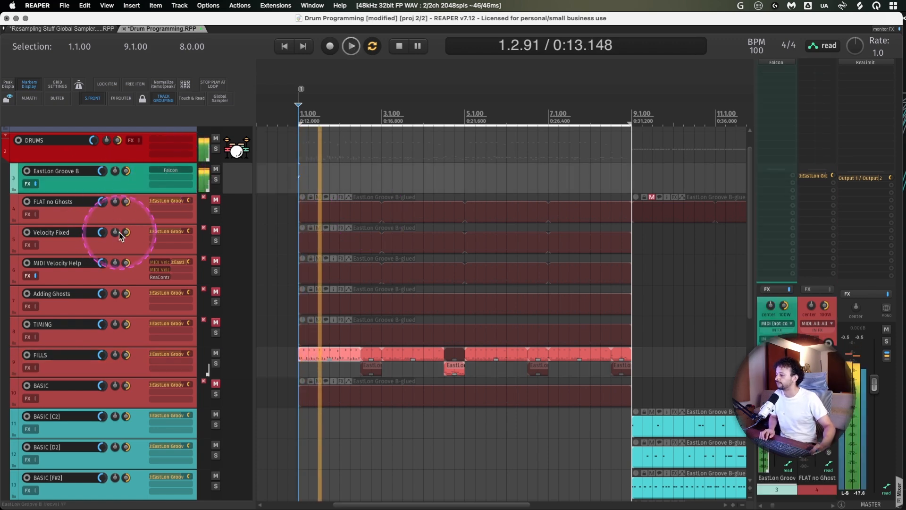
pyautogui.press('super+Page_Up')
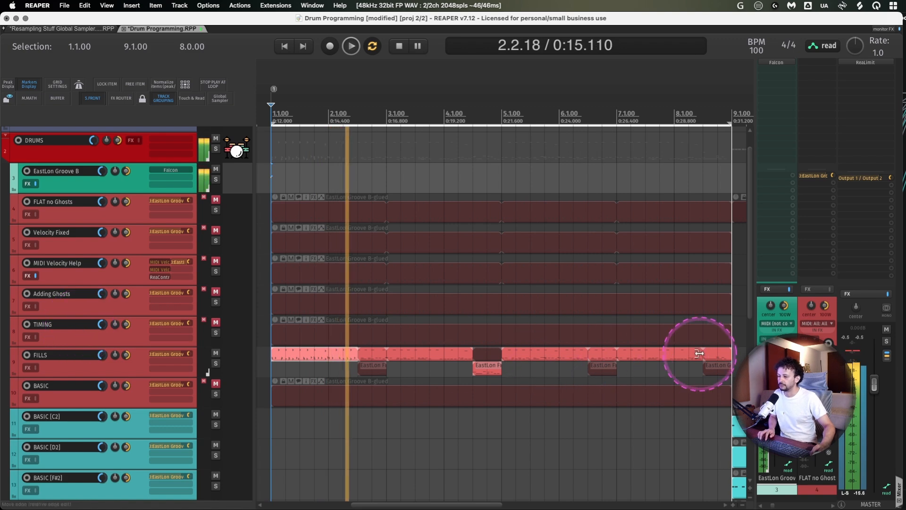
pyautogui.click(715, 349)
pyautogui.press('z')
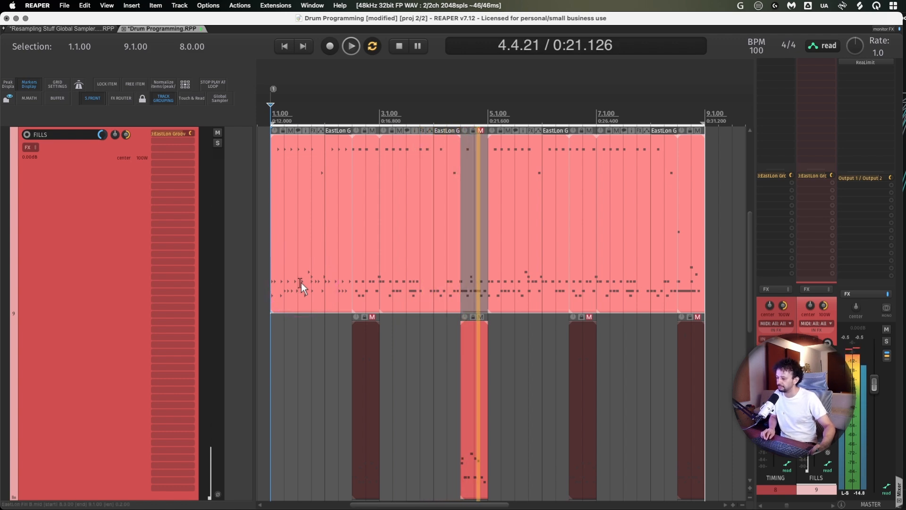
pyautogui.press('space')
pyautogui.press('z')
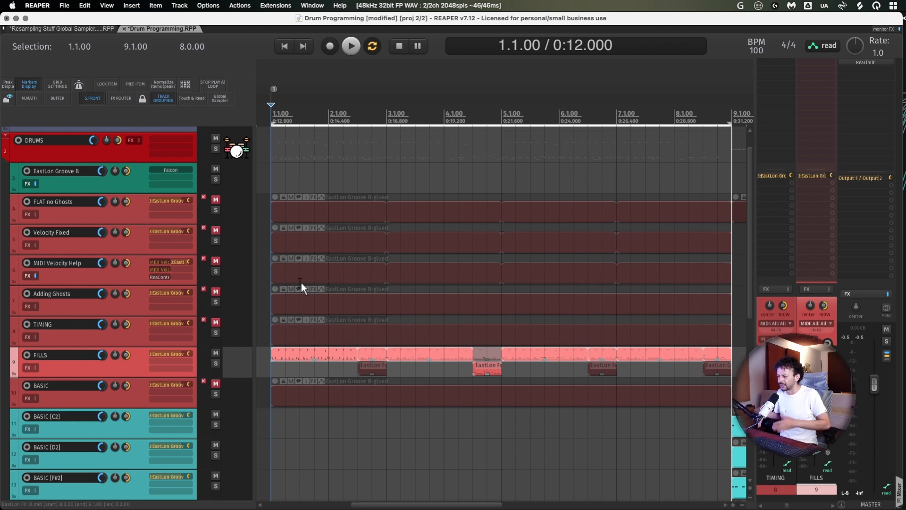
# - Switch to Obsidian
pyautogui.press('super+Tab')
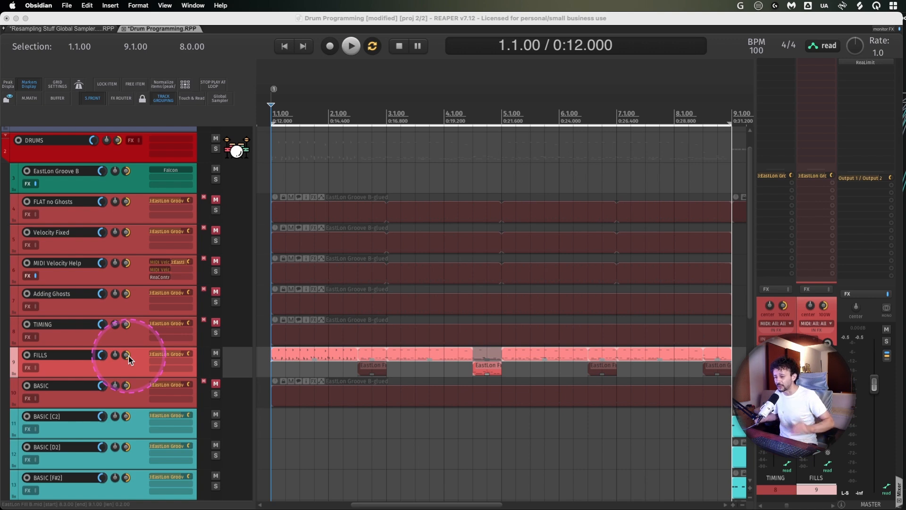